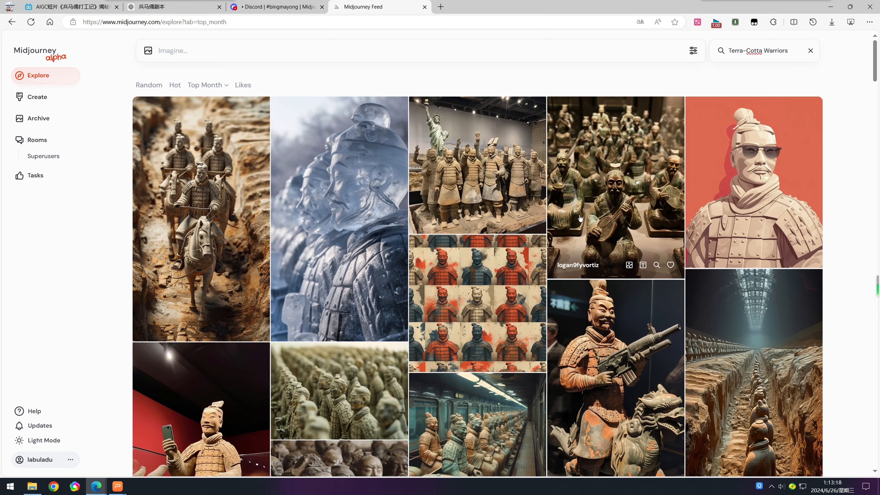
Step: Browse the Terra-Cotta Warriors results in the Midjourney feed, and reuse the prompt of the image with mounted warriors on horseback
{"action": "scroll", "coordinate": [566, 214], "scroll_direction": "down", "scroll_amount": 5}
{"action": "scroll", "coordinate": [585, 235], "scroll_direction": "down", "scroll_amount": 3}
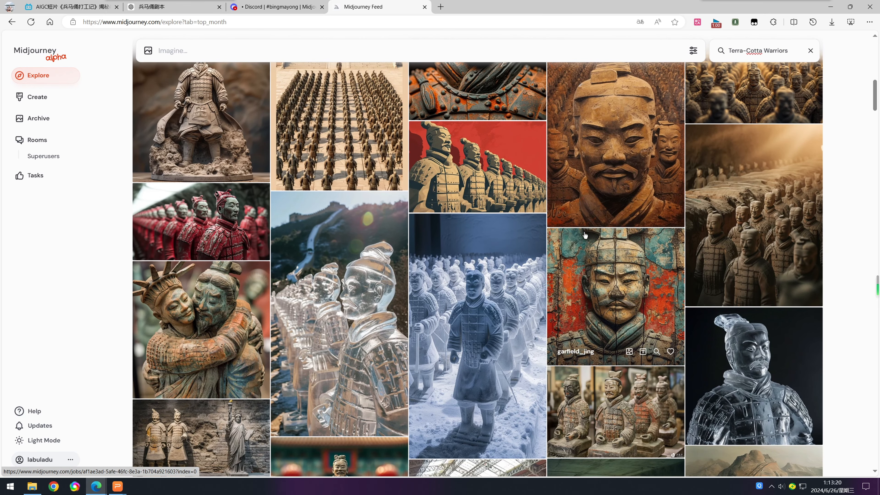
{"action": "scroll", "coordinate": [585, 235], "scroll_direction": "down", "scroll_amount": 5}
{"action": "scroll", "coordinate": [356, 312], "scroll_direction": "down", "scroll_amount": 3}
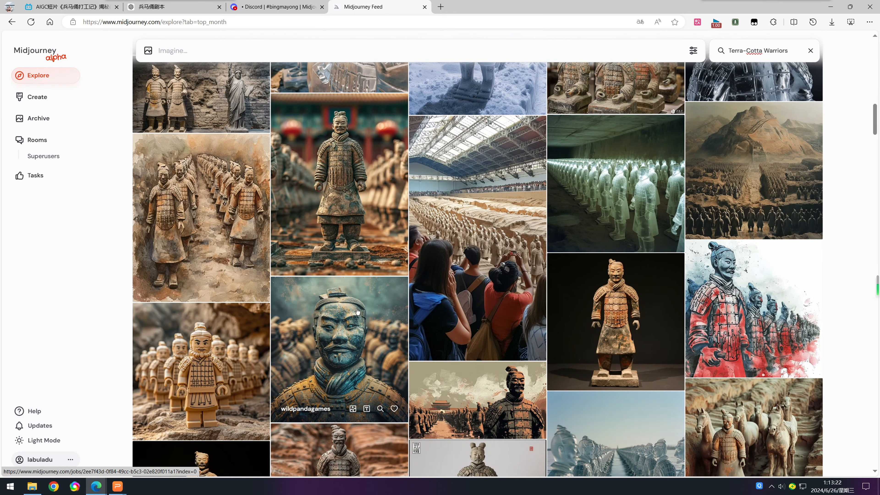
{"action": "scroll", "coordinate": [207, 223], "scroll_direction": "up", "scroll_amount": 15}
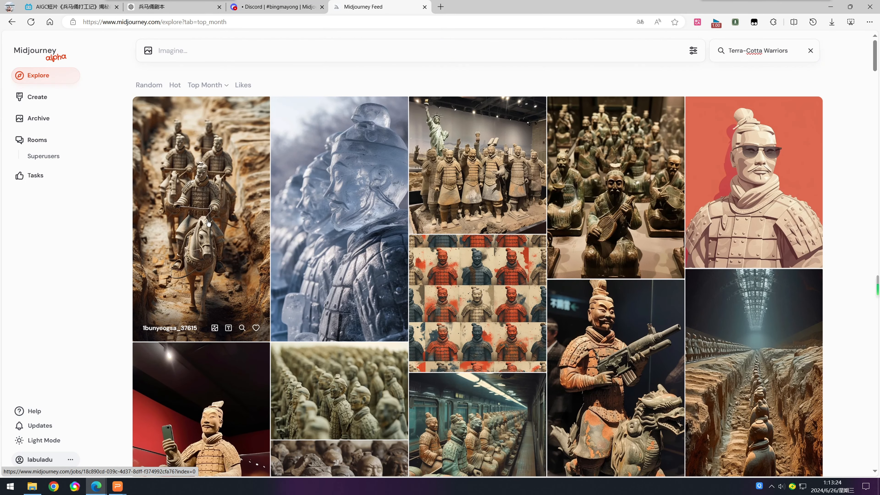
{"action": "left_click", "coordinate": [198, 184]}
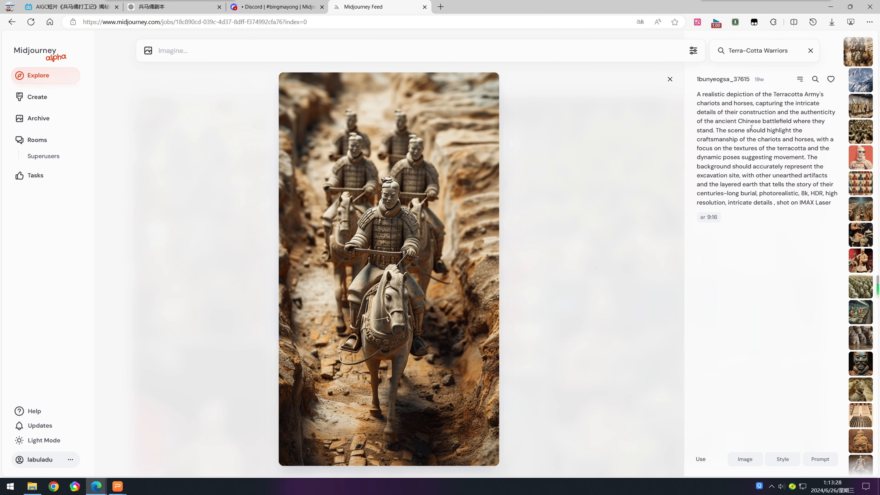
{"action": "left_click", "coordinate": [820, 459]}
{"action": "left_click_drag", "start_coordinate": [394, 82], "coordinate": [355, 50]}
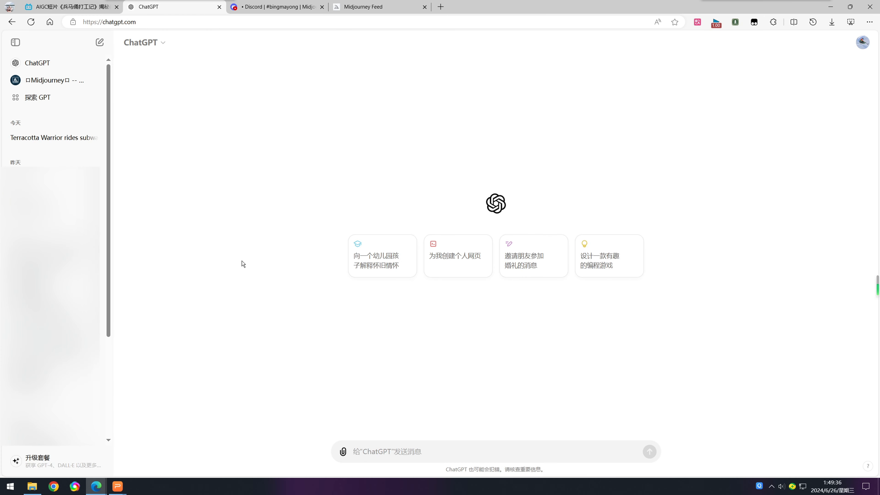
Step: In ChatGPT, search the GPT store for "midjourney" and start a chat with the MJ Prompt Generator (V6) GPT
{"action": "left_click", "coordinate": [36, 103]}
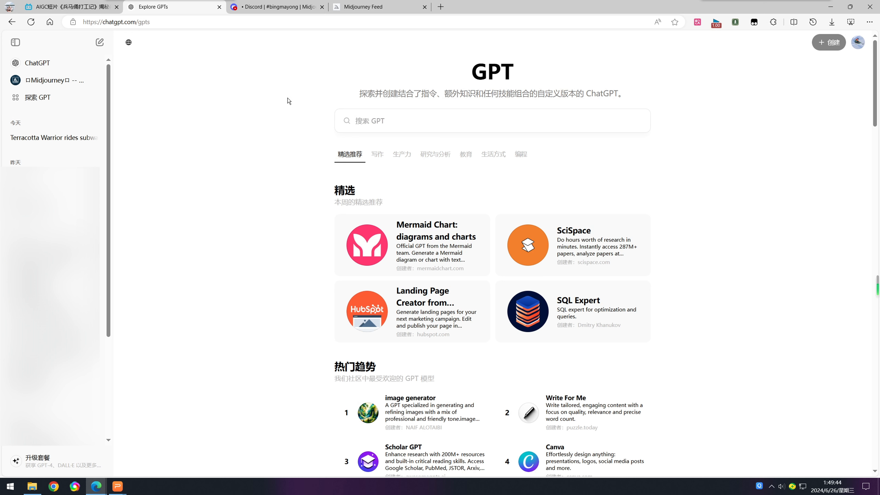
{"action": "left_click", "coordinate": [372, 119]}
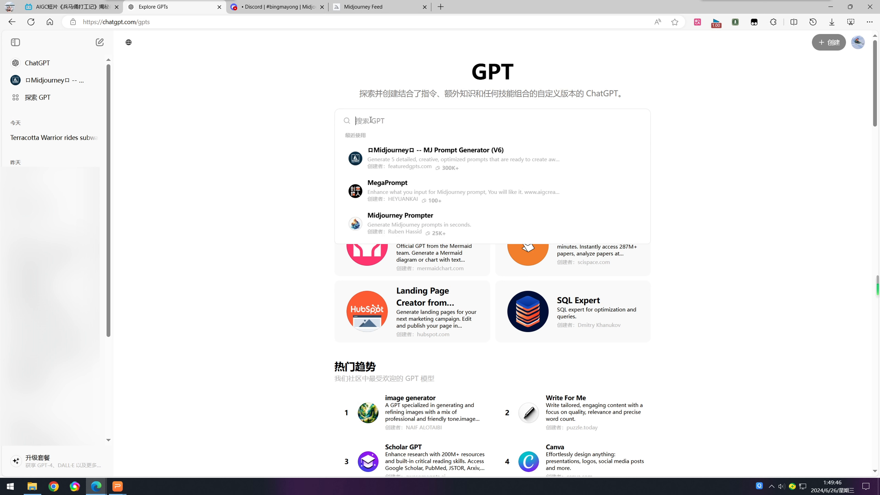
{"action": "type", "text": "midj"}
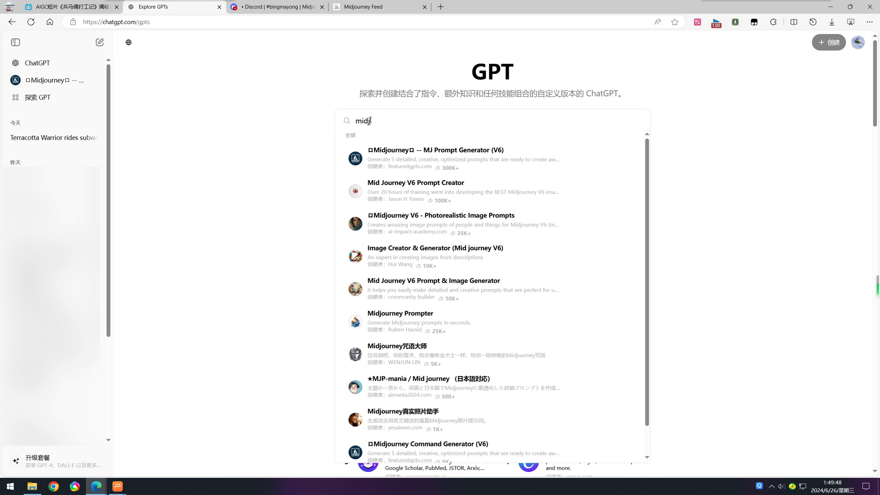
{"action": "type", "text": "ourney"}
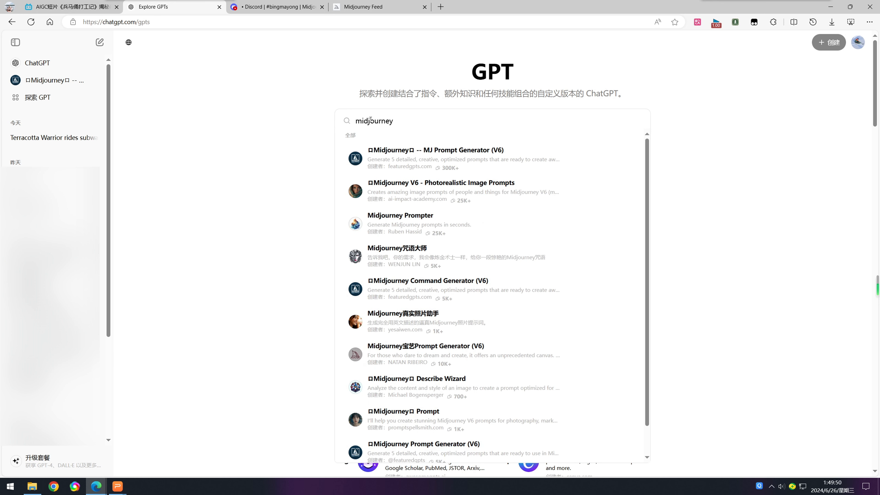
{"action": "left_click", "coordinate": [484, 156]}
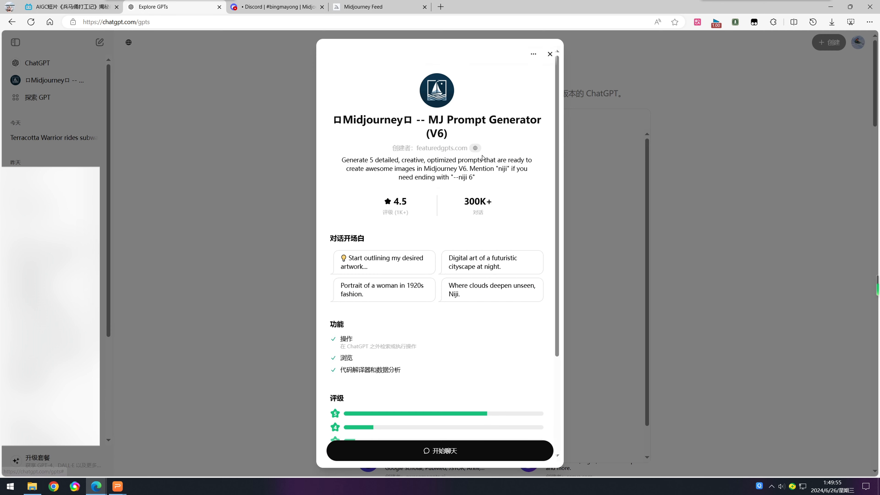
{"action": "left_click", "coordinate": [451, 456]}
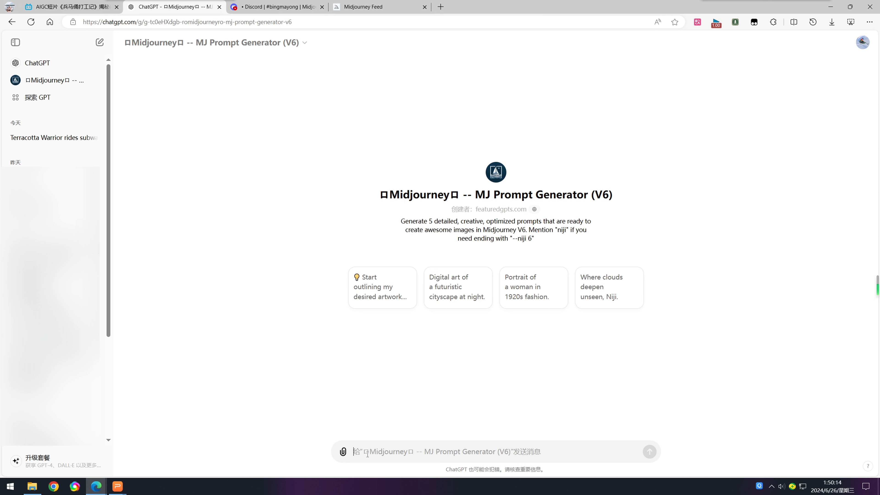
Step: Send the prompt generator the request "一个正在坐地铁的兵马俑"
{"action": "type", "text": "一个正在"}
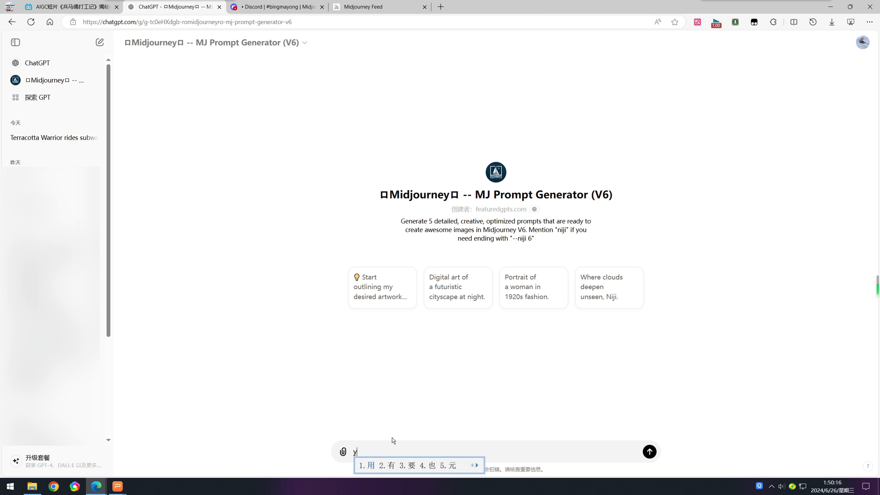
{"action": "type", "text": "坐di't"}
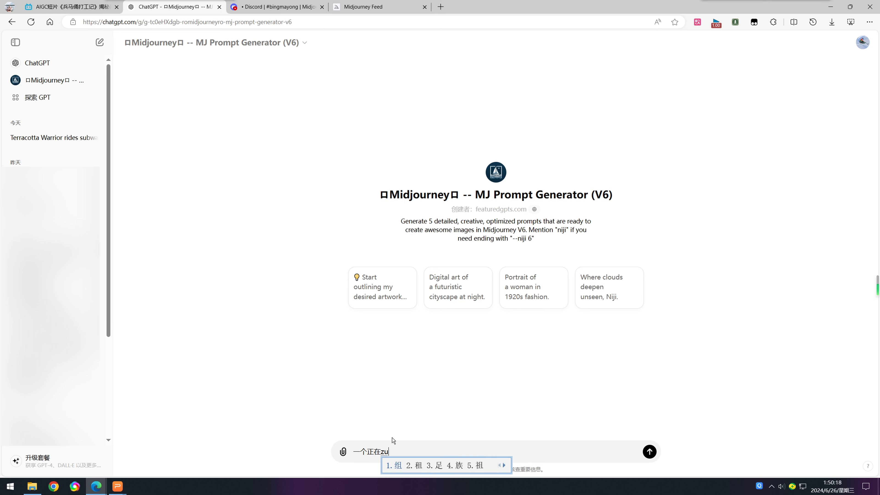
{"action": "type", "text": "2"}
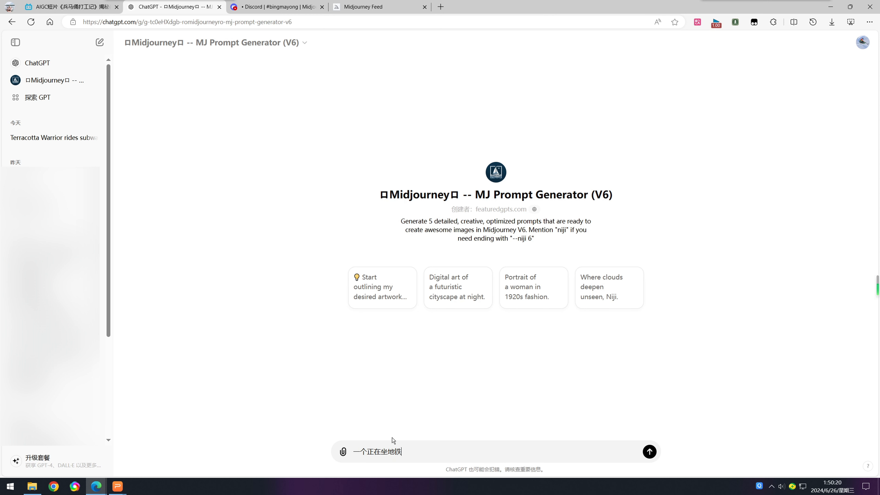
{"action": "type", "text": "的"}
{"action": "type", "text": "bingmayong"}
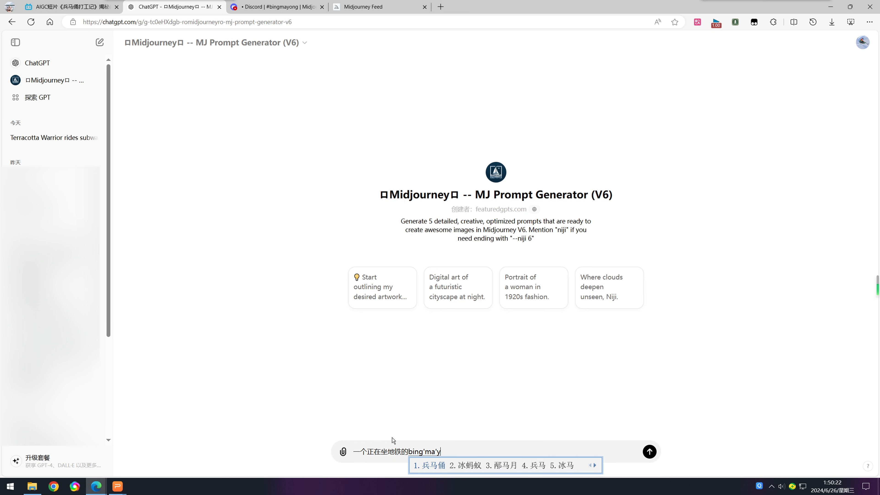
{"action": "key", "text": "space"}
{"action": "key", "text": "Return"}
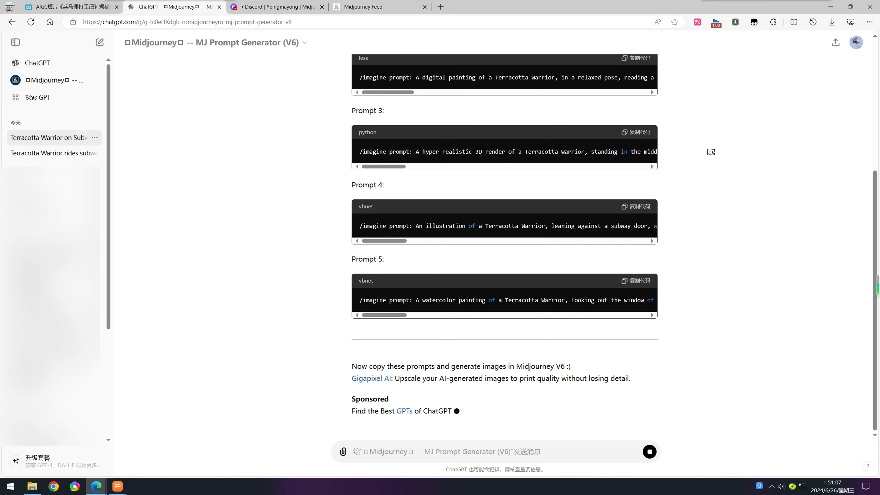
Step: Look through the generated Midjourney commands and copy the code of Prompt 1
{"action": "scroll", "coordinate": [708, 155], "scroll_direction": "up", "scroll_amount": 5}
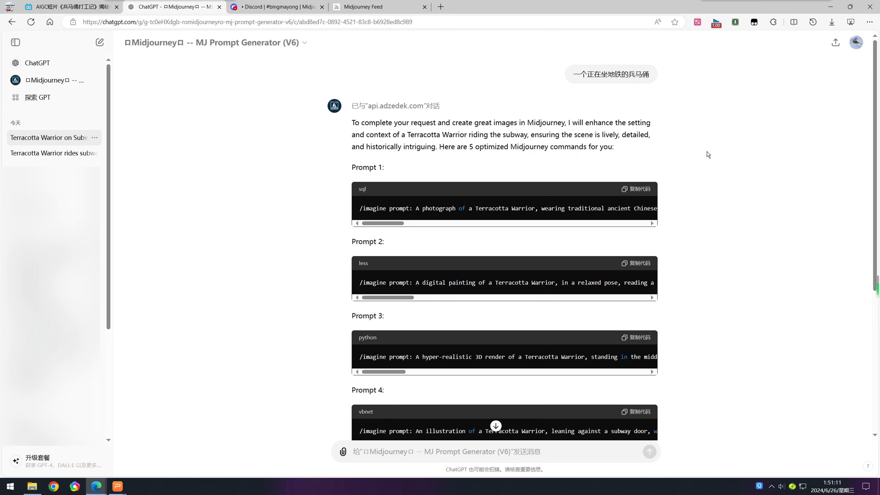
{"action": "scroll", "coordinate": [708, 155], "scroll_direction": "down", "scroll_amount": 3}
{"action": "scroll", "coordinate": [708, 154], "scroll_direction": "up", "scroll_amount": 3}
{"action": "left_click", "coordinate": [642, 193]}
{"action": "left_click_drag", "start_coordinate": [359, 208], "coordinate": [633, 193]}
{"action": "left_click", "coordinate": [632, 193]}
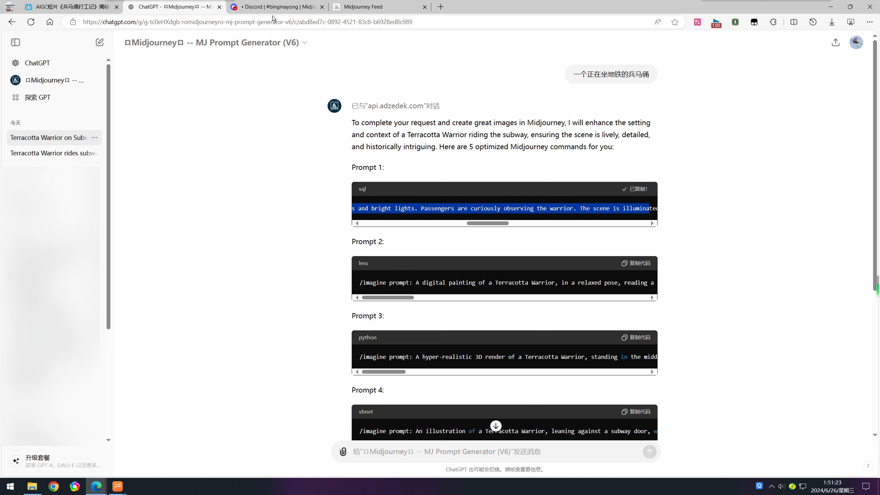
Step: Switch to Discord and submit the copied Prompt 1 with the /imagine command in the bingmayong channel
{"action": "left_click", "coordinate": [277, 7]}
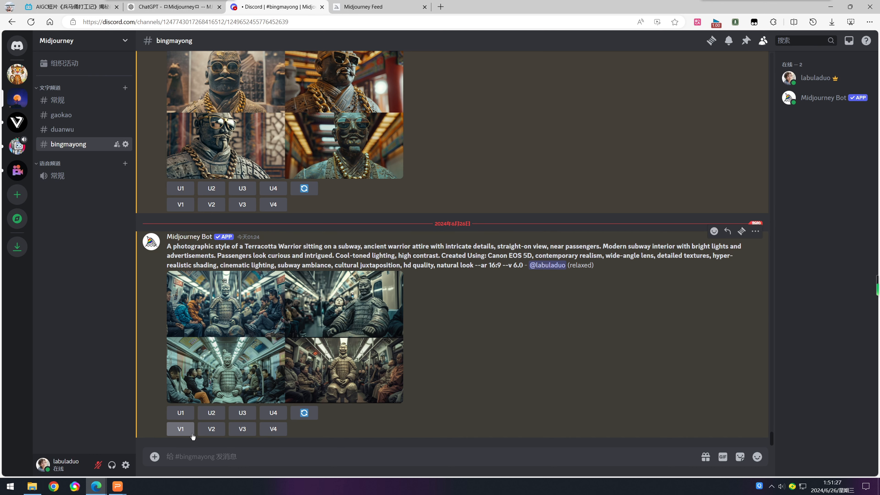
{"action": "type", "text": "/"}
{"action": "key", "text": "Return"}
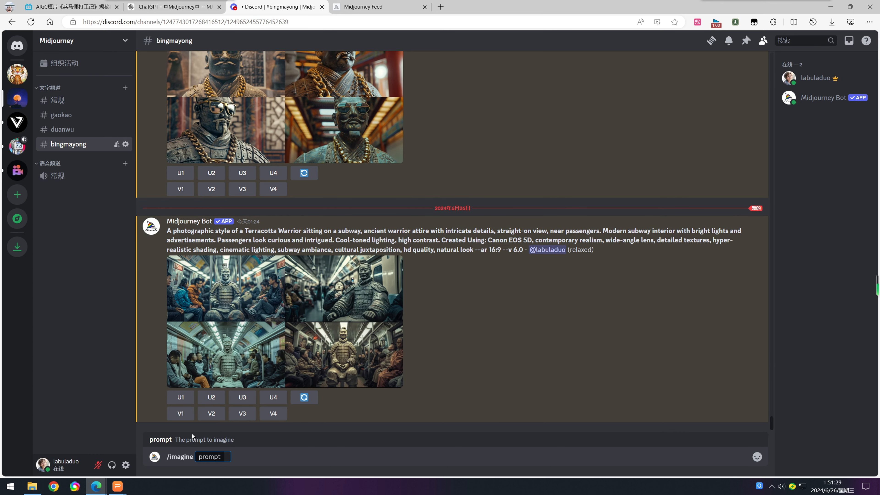
{"action": "key", "text": "Escape"}
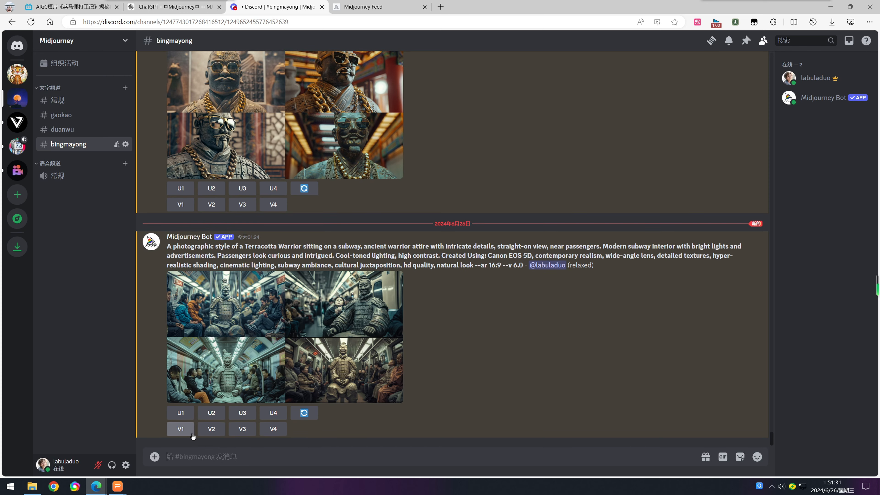
{"action": "key", "text": "ctrl+v"}
{"action": "key", "text": "Return"}
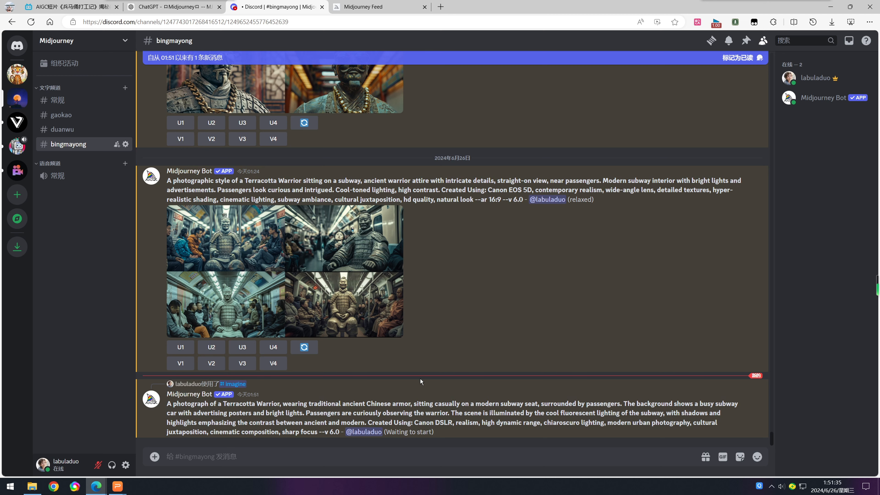
Step: Copy the digital painting command, Prompt 2, from ChatGPT and submit it with /imagine in the Discord channel
{"action": "key", "text": "ctrl+shift+Tab"}
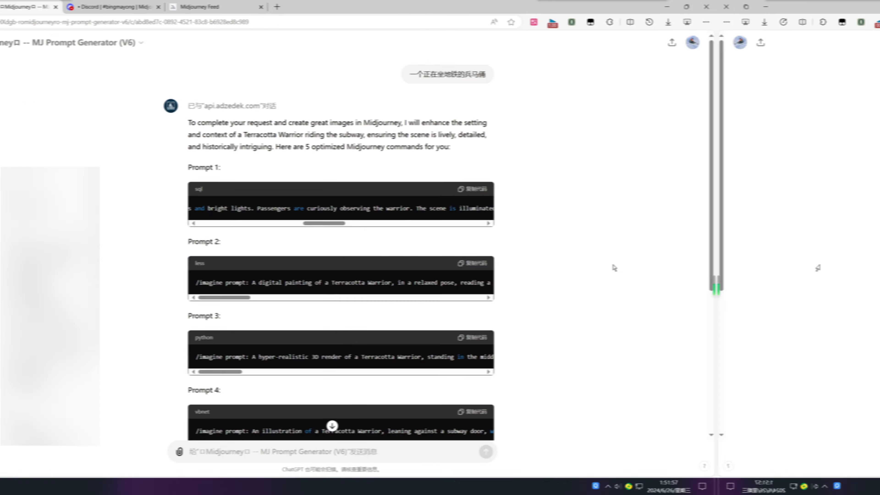
{"action": "left_click", "coordinate": [635, 265]}
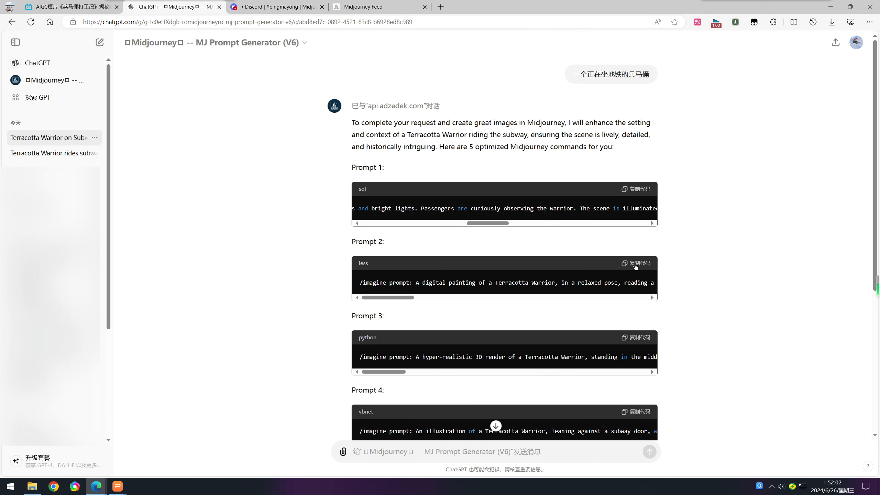
{"action": "left_click", "coordinate": [273, 11]}
Step: Copy the hyper-realistic 3D render command, Prompt 3, from ChatGPT and submit it with /imagine in the Discord channel
{"action": "key", "text": "ctrl+shift+Tab"}
{"action": "left_click", "coordinate": [641, 340]}
{"action": "key", "text": "ctrl+Tab"}
{"action": "type", "text": "/imagine"}
{"action": "key", "text": "Tab"}
{"action": "key", "text": "ctrl+v"}
{"action": "key", "text": "Return"}
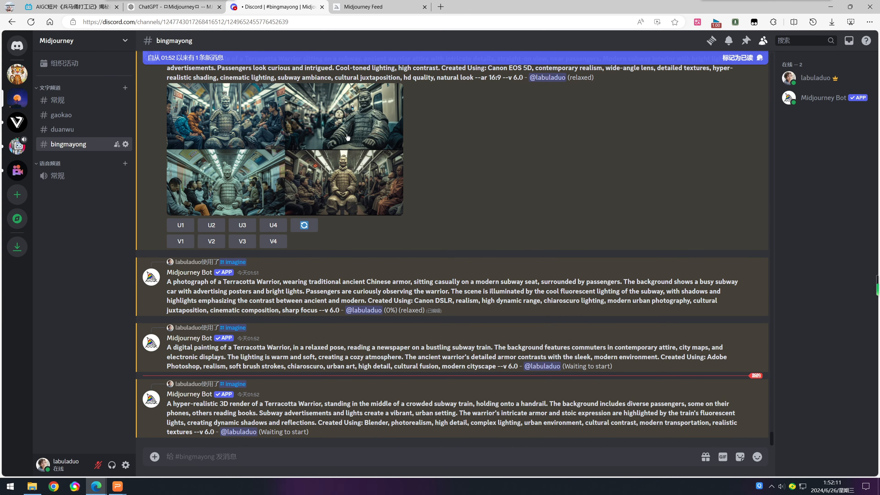
Step: Copy the illustration command, Prompt 4, from ChatGPT and submit it with /imagine in the Discord channel
{"action": "key", "text": "ctrl+shift+Tab"}
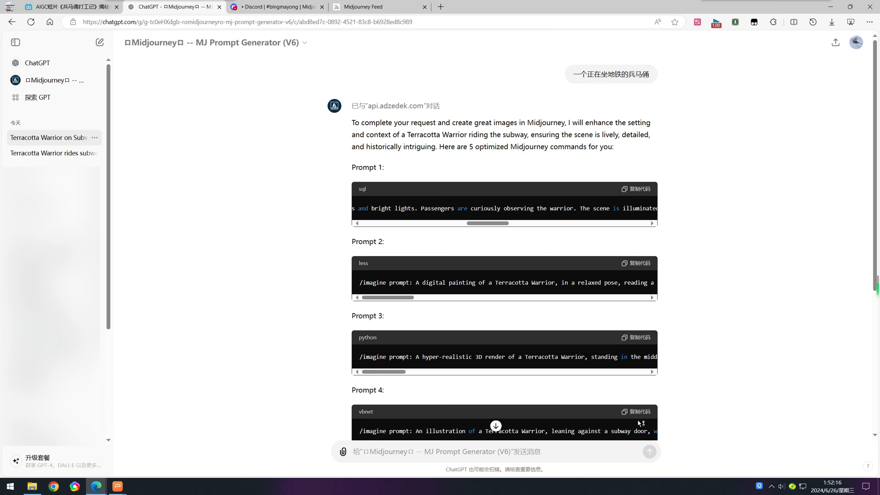
{"action": "left_click", "coordinate": [640, 416]}
{"action": "key", "text": "ctrl+Tab"}
{"action": "type", "text": "/imagine"}
{"action": "key", "text": "Tab"}
{"action": "key", "text": "ctrl+v"}
{"action": "key", "text": "Return"}
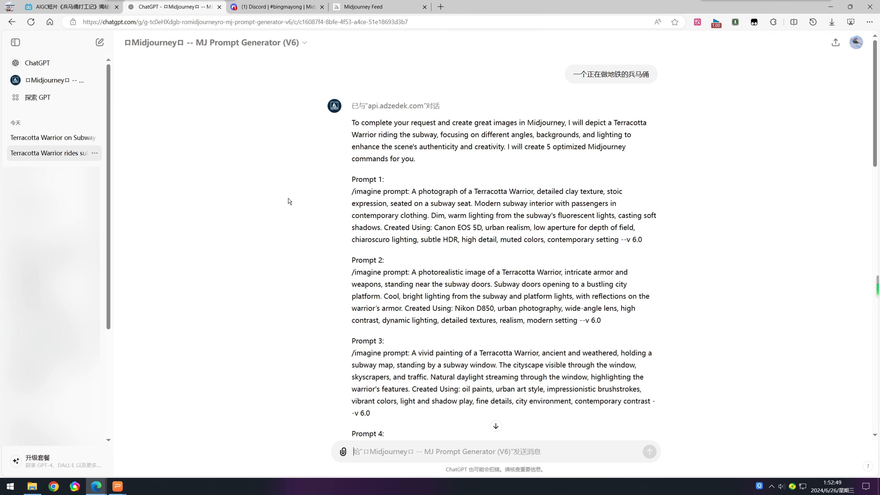
Step: In the earlier "Terracotta Warrior rides subway" ChatGPT conversation, examine the prompts returned as plain text
{"action": "left_click_drag", "start_coordinate": [345, 165], "coordinate": [651, 249]}
{"action": "left_click", "coordinate": [607, 247]}
{"action": "left_click_drag", "start_coordinate": [351, 196], "coordinate": [700, 268]}
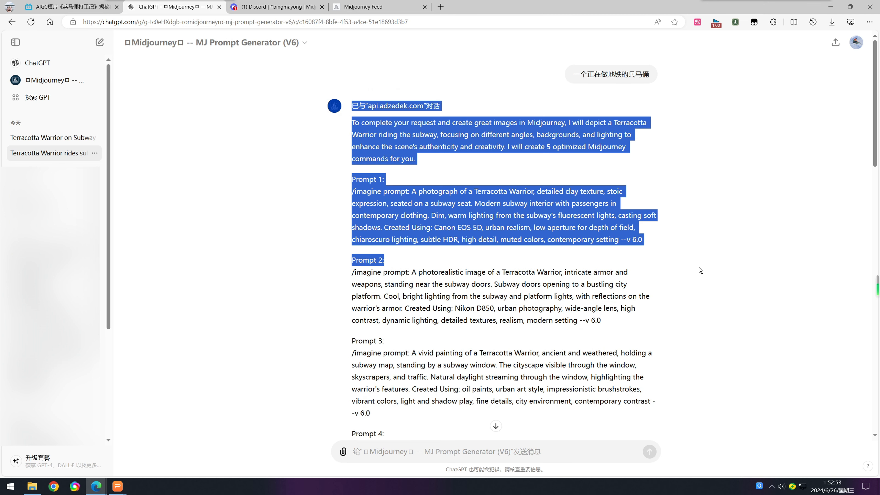
{"action": "left_click", "coordinate": [699, 267]}
Step: Review the follow-up request "请把生成的结果解析成代码模式" and its code-block answers, and copy the code of Prompt 1
{"action": "scroll", "coordinate": [699, 267], "scroll_direction": "down", "scroll_amount": 5}
{"action": "scroll", "coordinate": [698, 265], "scroll_direction": "down", "scroll_amount": 3}
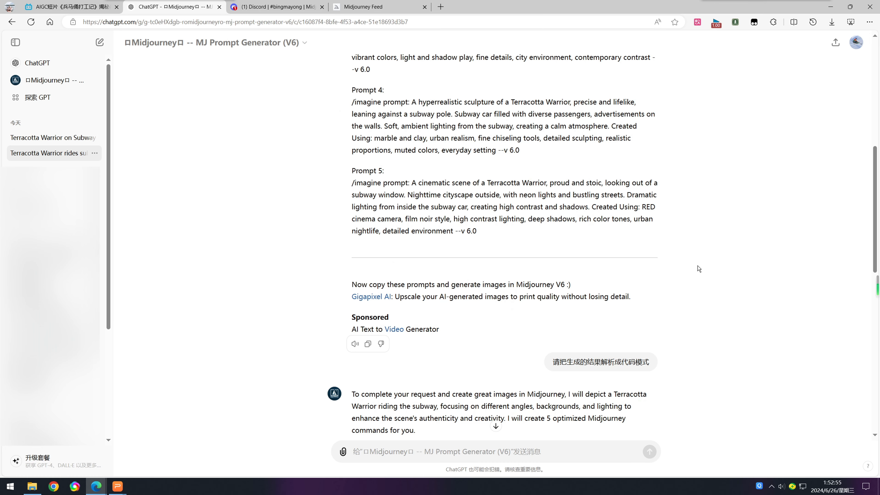
{"action": "scroll", "coordinate": [559, 243], "scroll_direction": "down", "scroll_amount": 3}
{"action": "left_click_drag", "start_coordinate": [559, 244], "coordinate": [651, 248]}
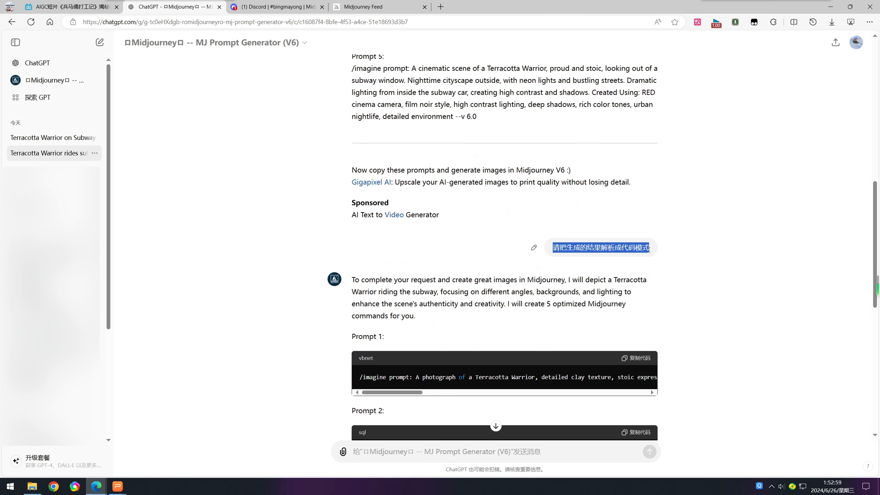
{"action": "scroll", "coordinate": [709, 262], "scroll_direction": "down", "scroll_amount": 3}
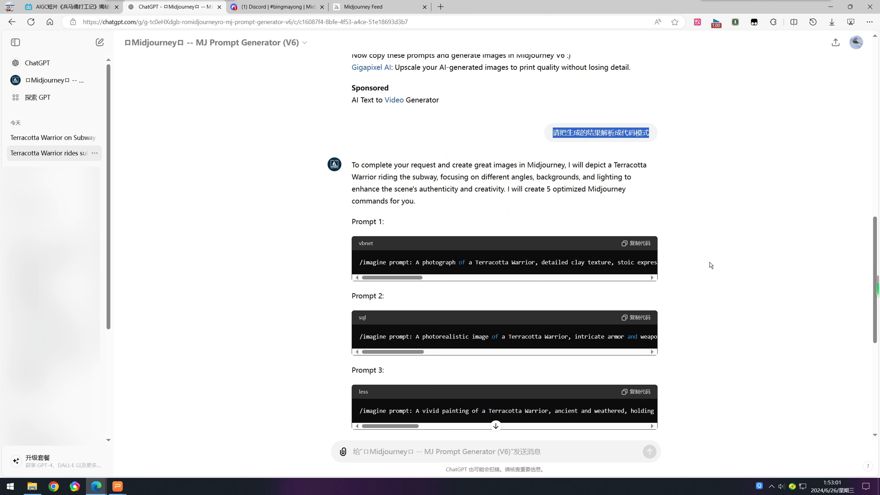
{"action": "left_click", "coordinate": [711, 262]}
{"action": "scroll", "coordinate": [710, 263], "scroll_direction": "down", "scroll_amount": 3}
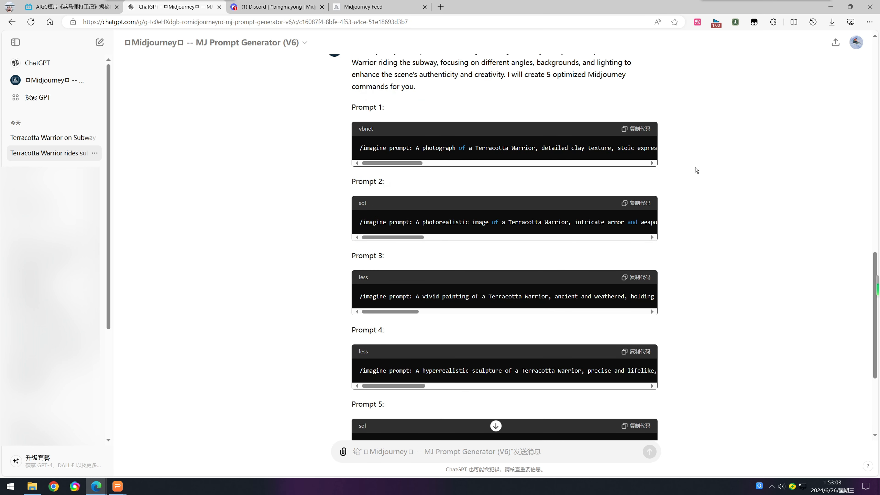
{"action": "left_click", "coordinate": [634, 132]}
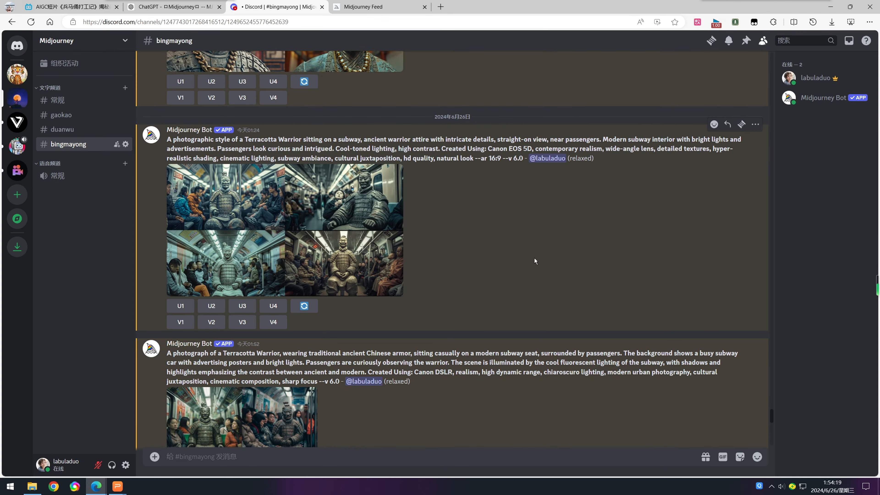
Step: In the Discord channel, enlarge the earlier 16:9 subway image grid and the grid generated from Prompt 1 to inspect them
{"action": "left_click", "coordinate": [352, 240]}
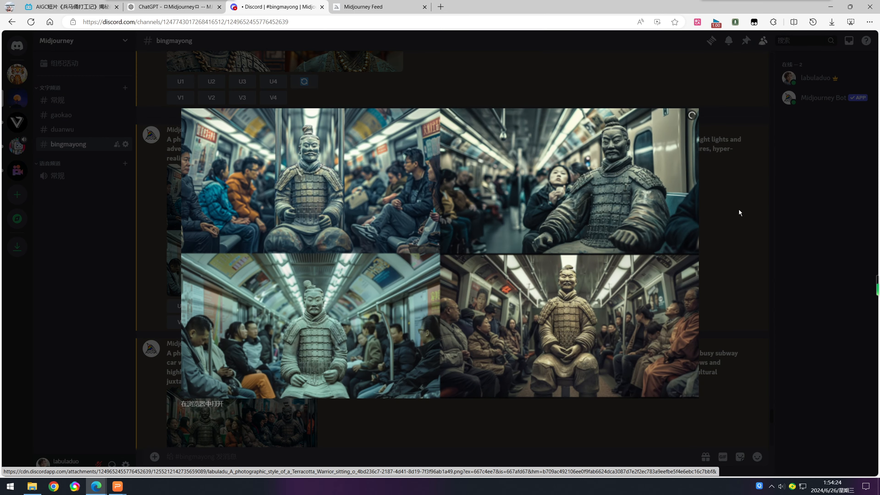
{"action": "left_click", "coordinate": [708, 219]}
{"action": "scroll", "coordinate": [381, 228], "scroll_direction": "down", "scroll_amount": 5}
{"action": "left_click", "coordinate": [248, 239]}
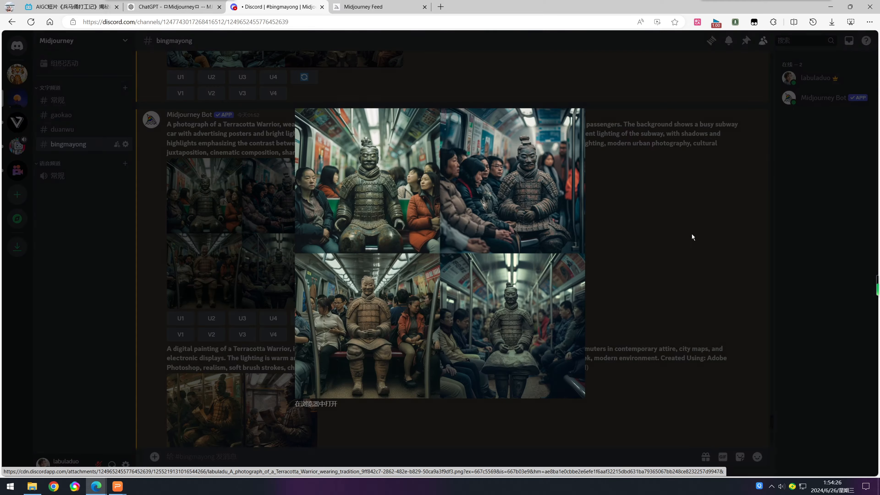
Step: Enlarge the newspaper-reading digital painting grid and the headphones illustration grid in the channel, and look over the 3D render grid between them
{"action": "left_click", "coordinate": [684, 232]}
{"action": "scroll", "coordinate": [347, 277], "scroll_direction": "down", "scroll_amount": 3}
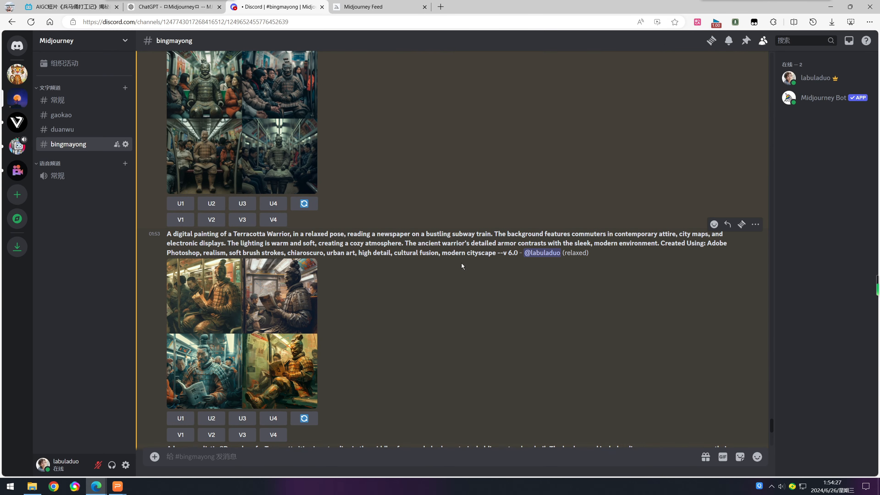
{"action": "left_click", "coordinate": [246, 333]}
{"action": "left_click", "coordinate": [660, 327]}
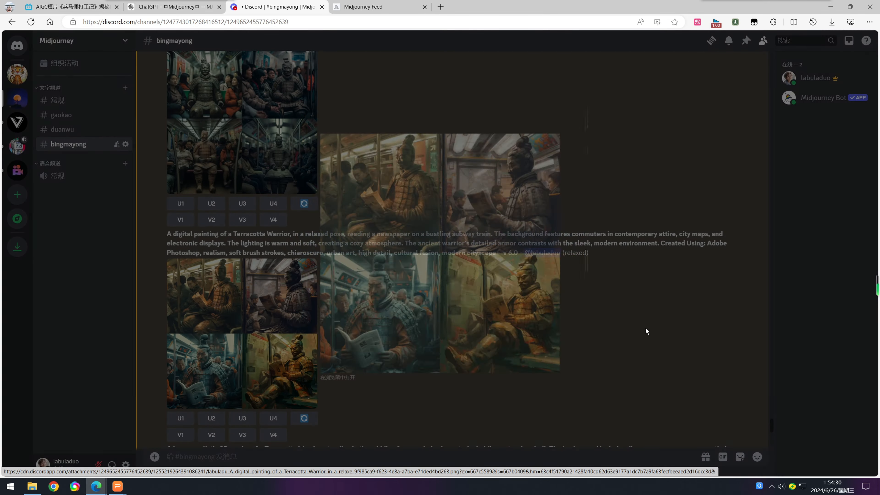
{"action": "scroll", "coordinate": [507, 306], "scroll_direction": "down", "scroll_amount": 5}
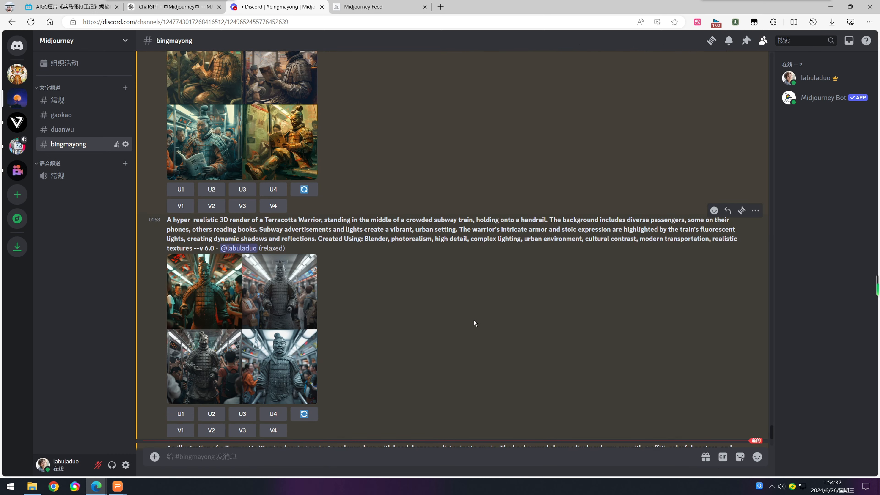
{"action": "scroll", "coordinate": [474, 321], "scroll_direction": "down", "scroll_amount": 5}
{"action": "left_click", "coordinate": [237, 316]}
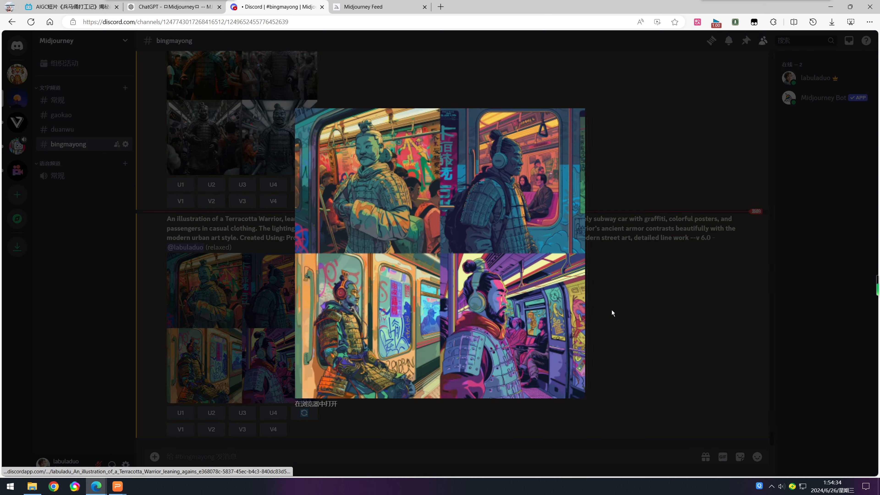
{"action": "left_click", "coordinate": [633, 313]}
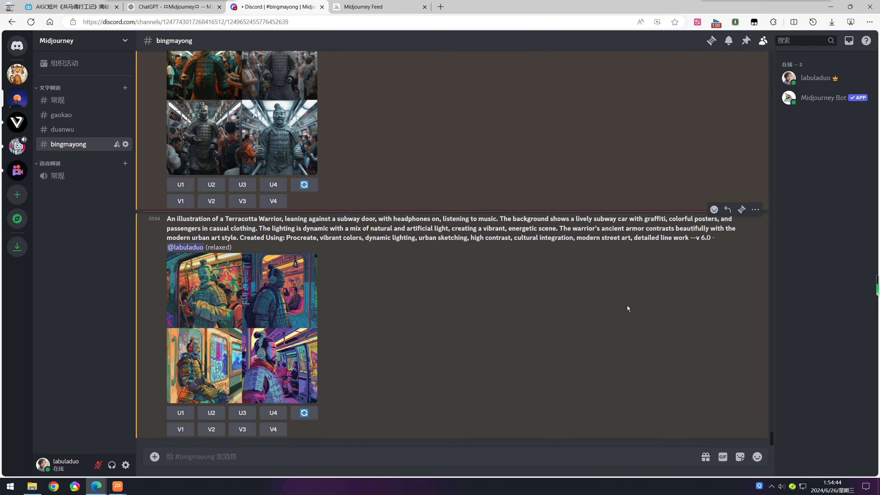
{"action": "scroll", "coordinate": [492, 156], "scroll_direction": "up", "scroll_amount": 5}
{"action": "scroll", "coordinate": [478, 132], "scroll_direction": "down", "scroll_amount": 5}
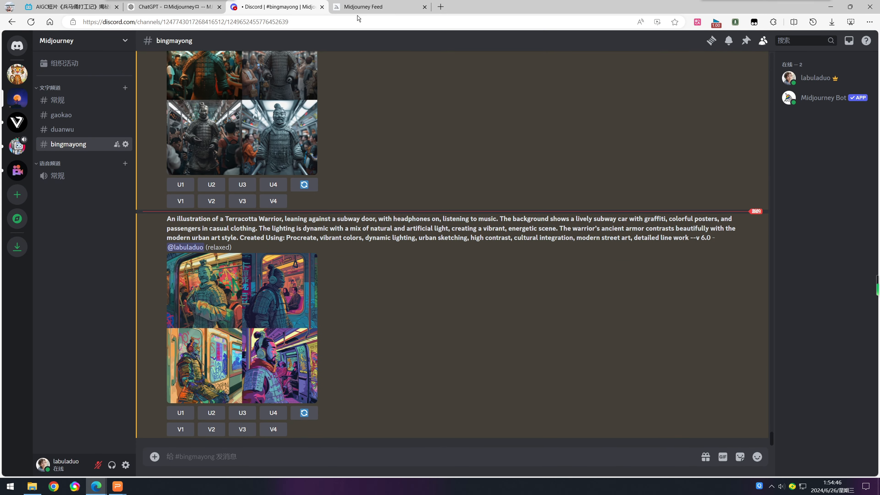
Step: Switch to ChatGPT and copy the opening request "一个正在坐地铁的兵马俑" of the newest Terracotta Warrior conversation
{"action": "left_click", "coordinate": [176, 9]}
{"action": "scroll", "coordinate": [416, 208], "scroll_direction": "down", "scroll_amount": 5}
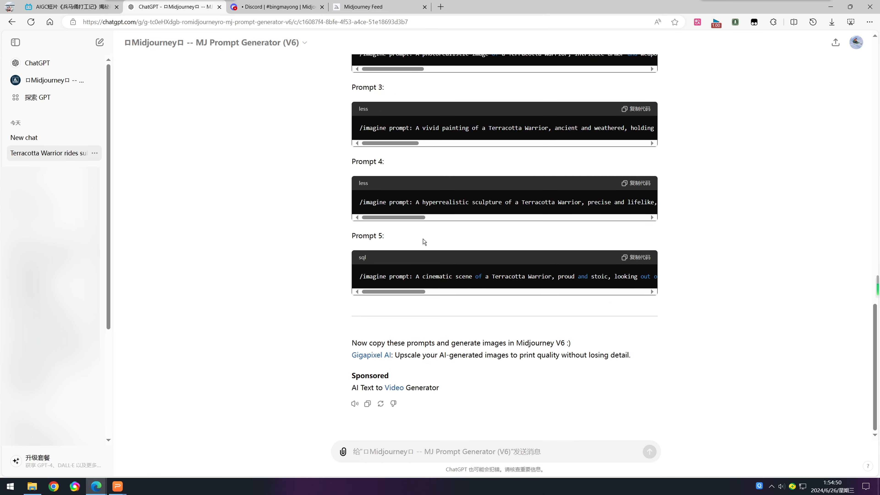
{"action": "scroll", "coordinate": [436, 270], "scroll_direction": "up", "scroll_amount": 10}
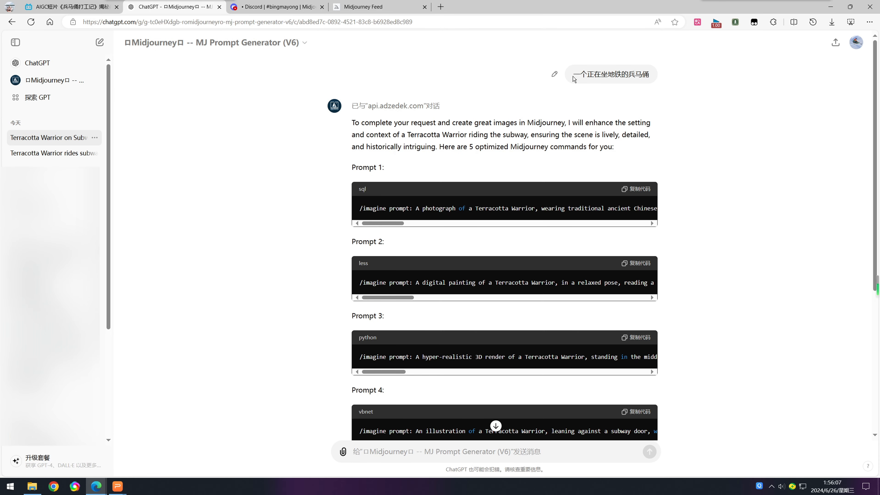
{"action": "left_click_drag", "start_coordinate": [573, 78], "coordinate": [652, 77]}
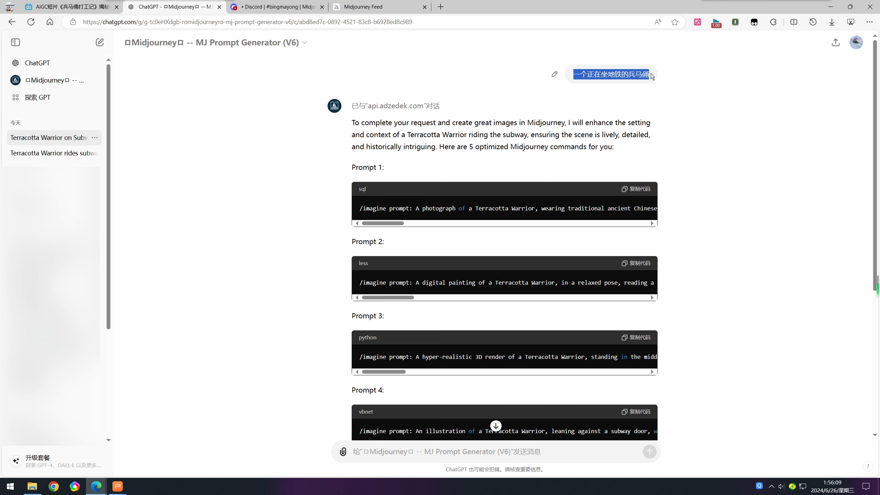
{"action": "right_click", "coordinate": [632, 73]}
{"action": "left_click", "coordinate": [641, 82]}
{"action": "scroll", "coordinate": [509, 382], "scroll_direction": "down", "scroll_amount": 6}
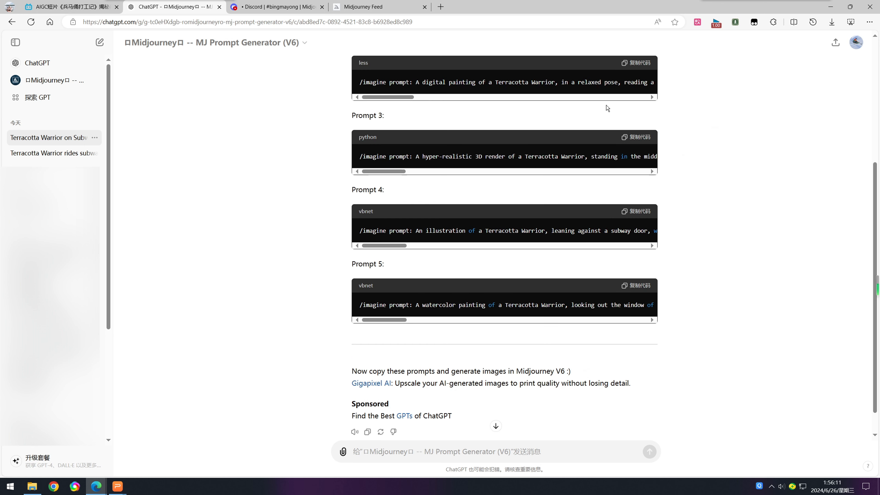
Step: Paste the request as a new message, insert "戴着墨镜的" before "兵马俑" so the warrior wears sunglasses, and send it
{"action": "left_click", "coordinate": [434, 452]}
{"action": "key", "text": "ctrl+v"}
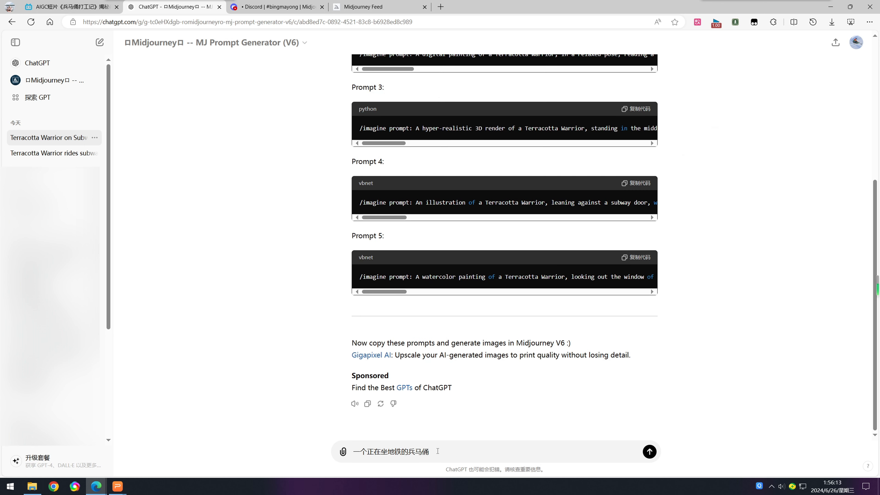
{"action": "left_click", "coordinate": [408, 451]}
{"action": "type", "text": "daizh3mojing"}
{"action": "key", "text": "space"}
{"action": "type", "text": "de"}
{"action": "key", "text": "space"}
{"action": "key", "text": "Return"}
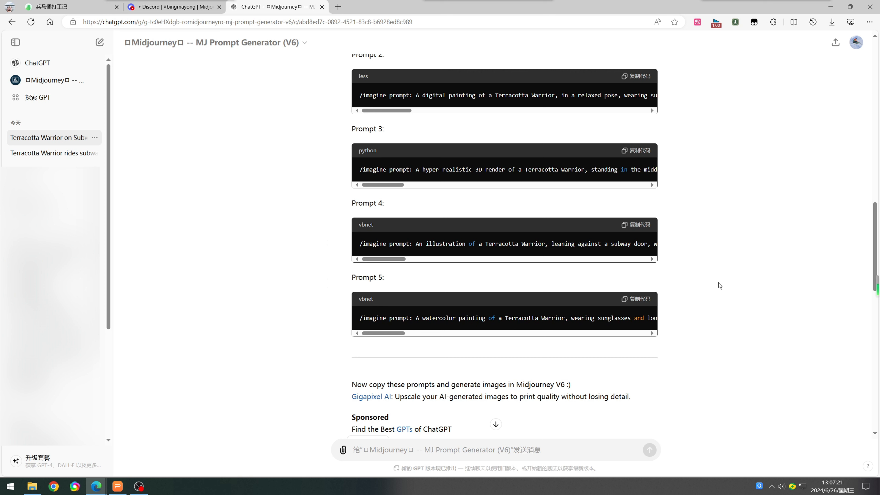
Step: Switch to the Discord channel and enlarge the headphones illustration grid to inspect its style
{"action": "left_click", "coordinate": [178, 7]}
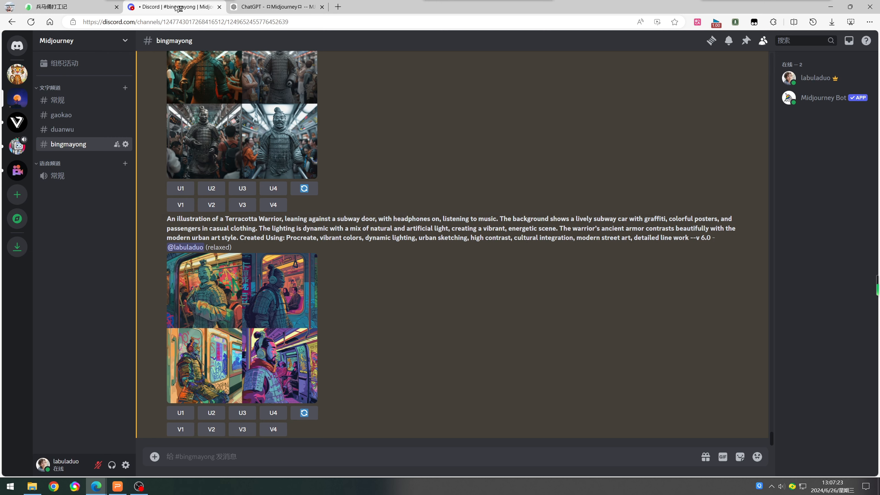
{"action": "left_click", "coordinate": [270, 295]}
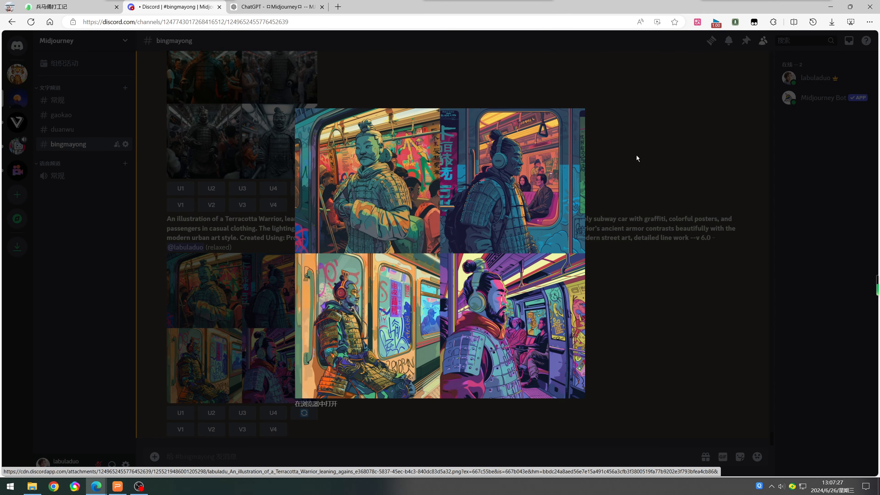
{"action": "left_click", "coordinate": [590, 198]}
Step: Return to ChatGPT and read the follow-up request asking for the promt5 style and the "--ar 16:9" parameter on every prompt
{"action": "left_click", "coordinate": [274, 7]}
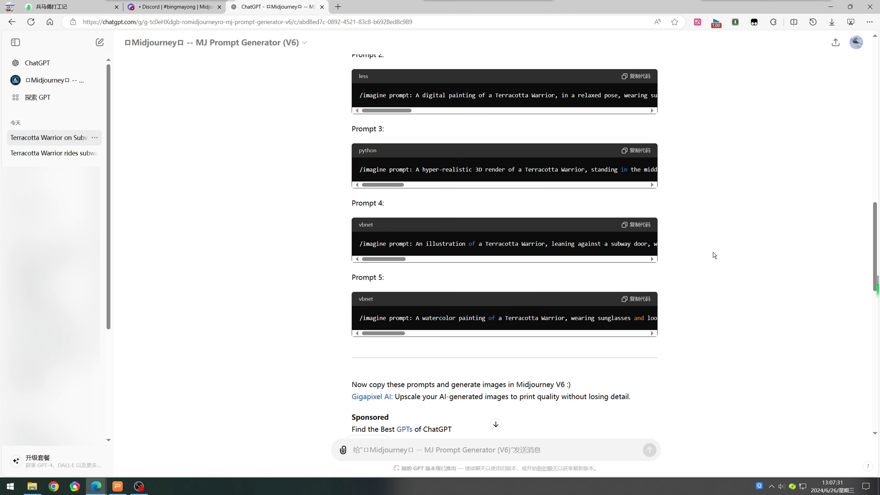
{"action": "scroll", "coordinate": [713, 255], "scroll_direction": "down", "scroll_amount": 3}
{"action": "scroll", "coordinate": [713, 255], "scroll_direction": "down", "scroll_amount": 3}
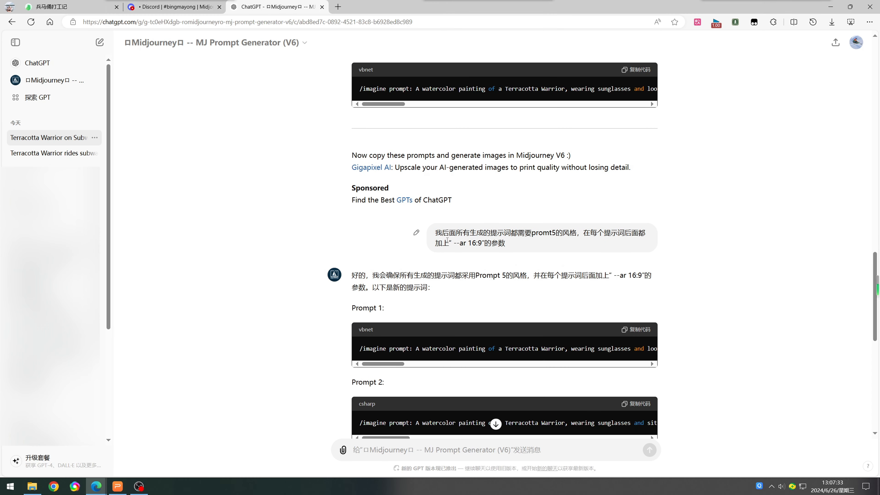
{"action": "left_click_drag", "start_coordinate": [436, 232], "coordinate": [442, 230]}
{"action": "left_click_drag", "start_coordinate": [455, 230], "coordinate": [557, 245]}
{"action": "left_click", "coordinate": [558, 245]}
Step: Examine the regenerated watercolor prompts, reading Prompt 1 through to its closing parameters
{"action": "scroll", "coordinate": [410, 248], "scroll_direction": "down", "scroll_amount": 3}
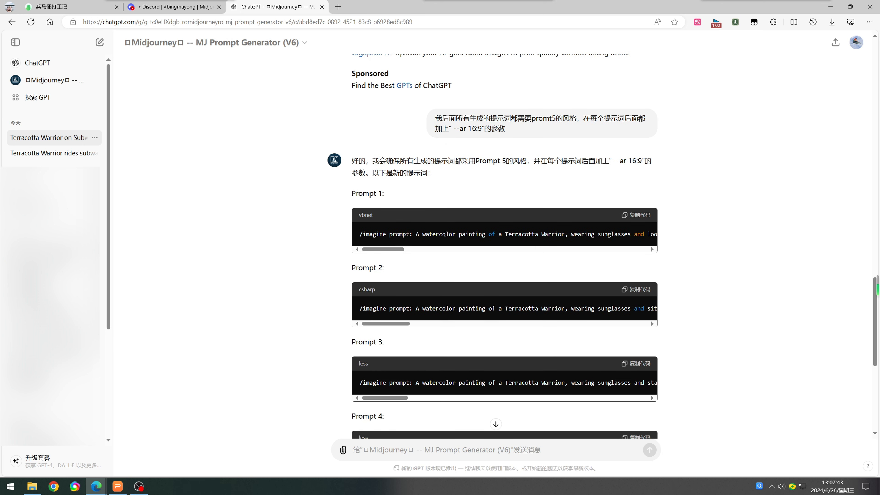
{"action": "left_click_drag", "start_coordinate": [444, 234], "coordinate": [671, 237]}
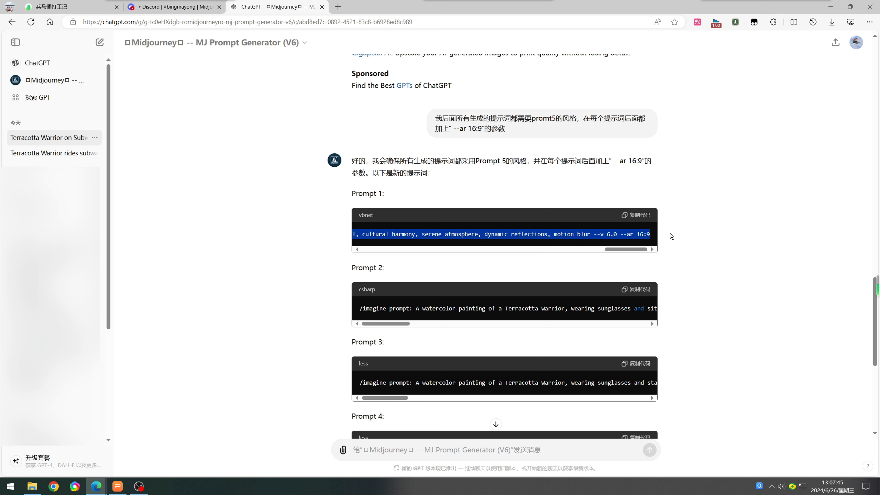
{"action": "left_click", "coordinate": [560, 236]}
{"action": "left_click_drag", "start_coordinate": [541, 235], "coordinate": [680, 257]}
{"action": "left_click", "coordinate": [681, 257]}
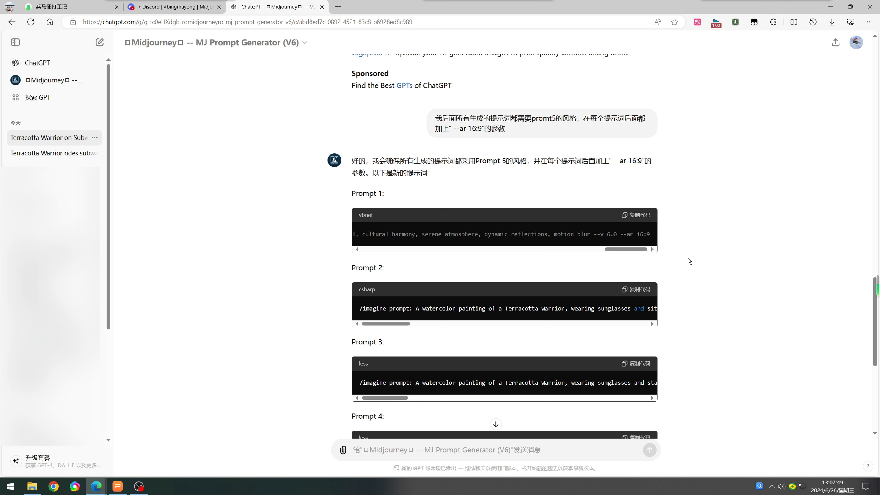
{"action": "scroll", "coordinate": [688, 258], "scroll_direction": "down", "scroll_amount": 5}
{"action": "scroll", "coordinate": [688, 257], "scroll_direction": "down", "scroll_amount": 2}
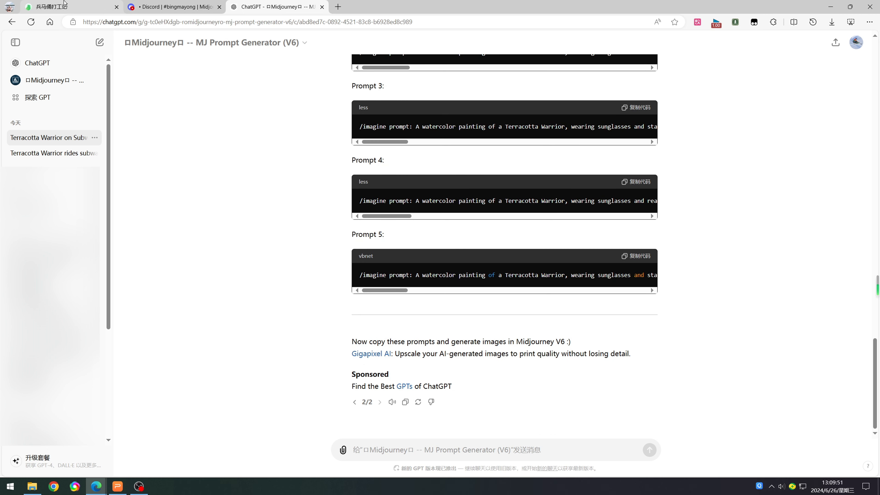
Step: Copy shot 1's description, "窗边桌子上，闹钟摇动的响了", from the 兵马俑打工记 storyboard table and send it to the prompt generator in ChatGPT
{"action": "left_click", "coordinate": [69, 7]}
{"action": "left_click", "coordinate": [436, 160]}
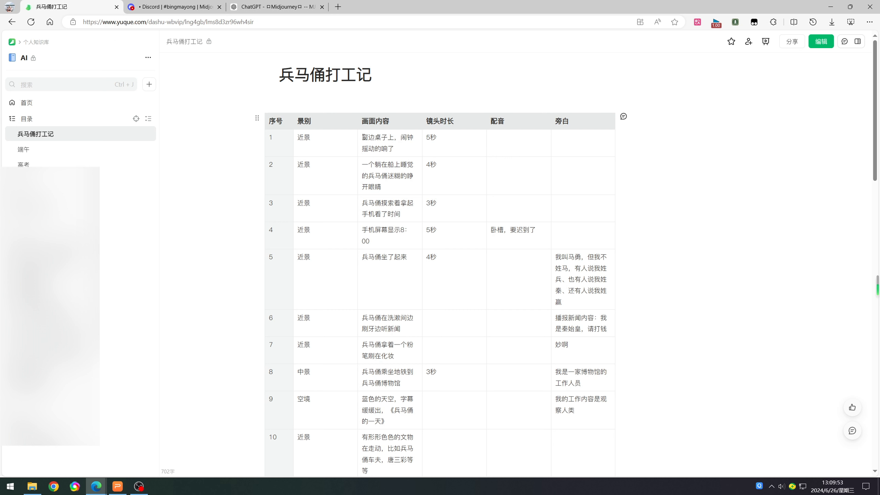
{"action": "left_click_drag", "start_coordinate": [362, 137], "coordinate": [394, 148]}
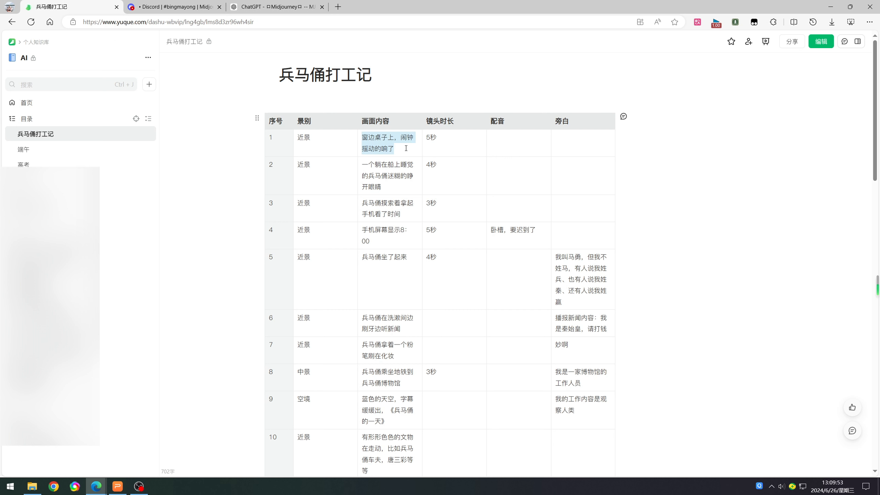
{"action": "left_click", "coordinate": [297, 7]}
{"action": "left_click", "coordinate": [451, 450]}
{"action": "key", "text": "ctrl+v"}
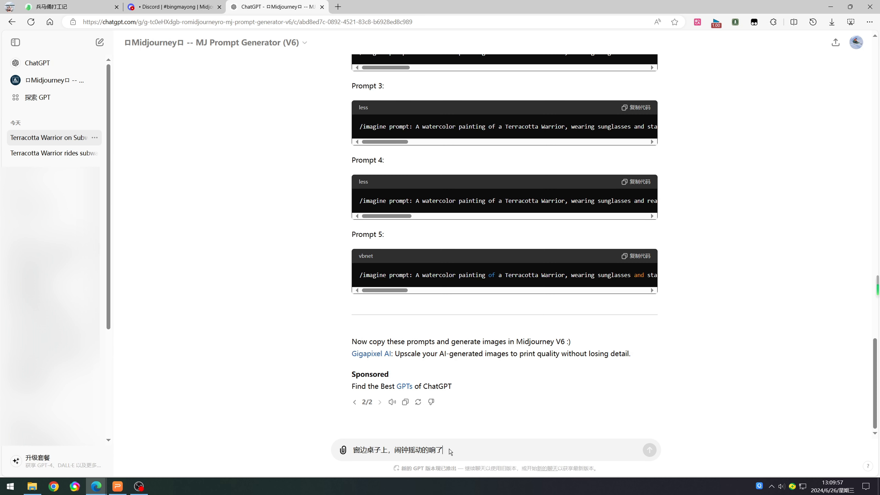
{"action": "key", "text": "Return"}
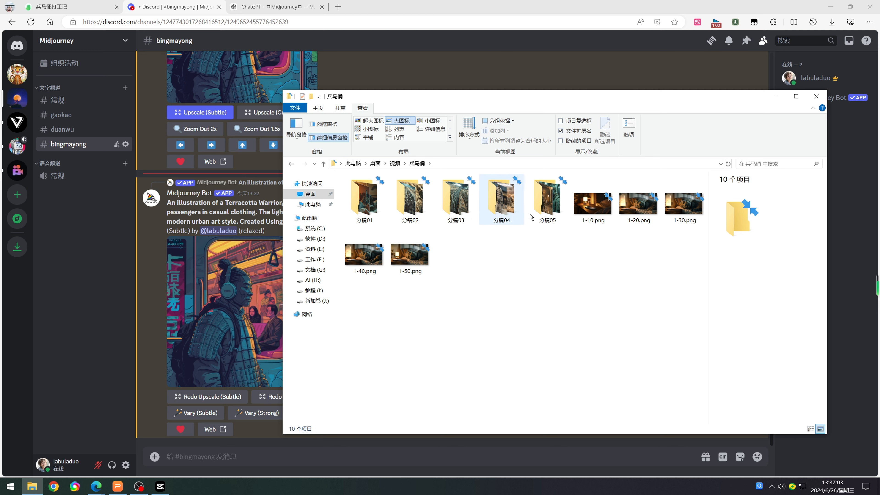
Step: Open the 分镜01 folder and preview images 10.png to 50.png, comparing 10.png and 20.png again
{"action": "double_click", "coordinate": [362, 212]}
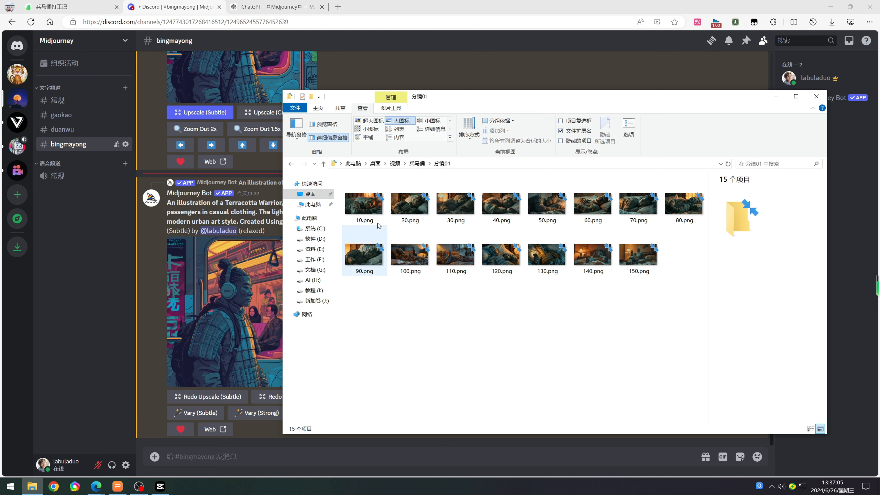
{"action": "left_click", "coordinate": [361, 209]}
{"action": "left_click", "coordinate": [413, 209]}
{"action": "left_click", "coordinate": [457, 209]}
{"action": "left_click", "coordinate": [505, 215]}
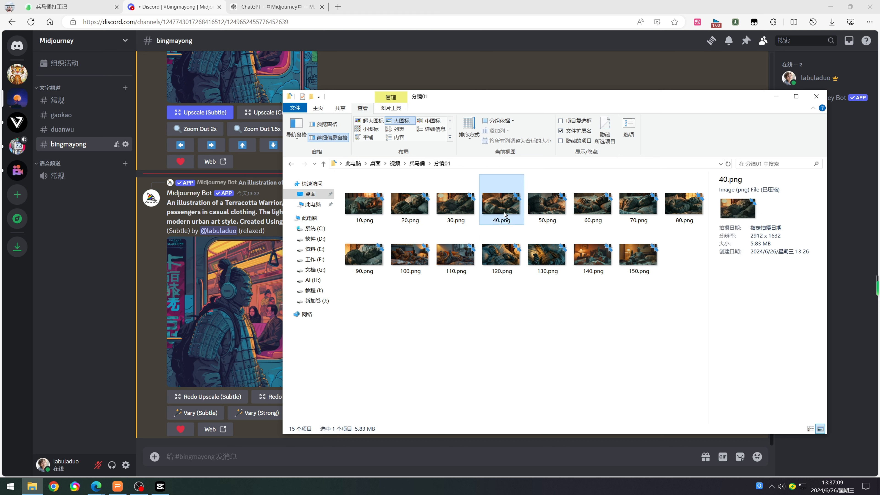
{"action": "left_click", "coordinate": [551, 212]}
{"action": "left_click", "coordinate": [389, 295]}
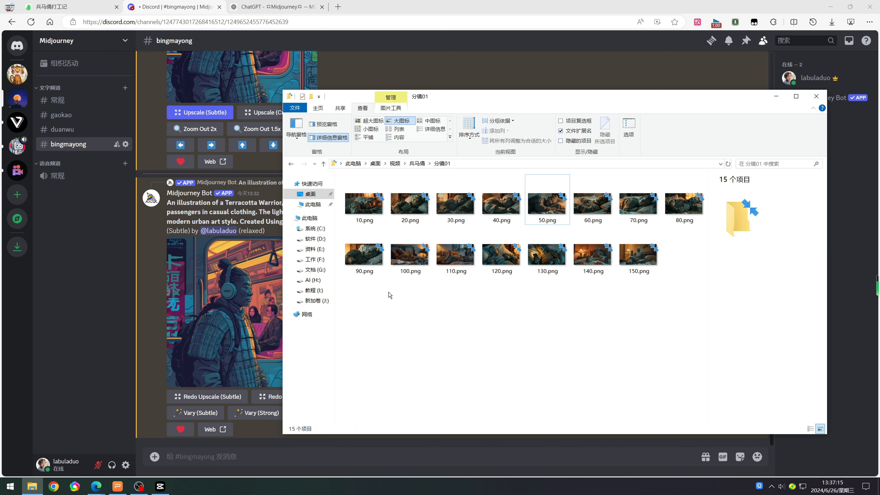
{"action": "left_click", "coordinate": [364, 209]}
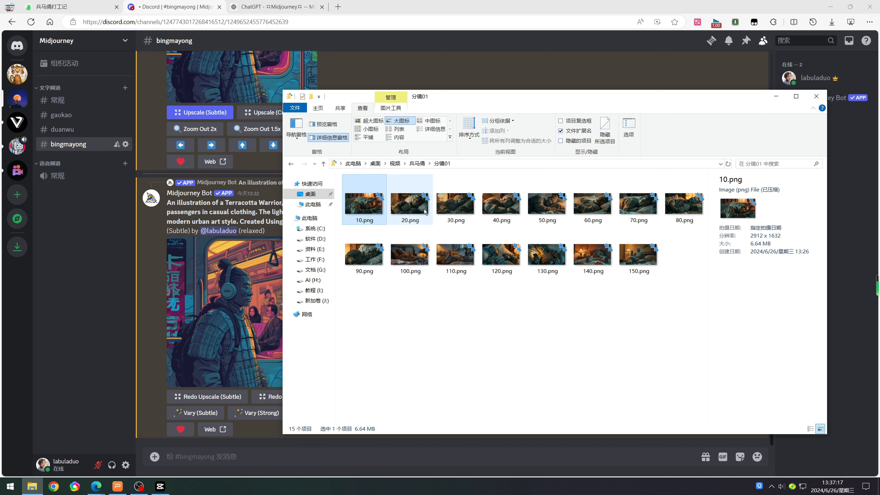
{"action": "left_click", "coordinate": [426, 211]}
{"action": "left_click", "coordinate": [364, 211]}
{"action": "left_click", "coordinate": [422, 213]}
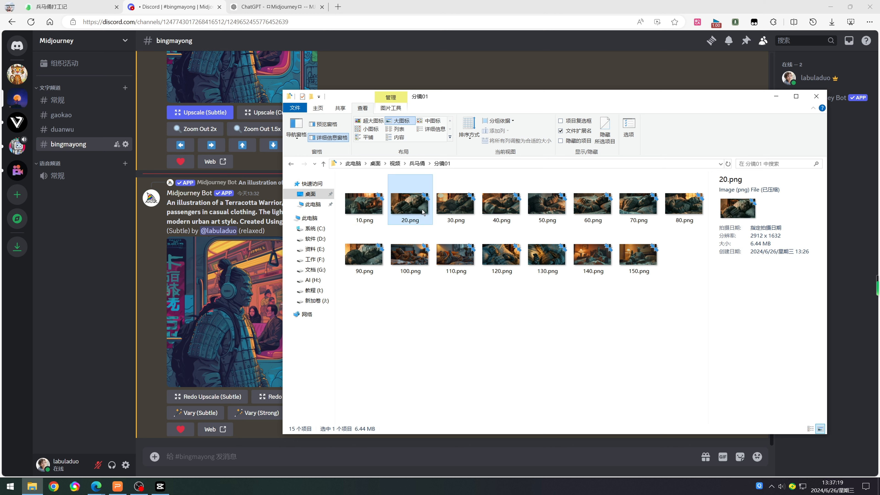
{"action": "left_click", "coordinate": [365, 209]}
Step: Go back to the 兵马俑 folder and preview the images 1-10.png through 1-50.png
{"action": "key", "text": "BackSpace"}
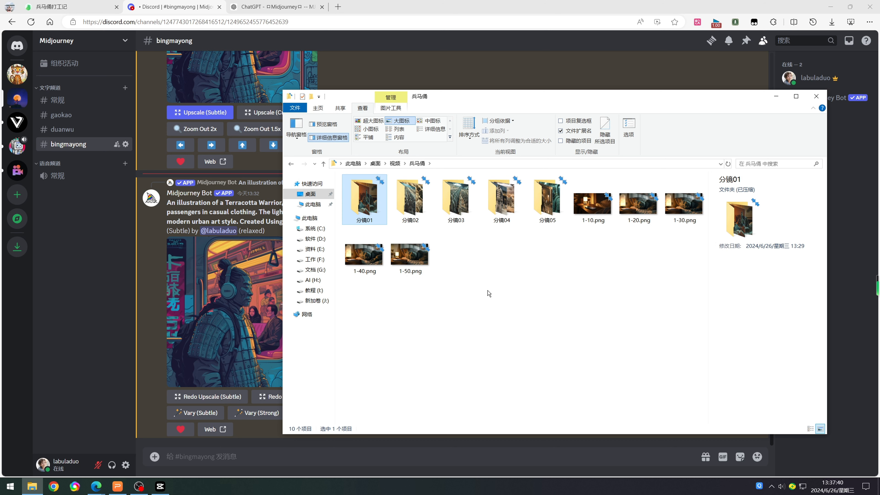
{"action": "left_click", "coordinate": [580, 212]}
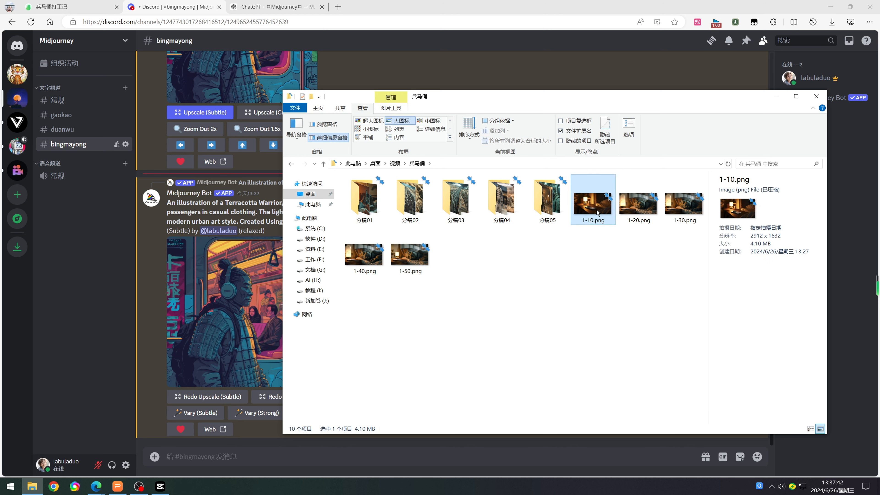
{"action": "left_click", "coordinate": [426, 257]}
{"action": "left_click", "coordinate": [592, 218]}
{"action": "left_click", "coordinate": [640, 220]}
{"action": "left_click", "coordinate": [685, 221]}
{"action": "left_click", "coordinate": [364, 257]}
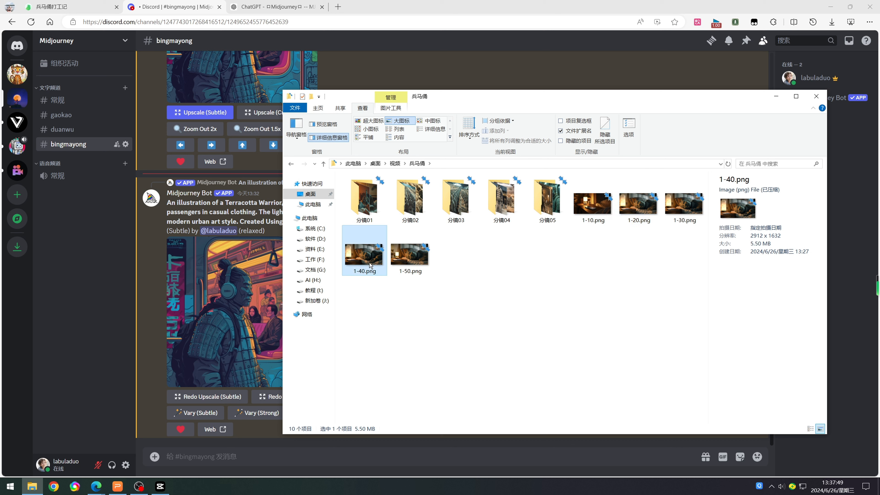
{"action": "left_click", "coordinate": [421, 260]}
{"action": "left_click", "coordinate": [494, 274]}
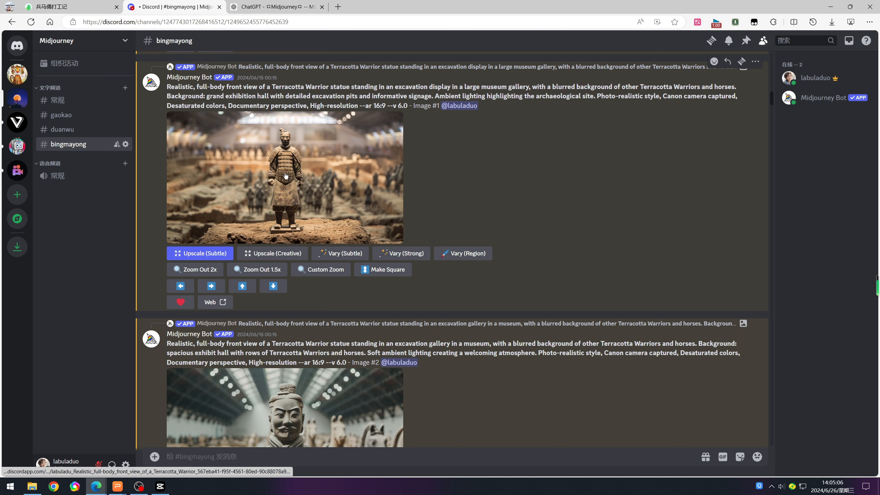
Step: Open region editing for the full-body Terracotta Warrior image in Discord, clear the existing mask, and lasso the statue's arm and chest again for the thumbs-up prompt
{"action": "left_click", "coordinate": [467, 254]}
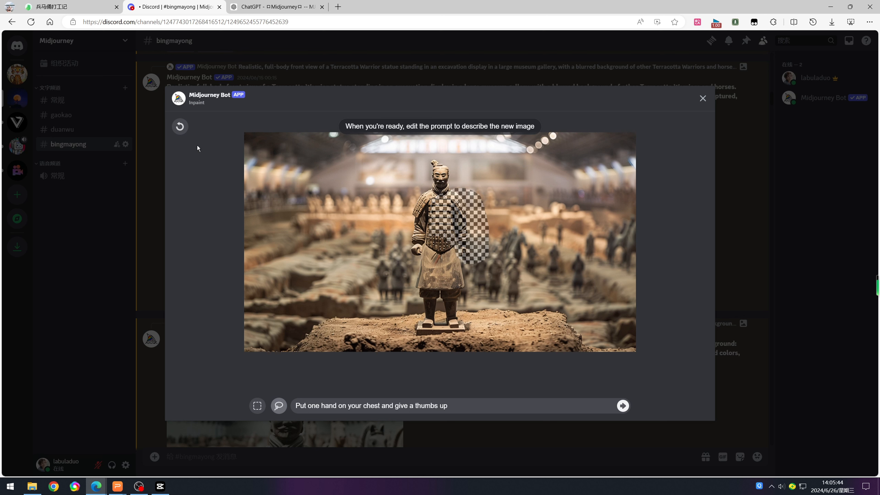
{"action": "left_click", "coordinate": [180, 126]}
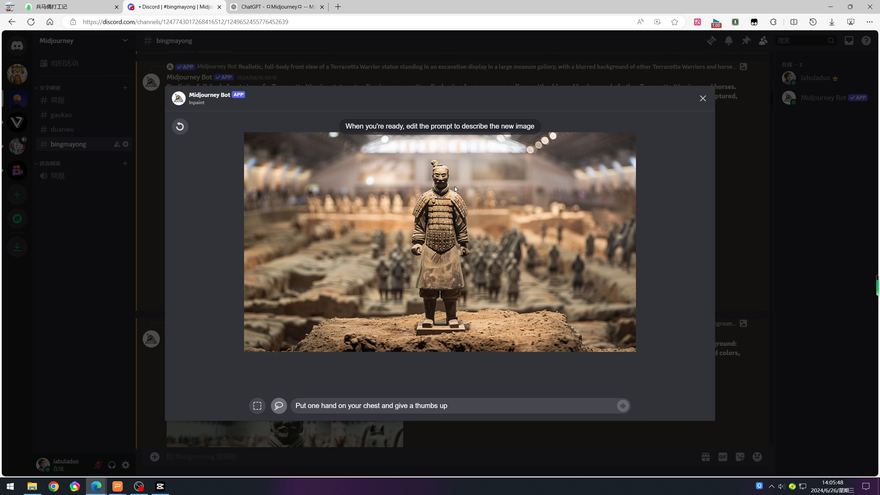
{"action": "mouse_move", "coordinate": [455, 188]}
{"action": "left_mouse_down"}
{"action": "mouse_move", "coordinate": [481, 232]}
{"action": "mouse_move", "coordinate": [475, 257]}
{"action": "mouse_move", "coordinate": [459, 255]}
{"action": "mouse_move", "coordinate": [443, 230]}
{"action": "mouse_move", "coordinate": [455, 188]}
{"action": "left_mouse_up"}
{"action": "left_click_drag", "start_coordinate": [447, 405], "coordinate": [294, 406]}
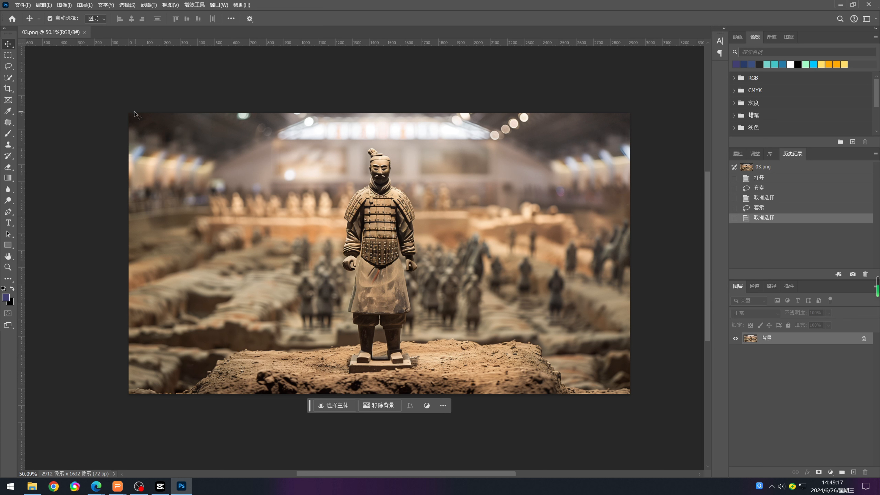
Step: In Photoshop, outline the statue's arm area in 03.png with the Lasso tool
{"action": "left_click", "coordinate": [9, 66]}
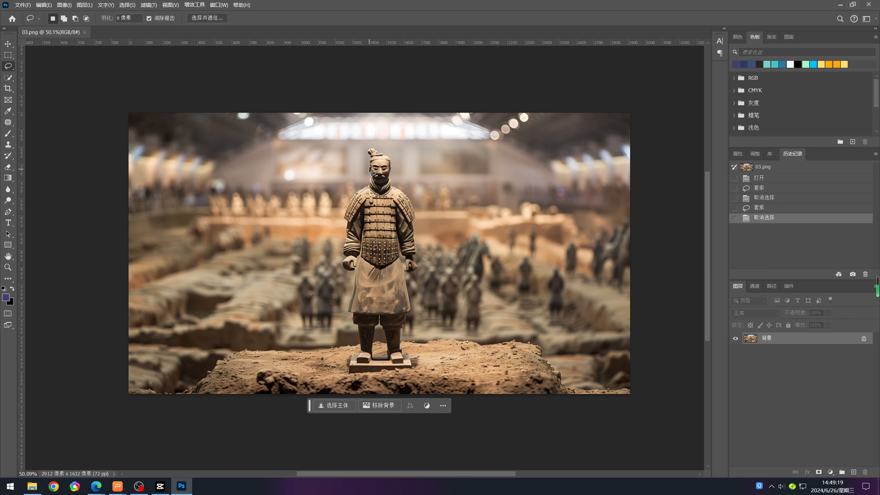
{"action": "mouse_move", "coordinate": [396, 186]}
{"action": "left_mouse_down"}
{"action": "mouse_move", "coordinate": [425, 187]}
{"action": "mouse_move", "coordinate": [433, 216]}
{"action": "mouse_move", "coordinate": [423, 275]}
{"action": "mouse_move", "coordinate": [406, 272]}
{"action": "mouse_move", "coordinate": [397, 184]}
{"action": "left_mouse_up"}
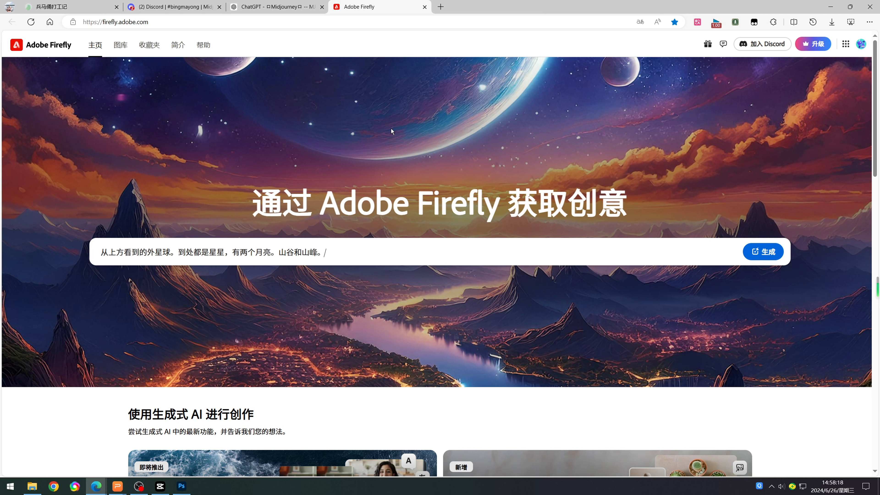
Step: In Adobe Firefly, check the account's monthly generative credits
{"action": "scroll", "coordinate": [780, 104], "scroll_direction": "down", "scroll_amount": 3}
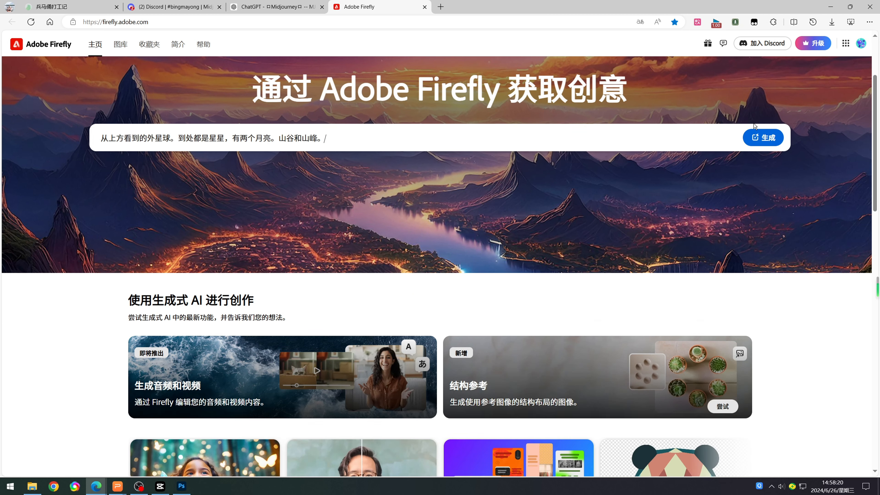
{"action": "scroll", "coordinate": [751, 125], "scroll_direction": "up", "scroll_amount": 3}
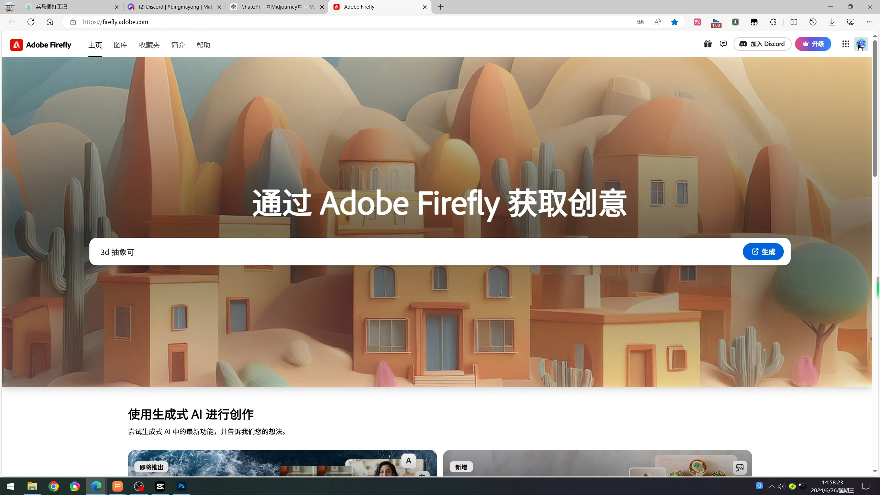
{"action": "left_click", "coordinate": [860, 45]}
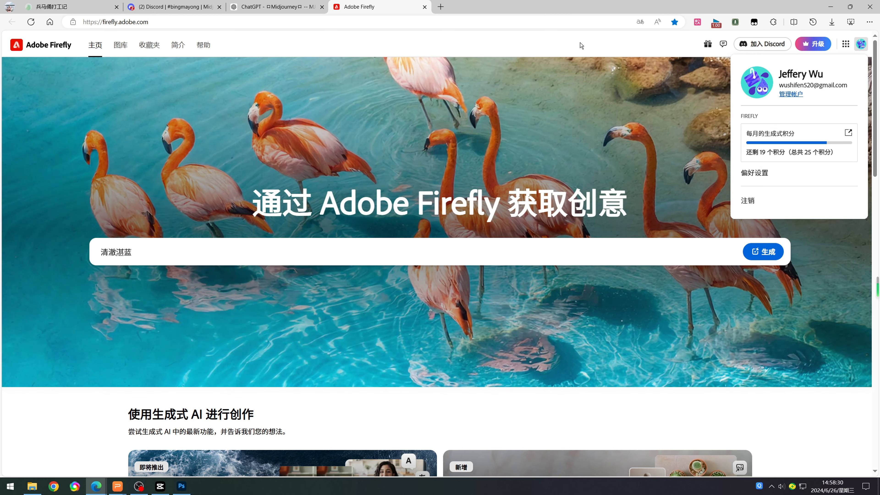
{"action": "left_click", "coordinate": [580, 43]}
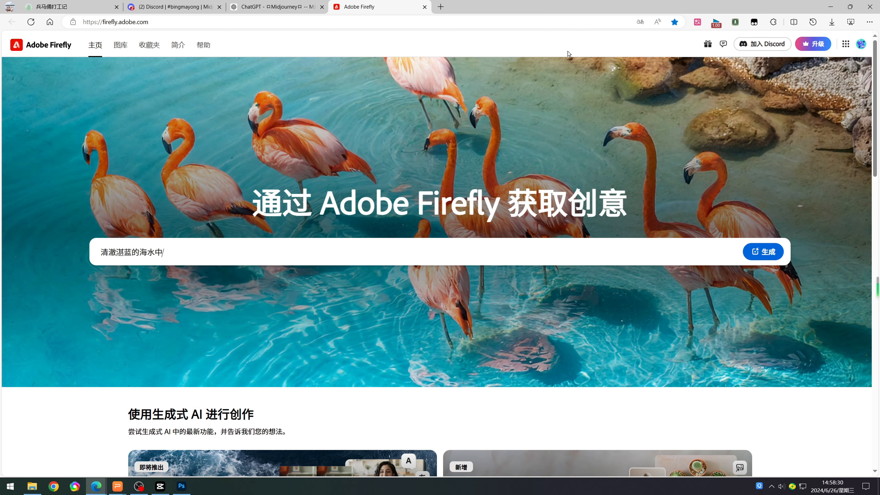
Step: Open Firefly's 生成式填充 (预览) feature from the home page and upload 03.png from the 兵马俑教程 folder
{"action": "scroll", "coordinate": [551, 67], "scroll_direction": "down", "scroll_amount": 3}
{"action": "scroll", "coordinate": [551, 67], "scroll_direction": "down", "scroll_amount": 3}
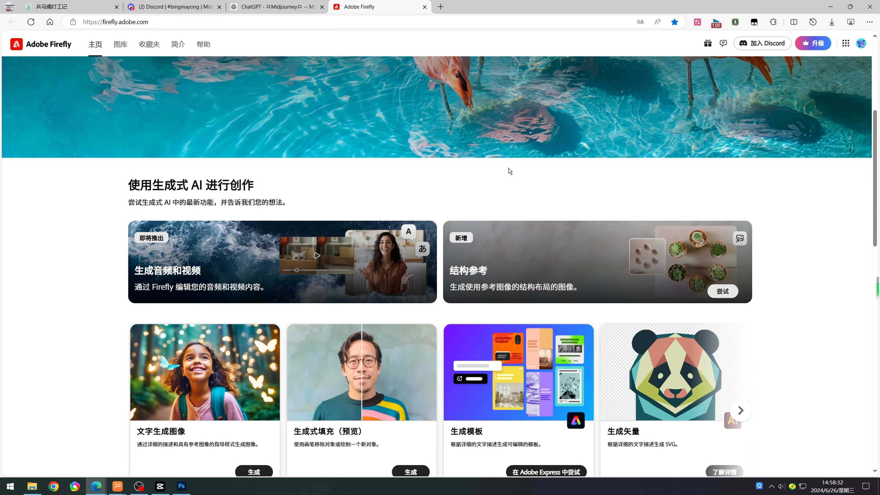
{"action": "scroll", "coordinate": [499, 163], "scroll_direction": "down", "scroll_amount": 3}
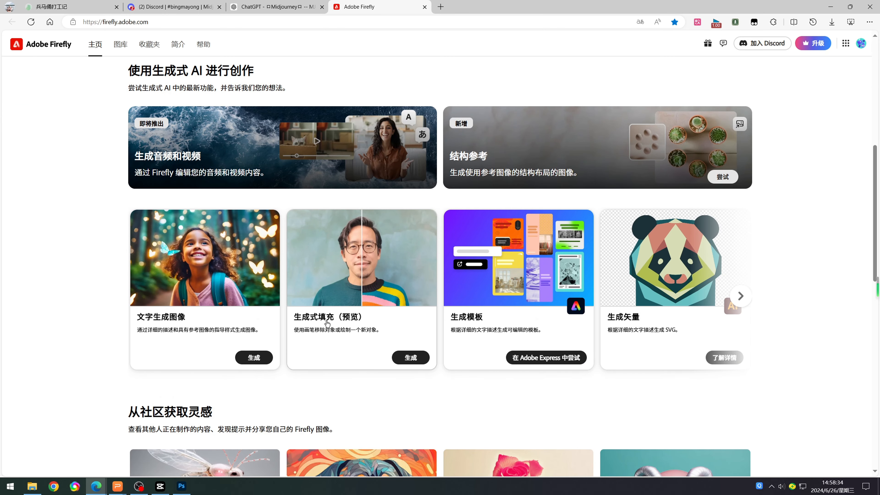
{"action": "left_click", "coordinate": [383, 294]}
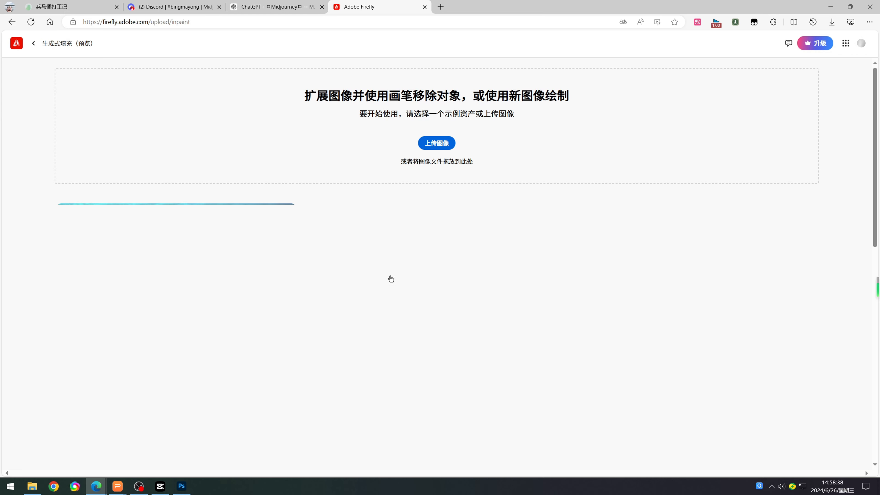
{"action": "left_click", "coordinate": [438, 145]}
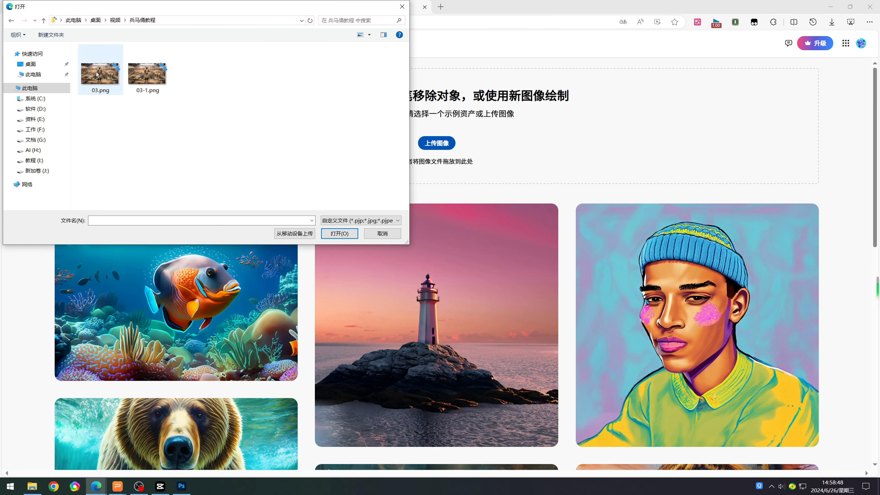
{"action": "left_click", "coordinate": [97, 74]}
{"action": "left_click", "coordinate": [340, 233]}
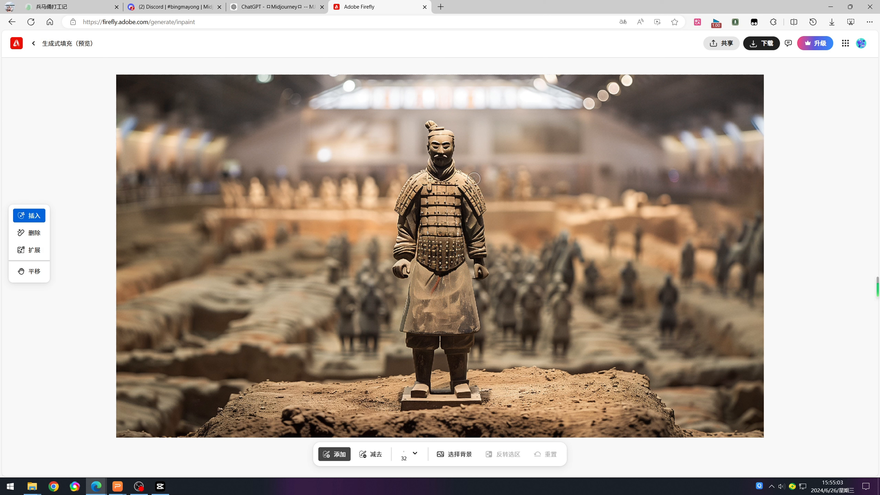
Step: Brush over the statue's arm and chest, generate "右手往前抬起，并竖起大拇指点赞", compare the variations and choose the first
{"action": "mouse_move", "coordinate": [473, 179]}
{"action": "left_mouse_down"}
{"action": "mouse_move", "coordinate": [485, 275]}
{"action": "mouse_move", "coordinate": [465, 176]}
{"action": "mouse_move", "coordinate": [477, 212]}
{"action": "mouse_move", "coordinate": [468, 194]}
{"action": "mouse_move", "coordinate": [487, 194]}
{"action": "mouse_move", "coordinate": [452, 235]}
{"action": "left_mouse_up"}
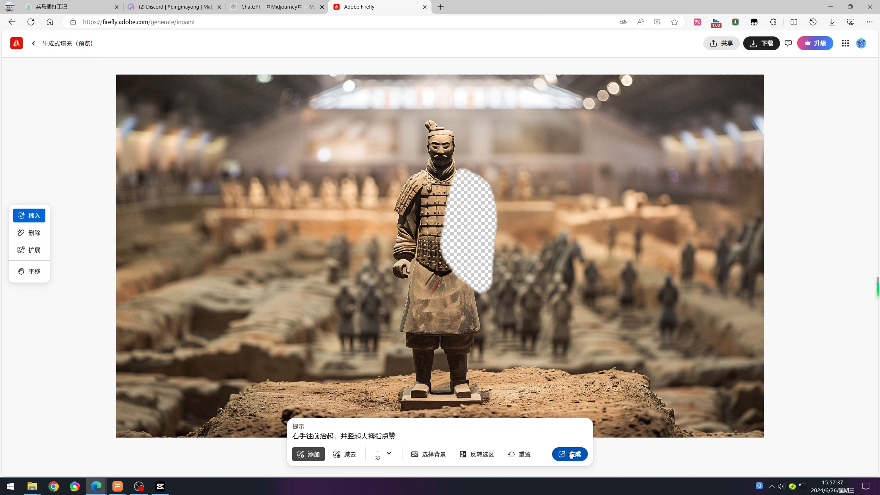
{"action": "left_click", "coordinate": [570, 455]}
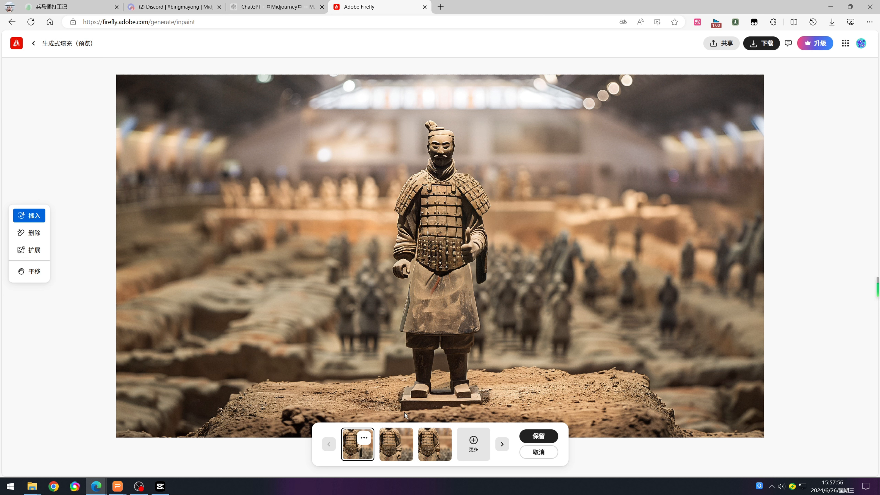
{"action": "left_click", "coordinate": [404, 440]}
{"action": "left_click", "coordinate": [434, 447]}
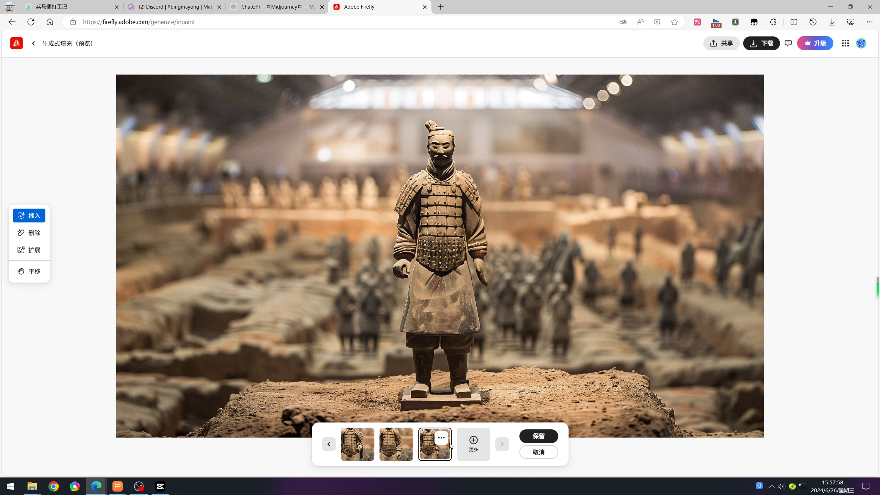
{"action": "left_click", "coordinate": [360, 447]}
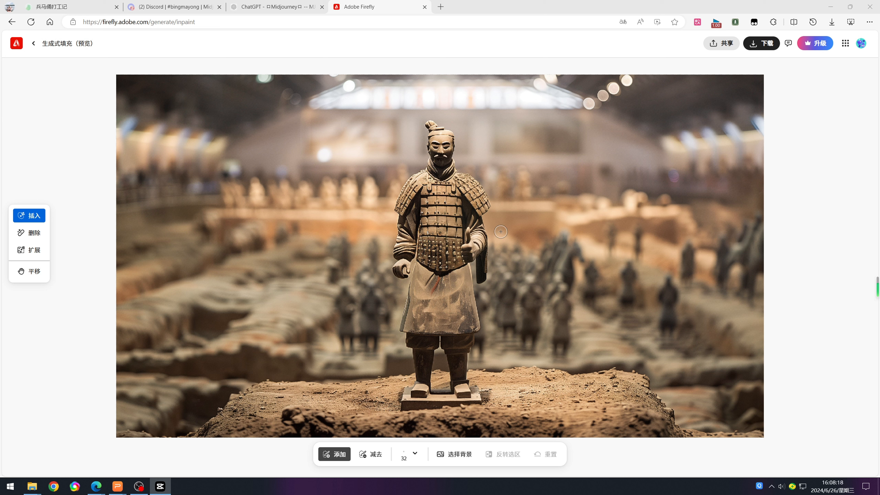
Step: Brush over the entire foreground statue with a size 64 brush in 删除 mode and remove it from the scene
{"action": "left_click", "coordinate": [29, 235]}
{"action": "mouse_move", "coordinate": [428, 128]}
{"action": "left_mouse_down"}
{"action": "mouse_move", "coordinate": [473, 212]}
{"action": "mouse_move", "coordinate": [476, 343]}
{"action": "mouse_move", "coordinate": [406, 392]}
{"action": "mouse_move", "coordinate": [411, 349]}
{"action": "mouse_move", "coordinate": [489, 286]}
{"action": "mouse_move", "coordinate": [472, 232]}
{"action": "mouse_move", "coordinate": [414, 201]}
{"action": "mouse_move", "coordinate": [439, 134]}
{"action": "mouse_move", "coordinate": [449, 194]}
{"action": "mouse_move", "coordinate": [448, 335]}
{"action": "mouse_move", "coordinate": [402, 211]}
{"action": "mouse_move", "coordinate": [476, 165]}
{"action": "mouse_move", "coordinate": [489, 259]}
{"action": "mouse_move", "coordinate": [480, 289]}
{"action": "left_mouse_up"}
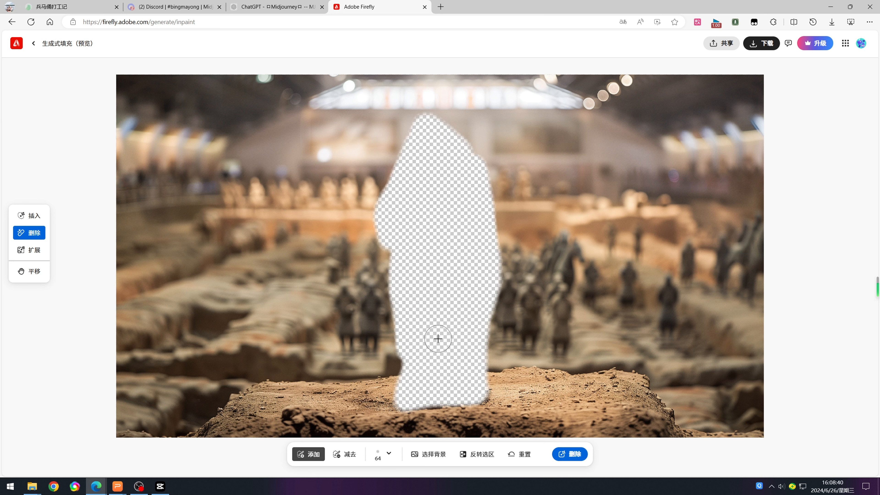
{"action": "left_click", "coordinate": [560, 455]}
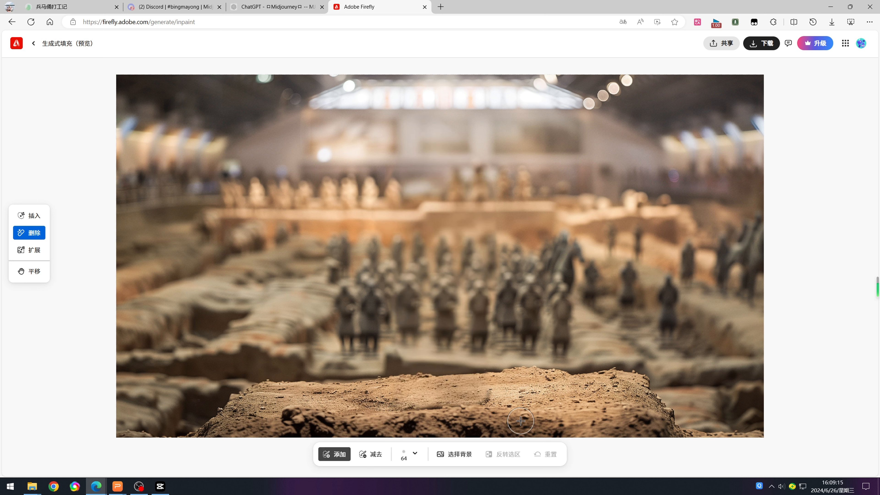
Step: Extend the image frame beyond its right, upper and lower edges in 扩展 mode and generate the expansion without a prompt
{"action": "left_click", "coordinate": [29, 216]}
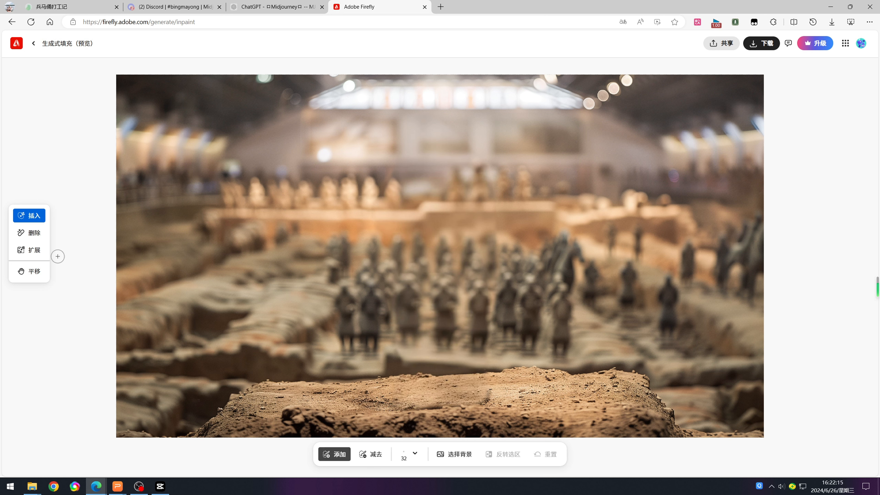
{"action": "left_click", "coordinate": [30, 249]}
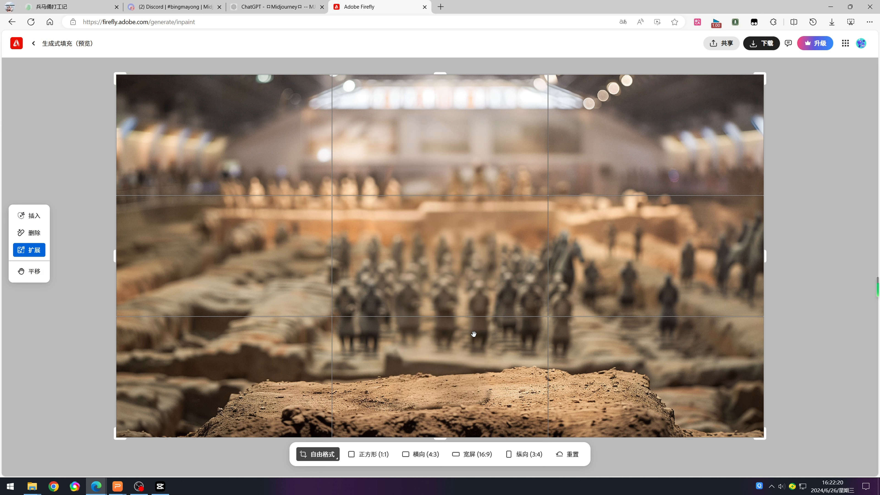
{"action": "left_click", "coordinate": [471, 455]}
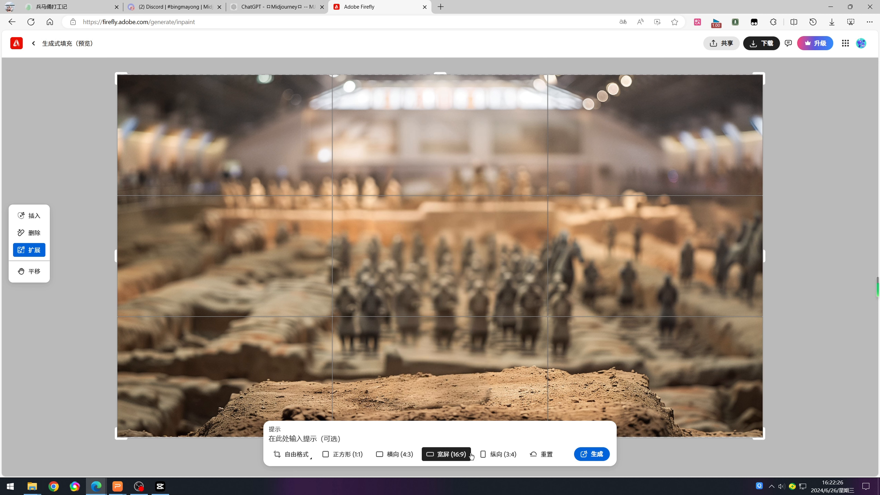
{"action": "left_click_drag", "start_coordinate": [765, 228], "coordinate": [792, 248]}
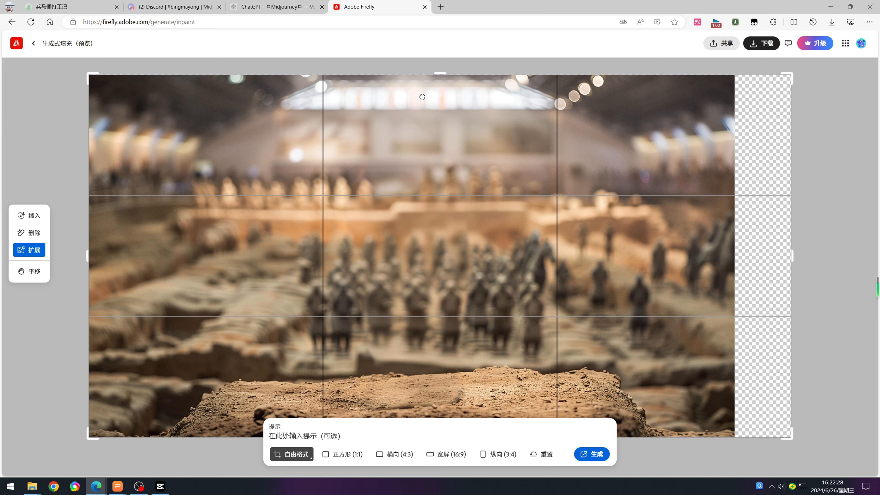
{"action": "left_click_drag", "start_coordinate": [439, 76], "coordinate": [441, 50]}
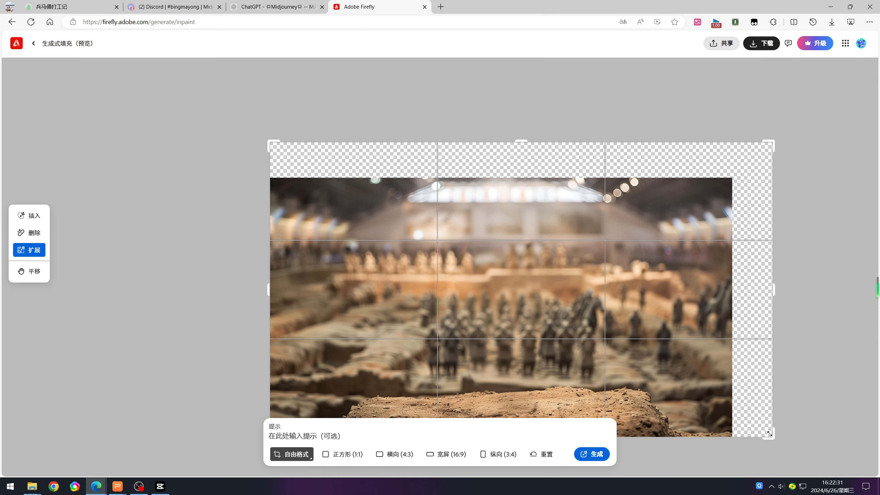
{"action": "left_click_drag", "start_coordinate": [772, 439], "coordinate": [778, 462]}
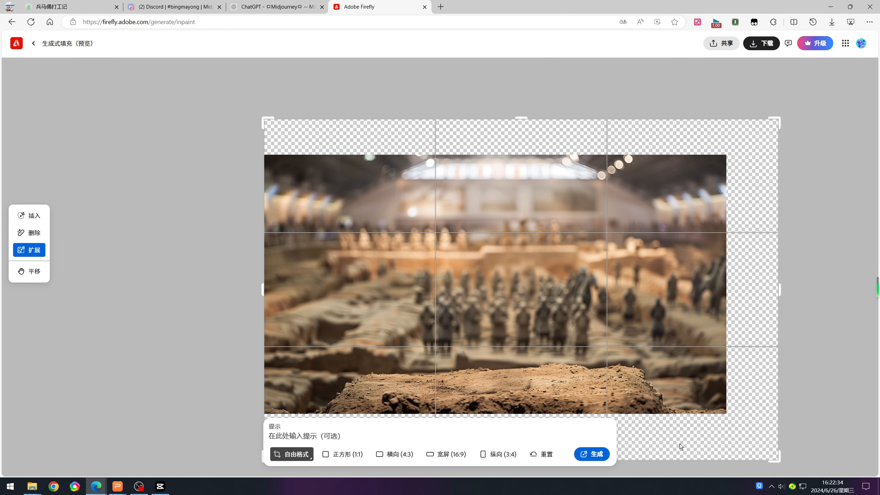
{"action": "left_click", "coordinate": [592, 454]}
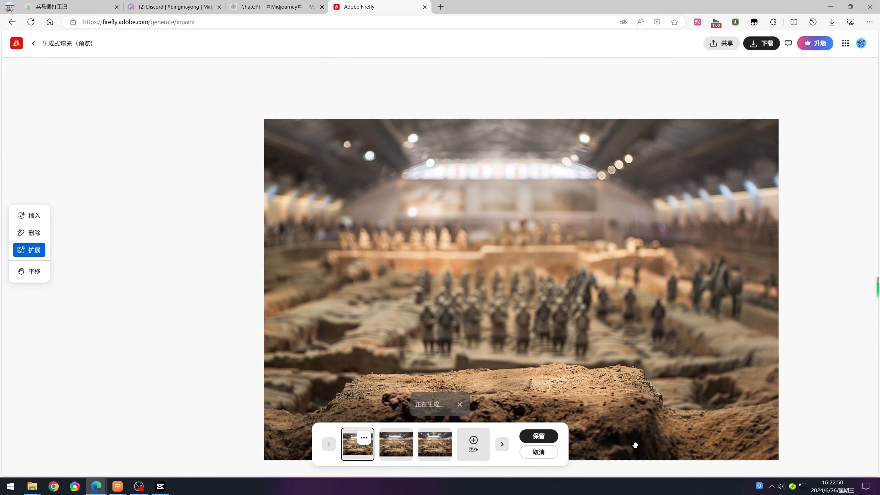
Step: Compare the generated background expansions and choose the third variation
{"action": "left_click", "coordinate": [402, 443]}
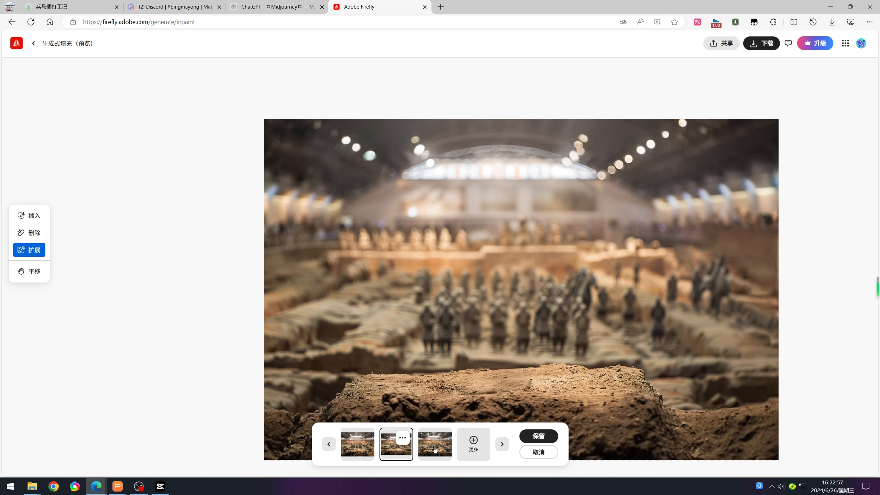
{"action": "key", "text": "Right"}
{"action": "key", "text": "Left"}
{"action": "key", "text": "Left"}
{"action": "key", "text": "Right"}
{"action": "key", "text": "Right"}
{"action": "key", "text": "Left"}
{"action": "key", "text": "Left"}
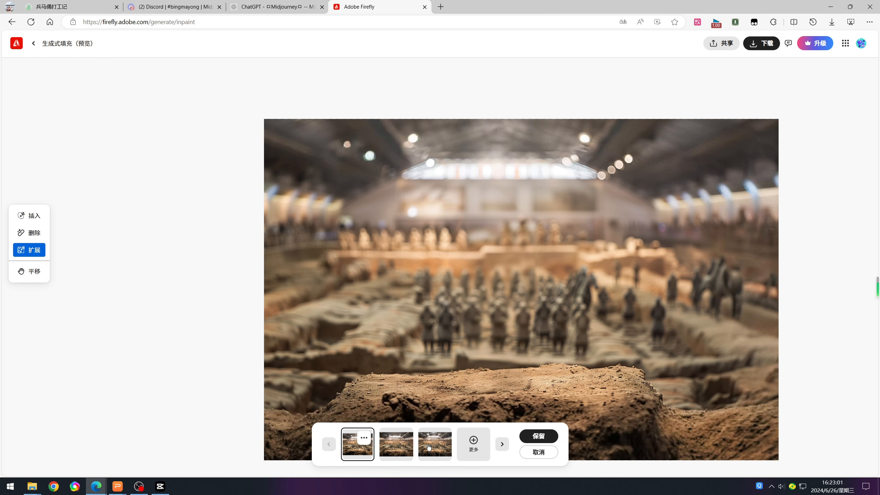
{"action": "left_click", "coordinate": [428, 447]}
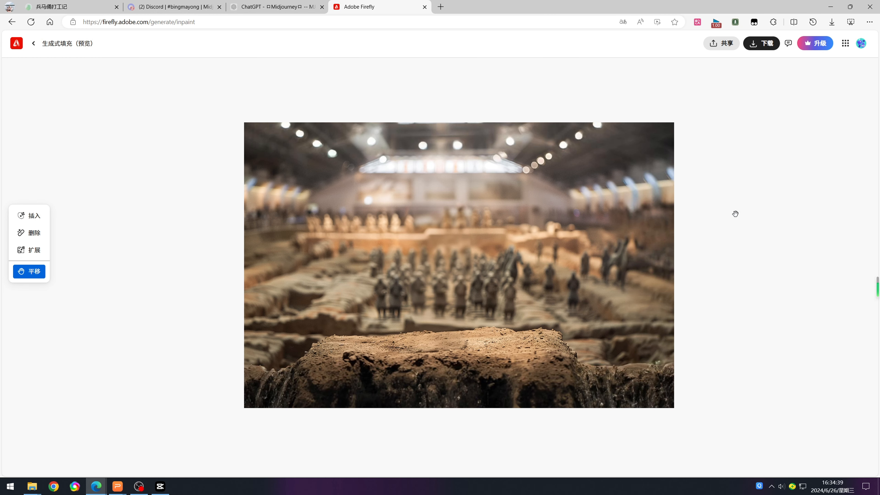
Step: Download the expanded image and save it to the desktop as Firefly_20240626163448.png
{"action": "left_click", "coordinate": [766, 47]}
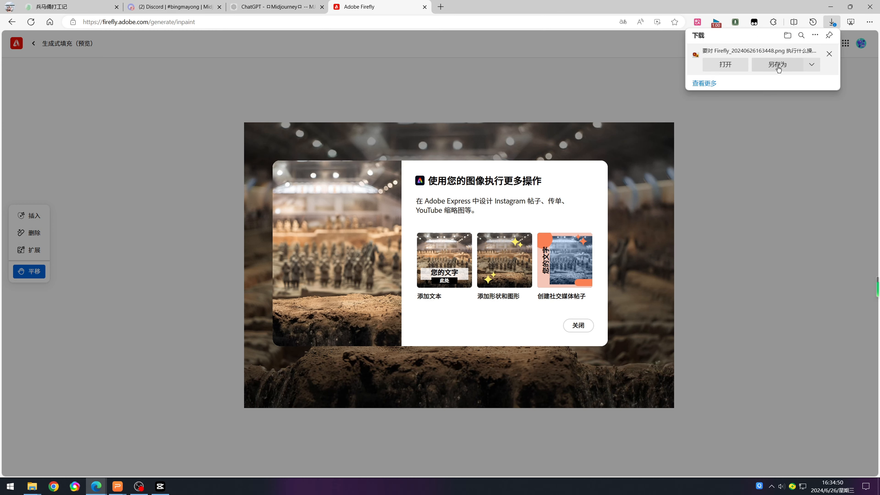
{"action": "left_click", "coordinate": [778, 64]}
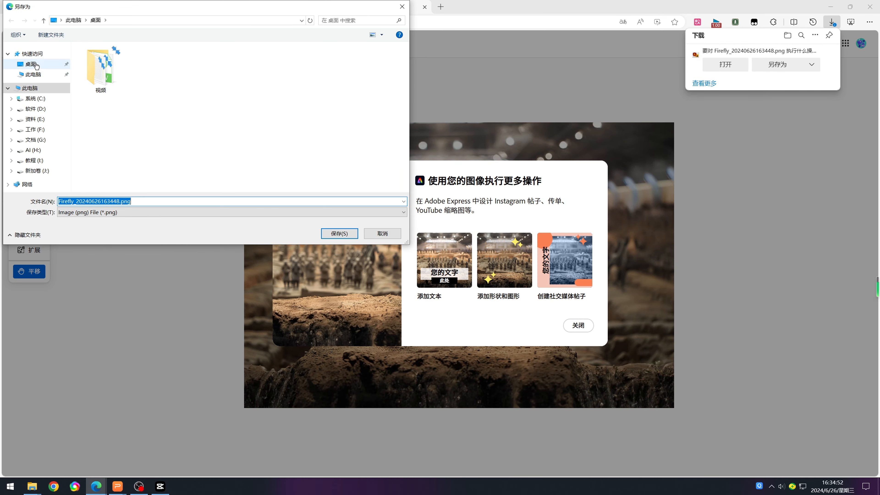
{"action": "left_click", "coordinate": [341, 232]}
{"action": "left_click", "coordinate": [753, 230]}
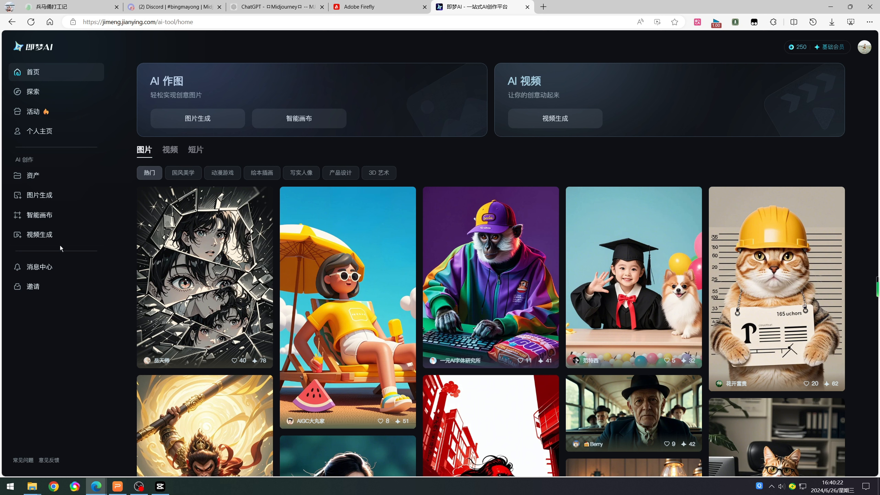
Step: Create a new 智能画布 canvas with a 16:9 ratio and a size of 2048 × 1152 px
{"action": "left_click", "coordinate": [38, 215]}
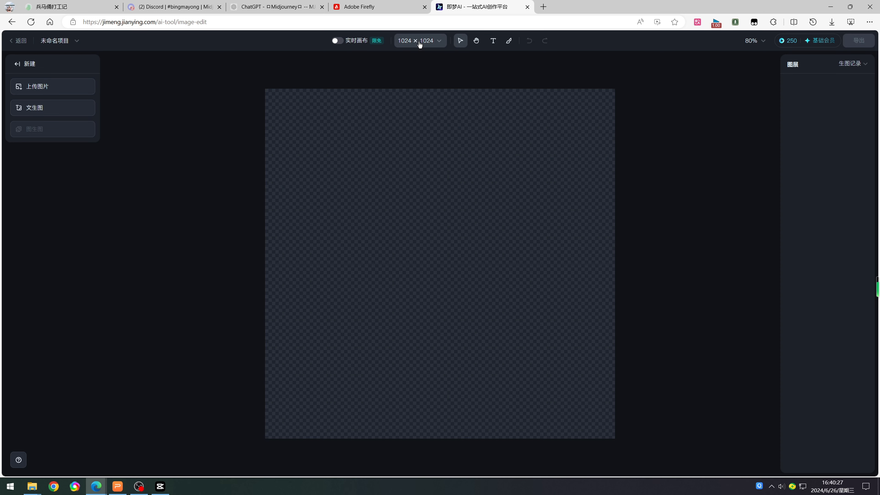
{"action": "left_click", "coordinate": [419, 43]}
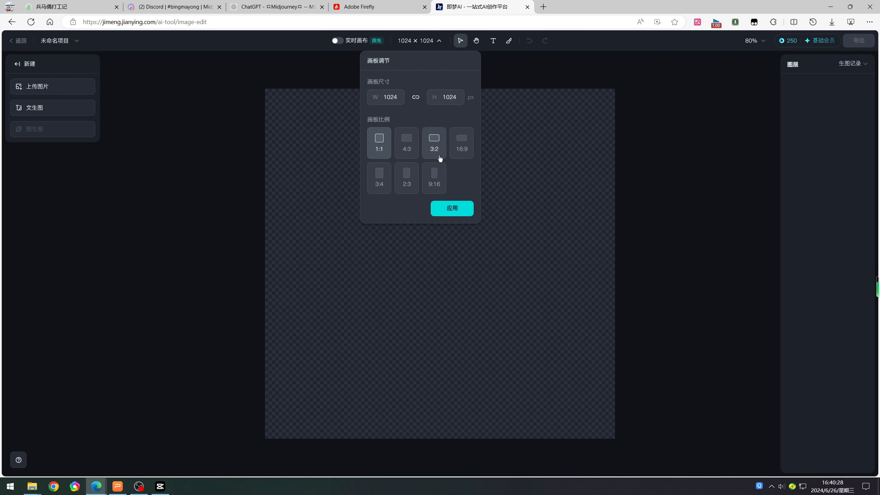
{"action": "left_click", "coordinate": [462, 148]}
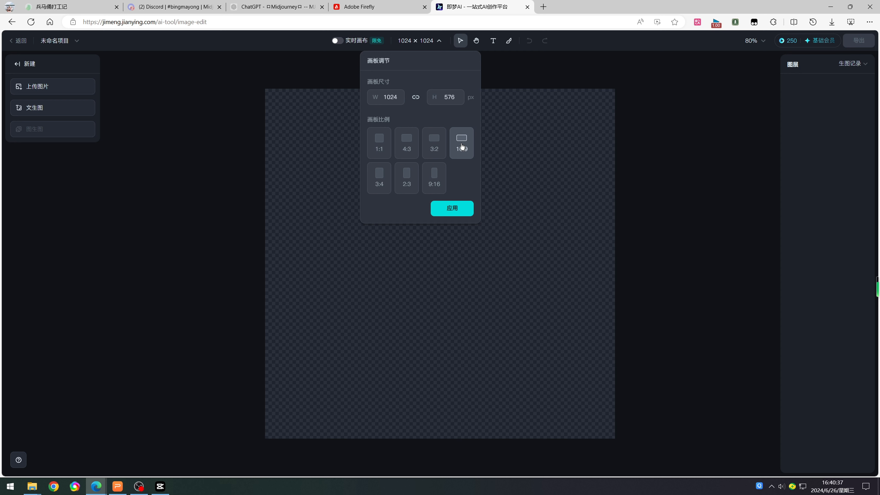
{"action": "left_click_drag", "start_coordinate": [395, 95], "coordinate": [377, 99]}
{"action": "type", "text": "2048"}
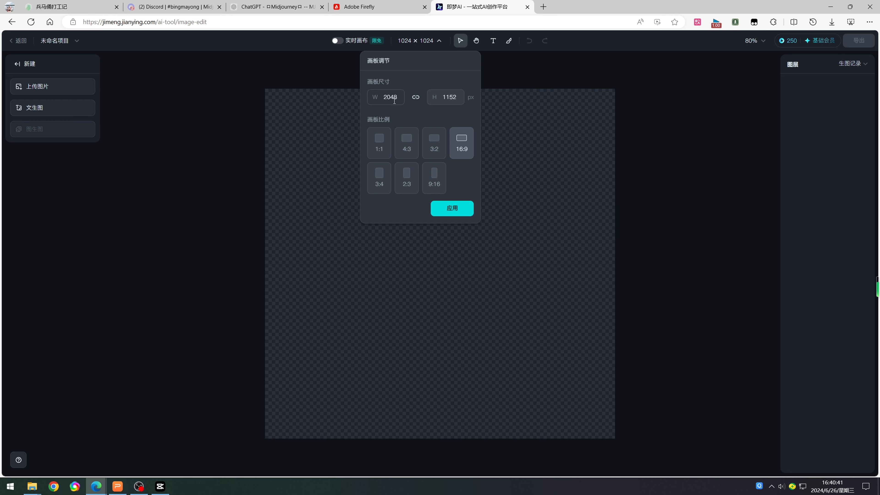
{"action": "left_click", "coordinate": [458, 212]}
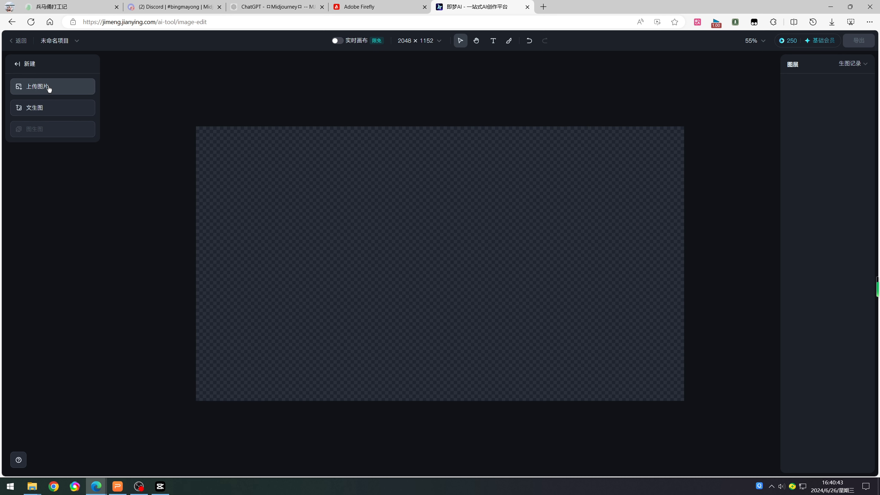
Step: Upload the image of the standing terracotta warrior in the excavation hall onto the canvas
{"action": "left_click", "coordinate": [49, 87]}
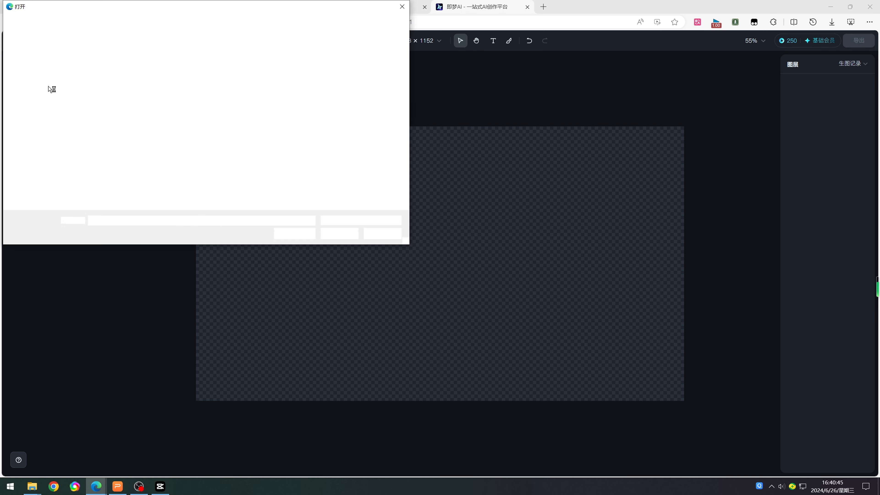
{"action": "left_click", "coordinate": [104, 78]}
{"action": "left_click", "coordinate": [336, 232]}
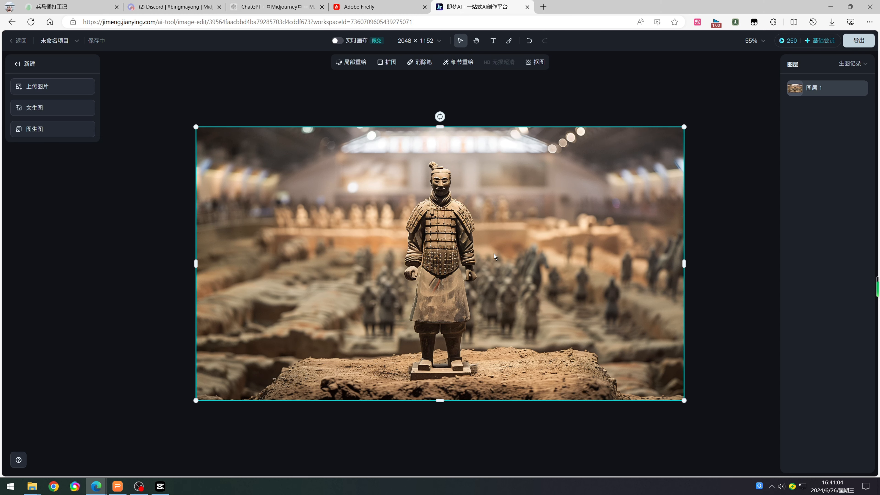
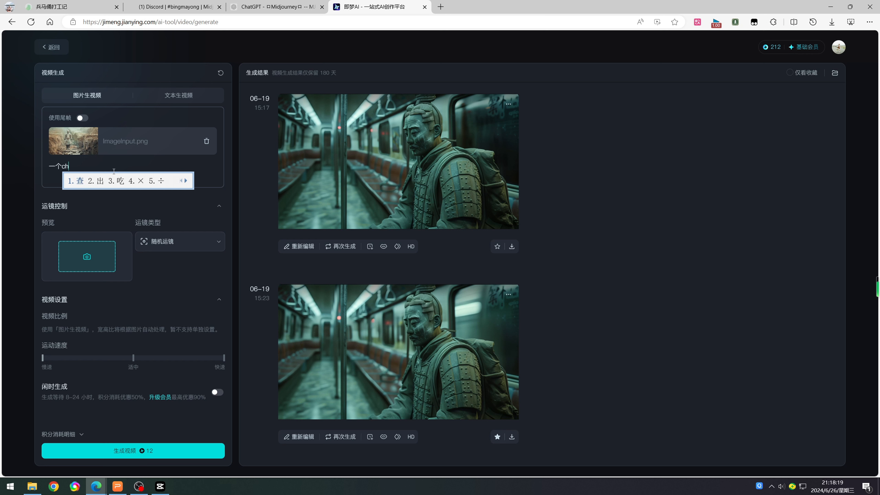
Step: Complete the image-to-video prompt as 一个穿着盔甲的士兵正向着前面的方向走去 and generate the video at the slowest motion speed
{"action": "type", "text": "盔甲的士兵zhen"}
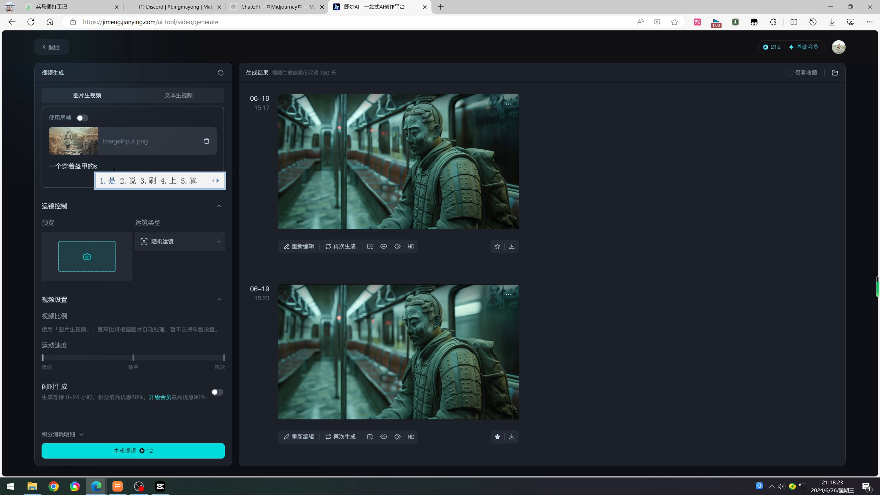
{"action": "type", "text": "正"}
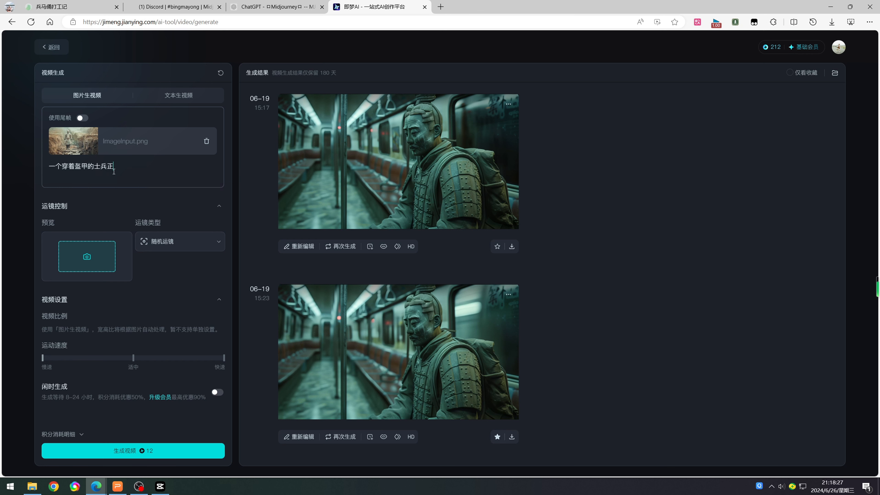
{"action": "type", "text": "向着前面的方向走去"}
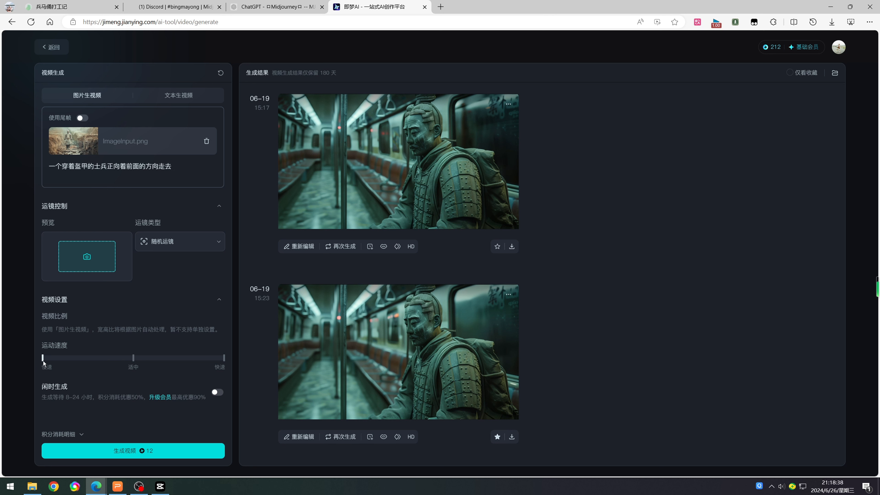
{"action": "left_click", "coordinate": [120, 449]}
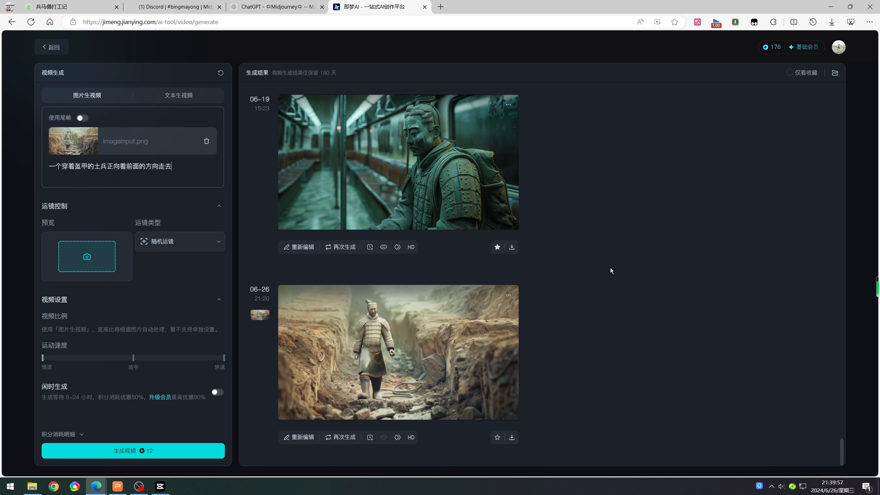
Step: Enable 使用尾帧 and upload the statue with lowered arms as first frame and the one with a raised hand as last frame
{"action": "left_click", "coordinate": [82, 118]}
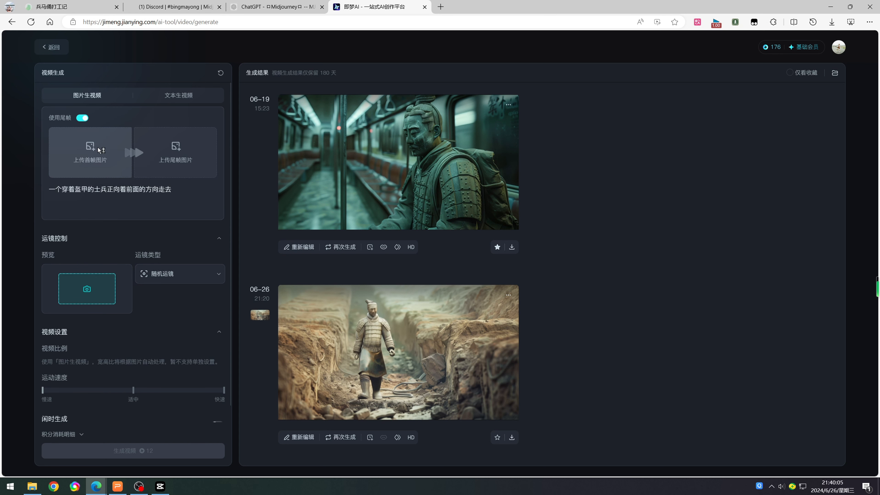
{"action": "left_click", "coordinate": [100, 71]}
{"action": "left_click", "coordinate": [341, 232]}
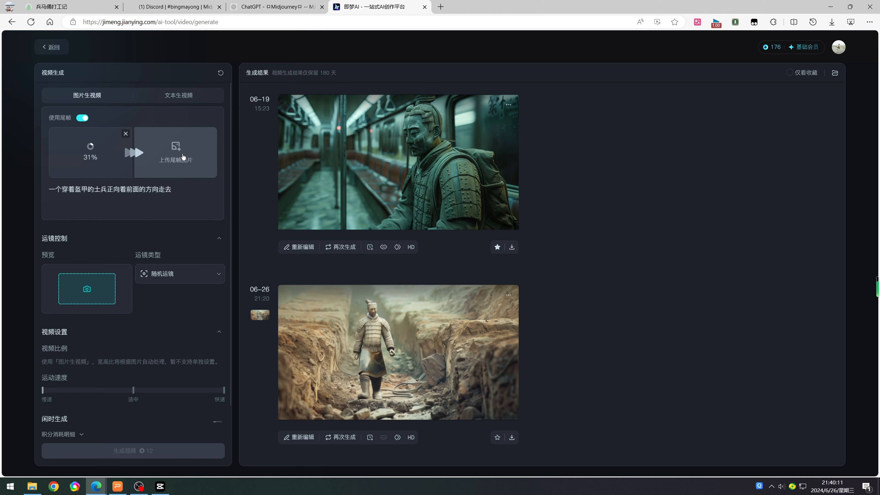
{"action": "left_click", "coordinate": [183, 156]}
{"action": "left_click", "coordinate": [148, 71]}
{"action": "left_click", "coordinate": [340, 235]}
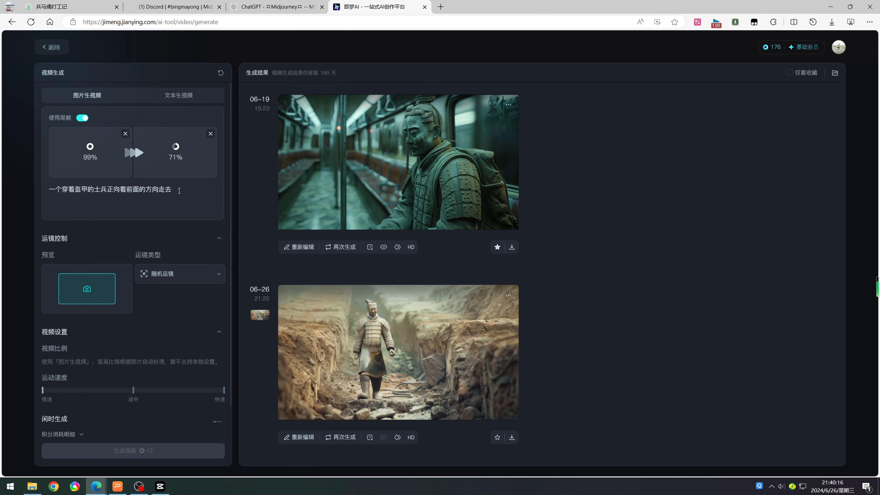
Step: Clear the old prompt, preview the first and last frame images, and generate the video without a prompt
{"action": "left_click_drag", "start_coordinate": [180, 190], "coordinate": [48, 190]}
{"action": "key", "text": "BackSpace"}
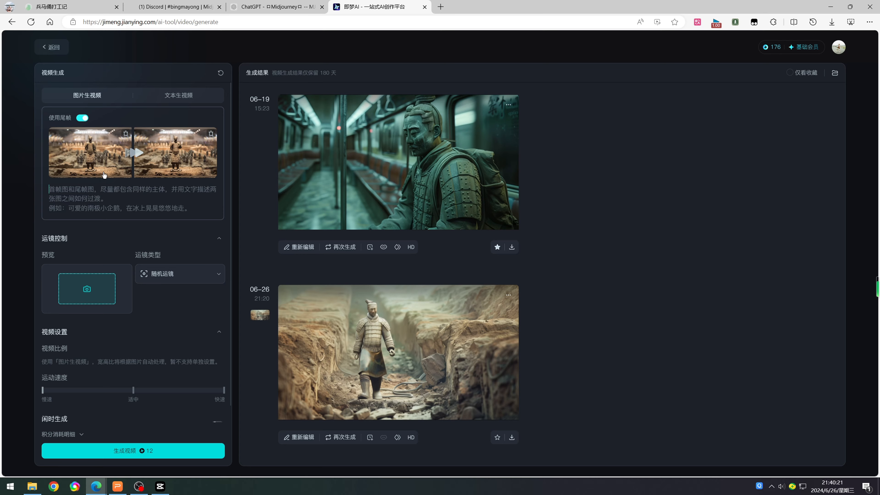
{"action": "left_click", "coordinate": [85, 150]}
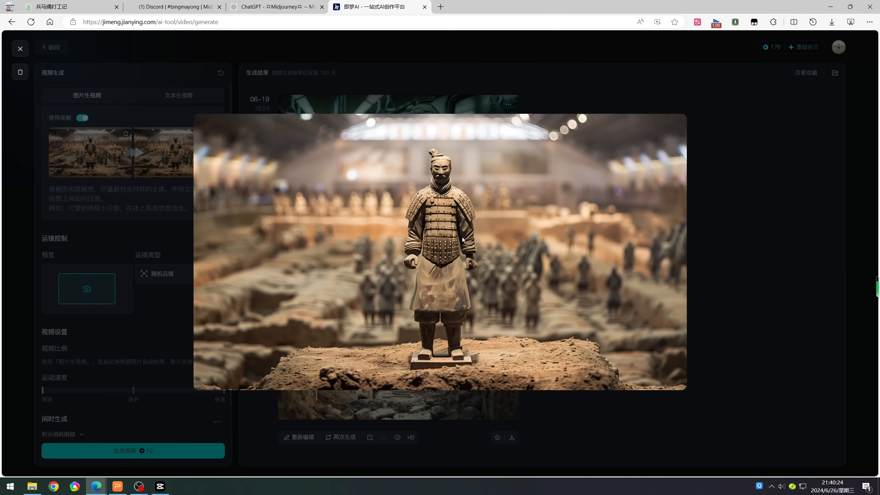
{"action": "left_click", "coordinate": [772, 239]}
{"action": "left_click", "coordinate": [189, 158]}
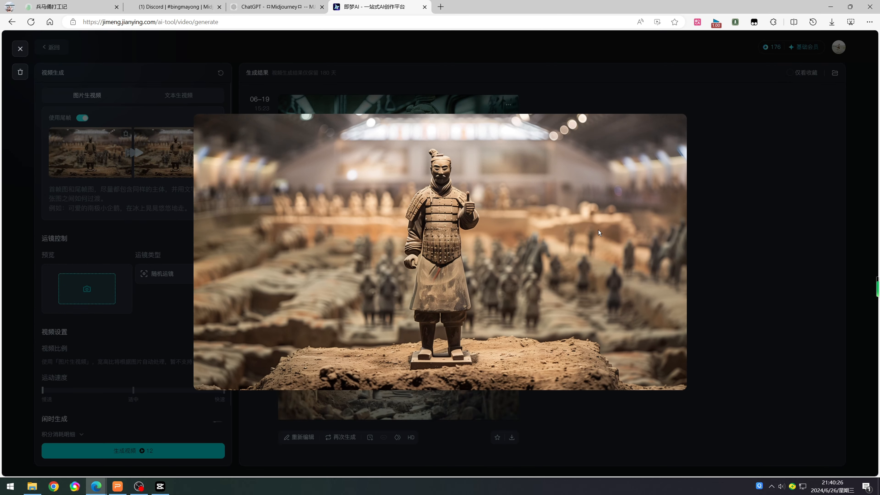
{"action": "left_click", "coordinate": [753, 244]}
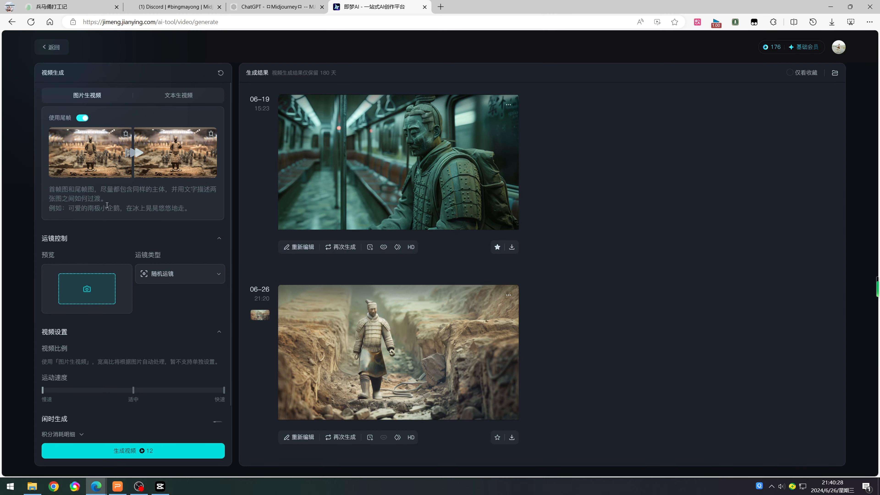
{"action": "left_click", "coordinate": [112, 454]}
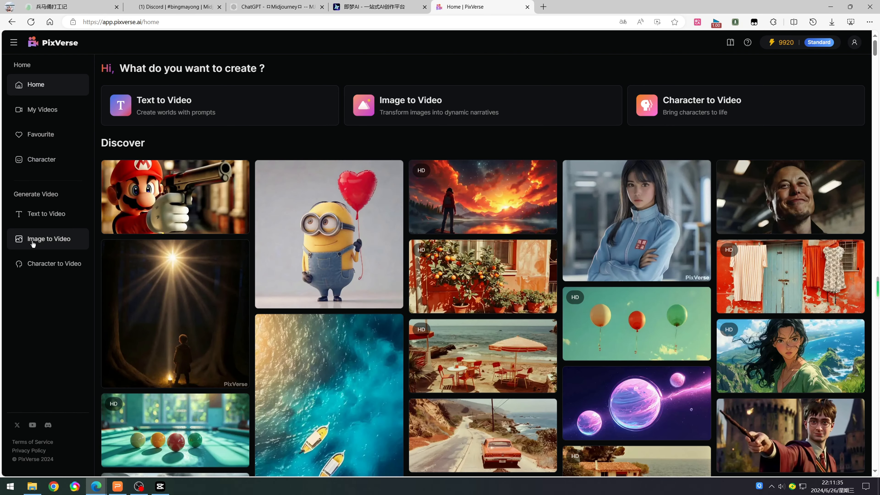
Step: In PixVerse, upload 12.png for Image to Video and open it in the Magic Brush editor
{"action": "left_click", "coordinate": [436, 105]}
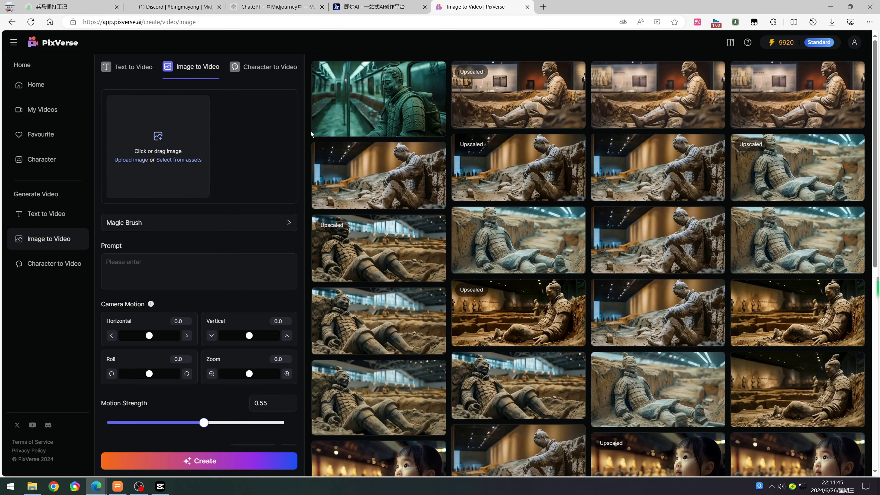
{"action": "left_click", "coordinate": [170, 125]}
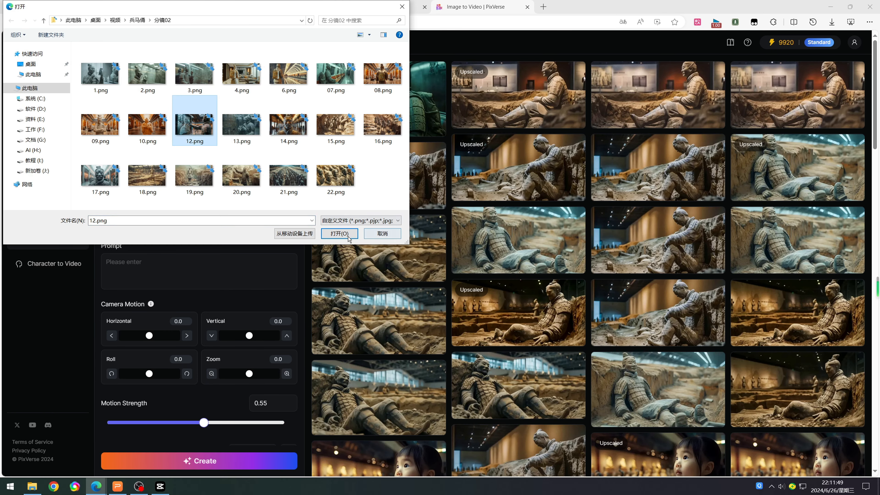
{"action": "double_click", "coordinate": [191, 132]}
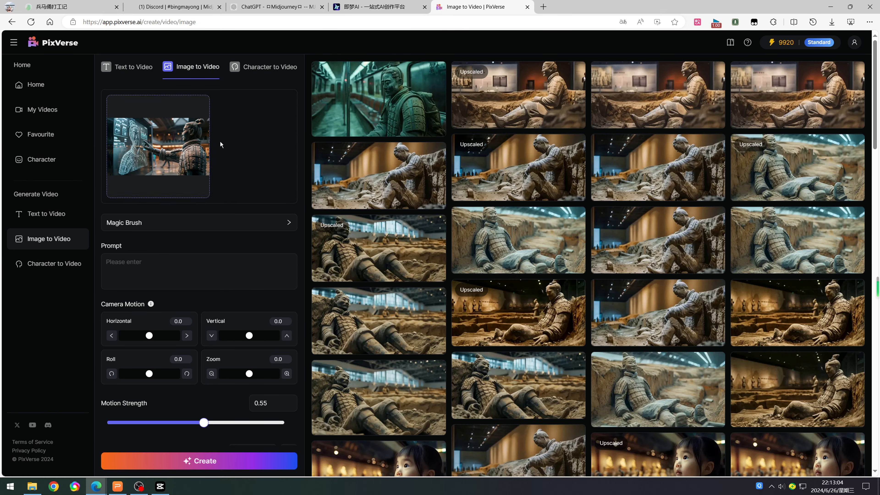
{"action": "left_click", "coordinate": [289, 222]}
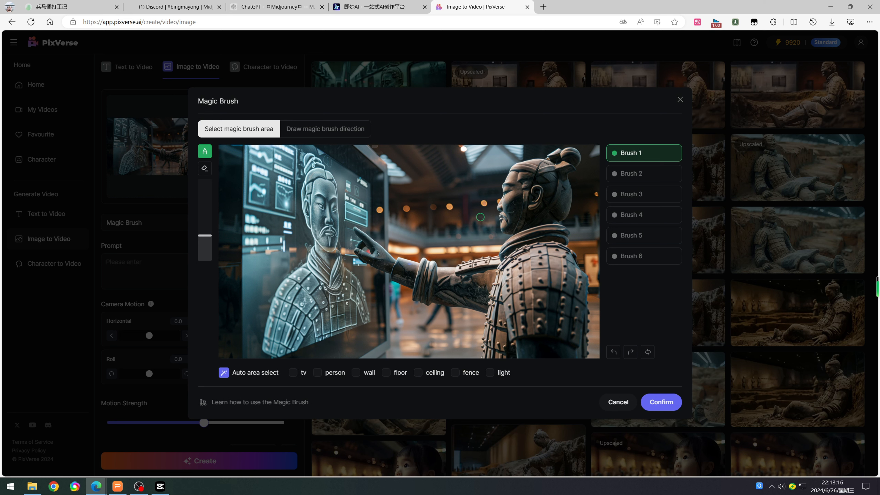
Step: Try the automatic person and tv area selections for Brush 1 and clear them again
{"action": "left_click", "coordinate": [317, 372]}
{"action": "left_click", "coordinate": [292, 372]}
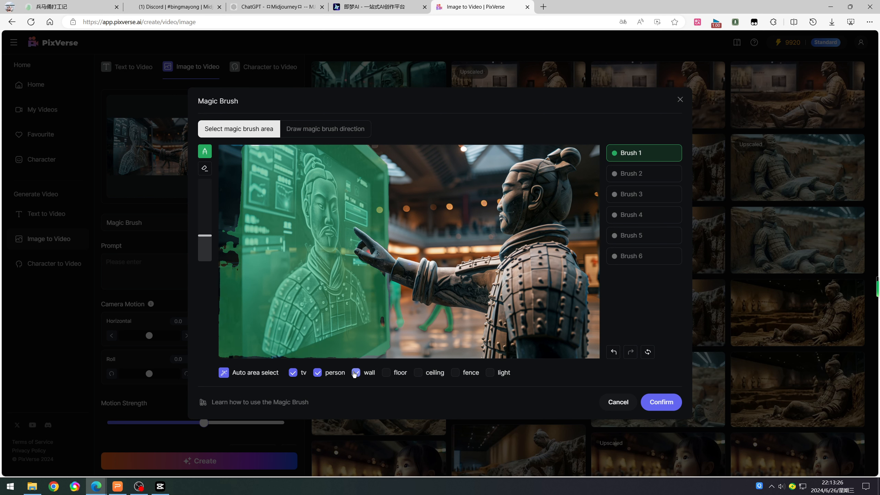
{"action": "left_click", "coordinate": [317, 372]}
{"action": "left_click", "coordinate": [293, 373]}
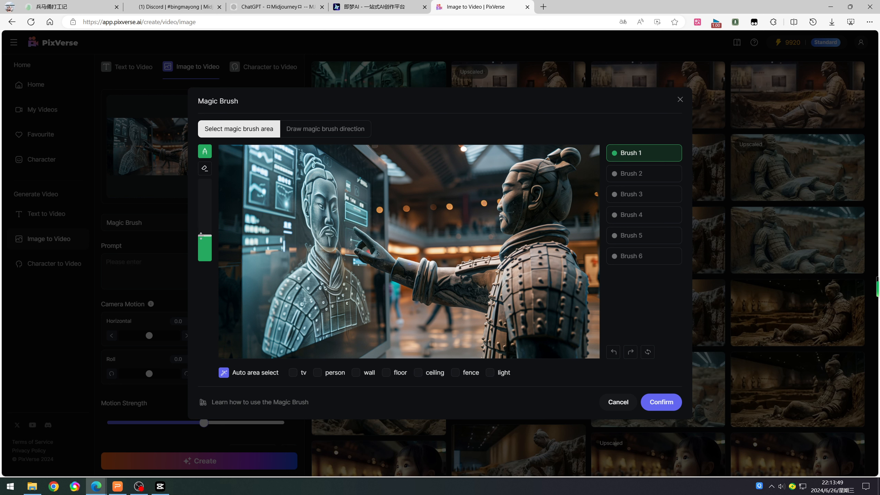
Step: Paint Brush 1 over the statue's pointing hand and whole outstretched arm, using a smaller brush for the outline and a larger one for the inside
{"action": "left_click_drag", "start_coordinate": [204, 235], "coordinate": [205, 244]}
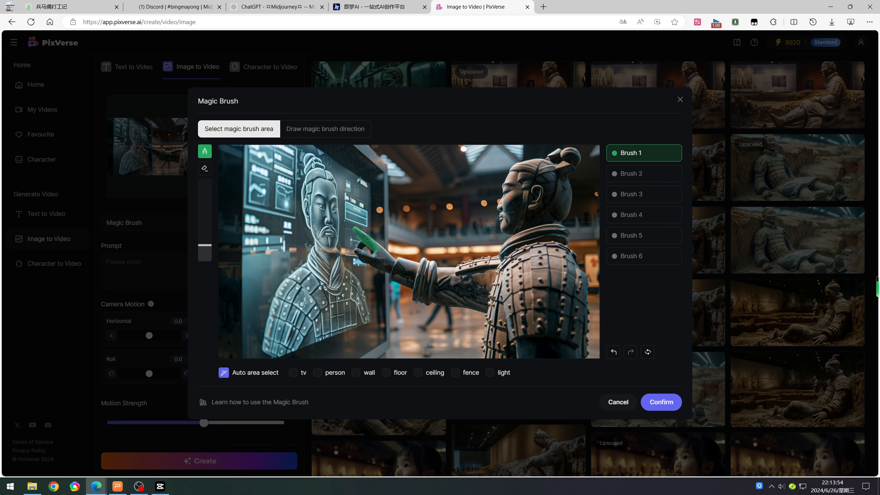
{"action": "left_click_drag", "start_coordinate": [390, 260], "coordinate": [359, 253]}
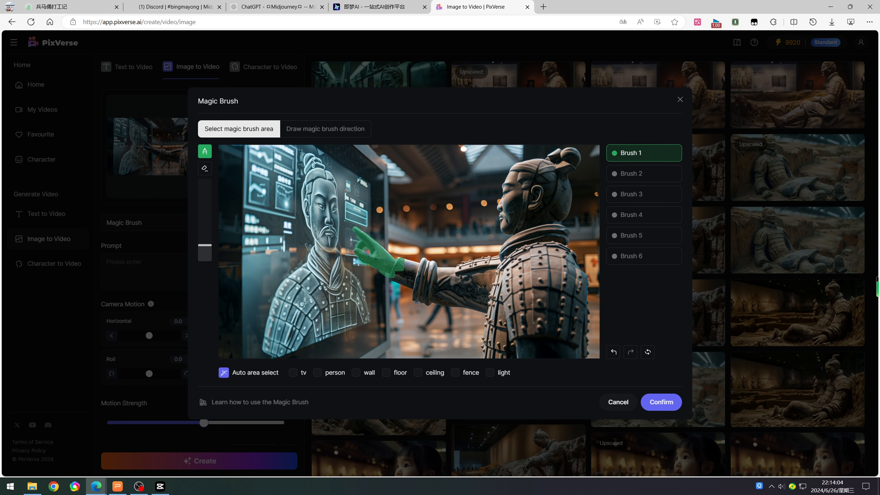
{"action": "mouse_move", "coordinate": [446, 270]}
{"action": "left_mouse_down"}
{"action": "mouse_move", "coordinate": [497, 258]}
{"action": "mouse_move", "coordinate": [485, 310]}
{"action": "mouse_move", "coordinate": [423, 302]}
{"action": "mouse_move", "coordinate": [401, 283]}
{"action": "left_mouse_up"}
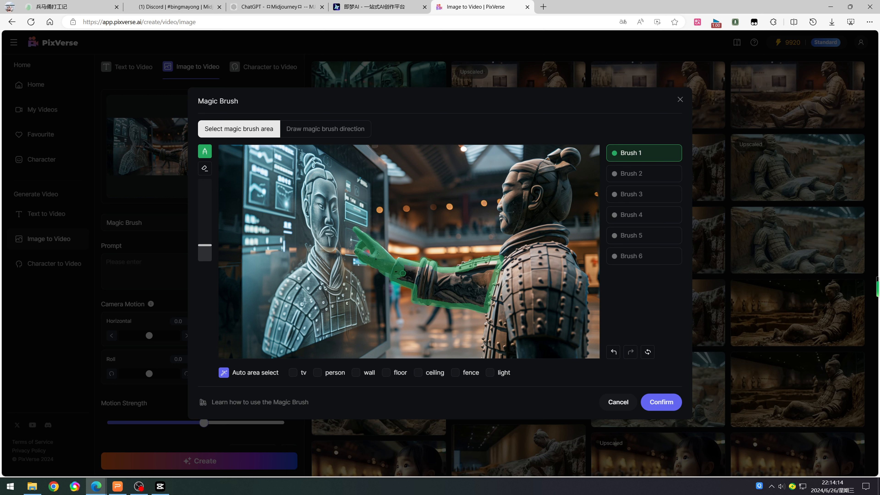
{"action": "left_click_drag", "start_coordinate": [205, 245], "coordinate": [204, 229]}
{"action": "mouse_move", "coordinate": [401, 275]}
{"action": "left_mouse_down"}
{"action": "mouse_move", "coordinate": [439, 279]}
{"action": "mouse_move", "coordinate": [494, 265]}
{"action": "mouse_move", "coordinate": [411, 285]}
{"action": "mouse_move", "coordinate": [460, 298]}
{"action": "mouse_move", "coordinate": [479, 297]}
{"action": "mouse_move", "coordinate": [441, 290]}
{"action": "mouse_move", "coordinate": [481, 303]}
{"action": "left_mouse_up"}
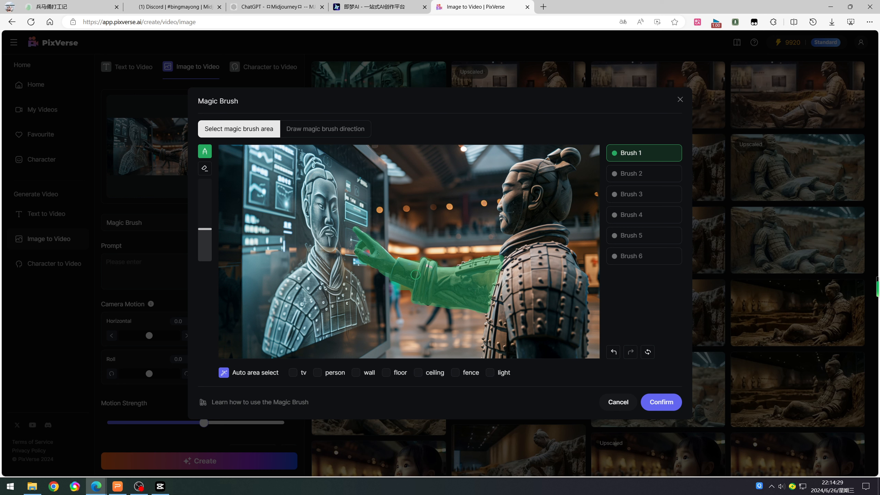
{"action": "left_click", "coordinate": [204, 169]}
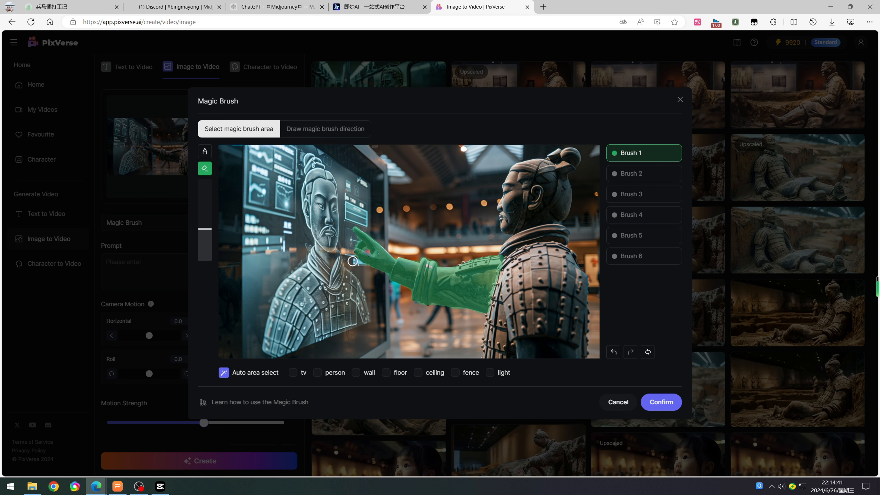
Step: Draw Brush 1's motion direction above the hand, pointing left toward the screen, replacing the first arrow with a longer one
{"action": "left_click", "coordinate": [329, 132]}
{"action": "left_click_drag", "start_coordinate": [434, 216], "coordinate": [394, 213]}
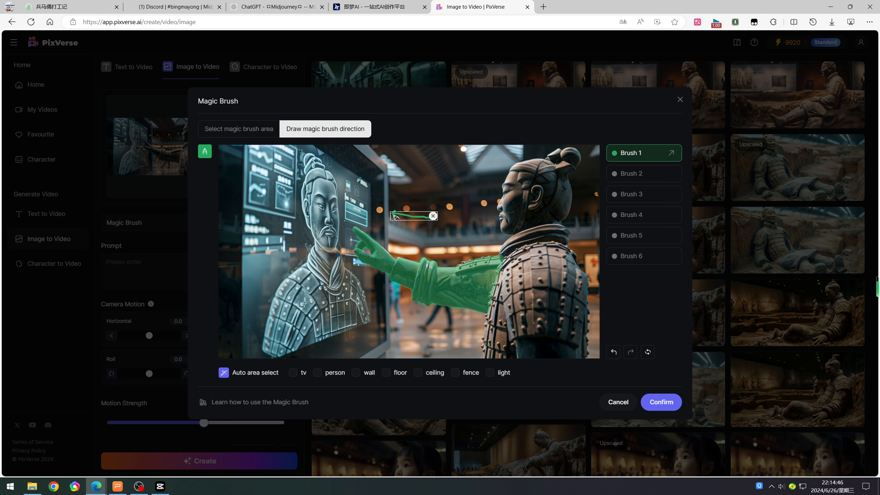
{"action": "left_click", "coordinate": [433, 216]}
{"action": "left_click_drag", "start_coordinate": [423, 225], "coordinate": [370, 217]}
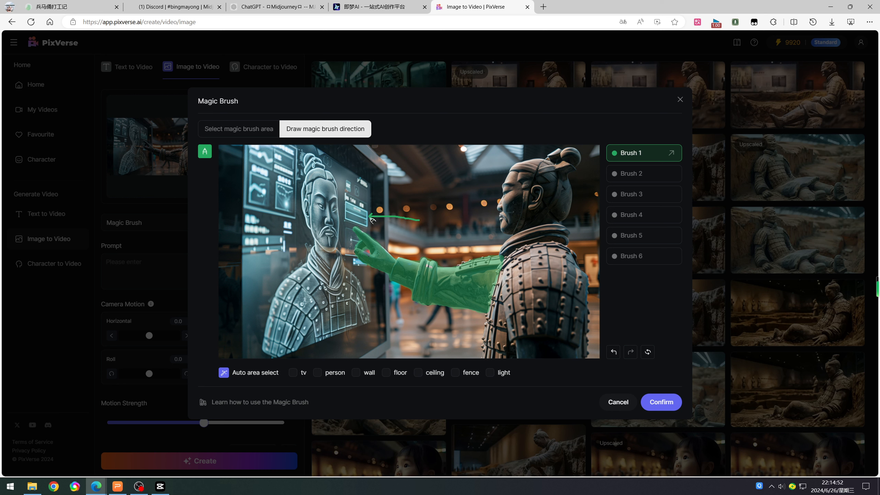
Step: Paint Brush 2 over the pointing statue's head and torso, outlining them first and filling the inside with a larger brush
{"action": "left_click", "coordinate": [644, 173]}
{"action": "mouse_move", "coordinate": [502, 217]}
{"action": "left_mouse_down"}
{"action": "mouse_move", "coordinate": [572, 156]}
{"action": "mouse_move", "coordinate": [509, 234]}
{"action": "mouse_move", "coordinate": [490, 309]}
{"action": "mouse_move", "coordinate": [582, 354]}
{"action": "mouse_move", "coordinate": [559, 208]}
{"action": "left_mouse_up"}
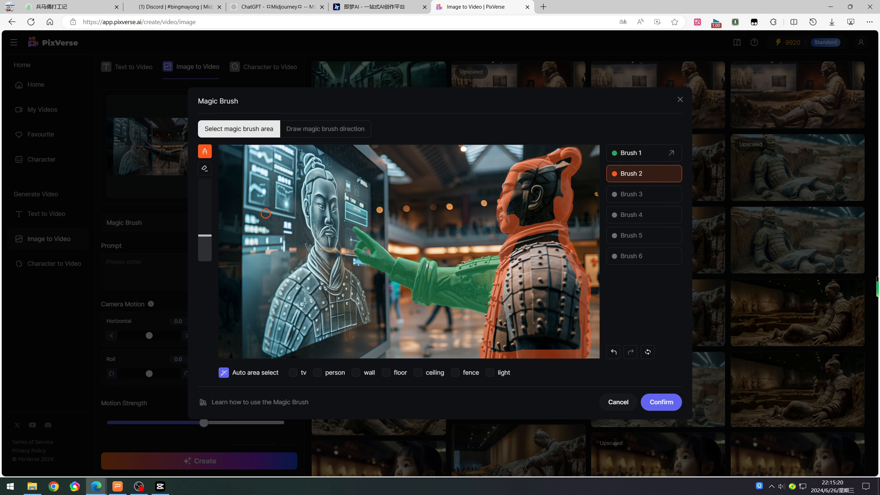
{"action": "left_click_drag", "start_coordinate": [205, 236], "coordinate": [204, 200]}
{"action": "mouse_move", "coordinate": [563, 166]}
{"action": "left_mouse_down"}
{"action": "mouse_move", "coordinate": [555, 192]}
{"action": "mouse_move", "coordinate": [576, 343]}
{"action": "mouse_move", "coordinate": [524, 272]}
{"action": "mouse_move", "coordinate": [533, 258]}
{"action": "mouse_move", "coordinate": [532, 231]}
{"action": "left_mouse_up"}
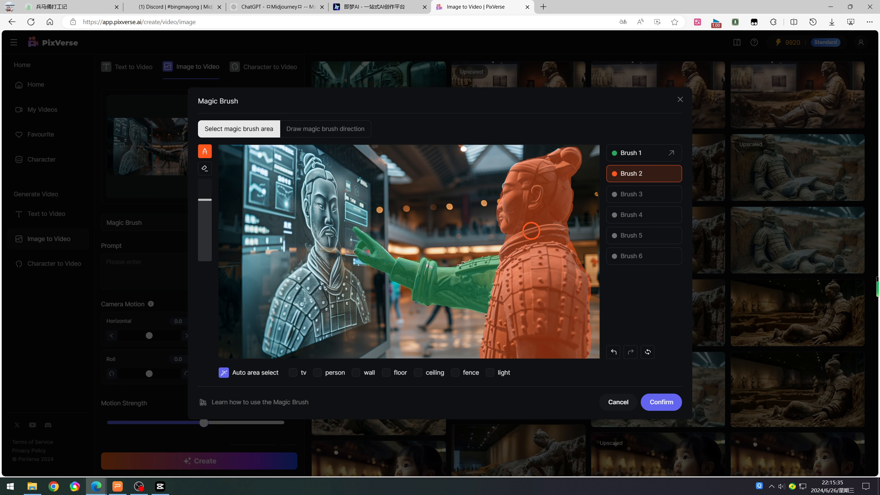
Step: Draw Brush 2's motion arrow pointing left beside the statue's head, confirm the magic brush settings and generate the video
{"action": "left_click_drag", "start_coordinate": [481, 180], "coordinate": [427, 178]}
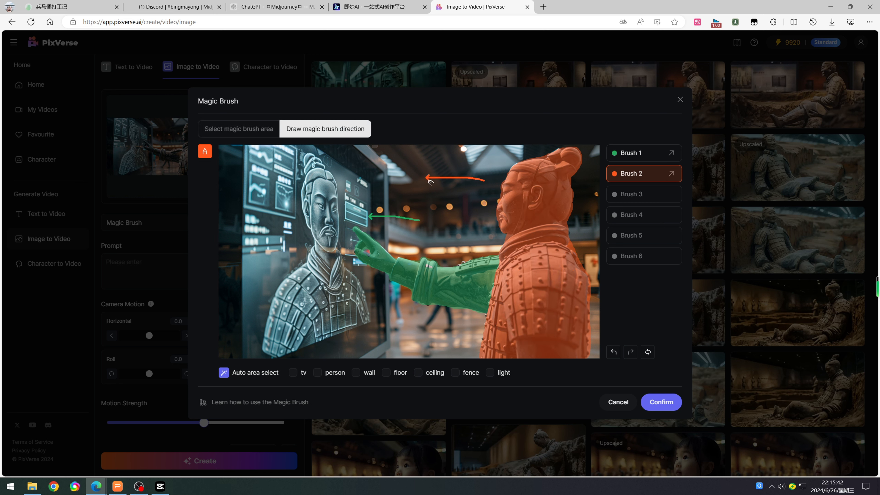
{"action": "left_click", "coordinate": [665, 403]}
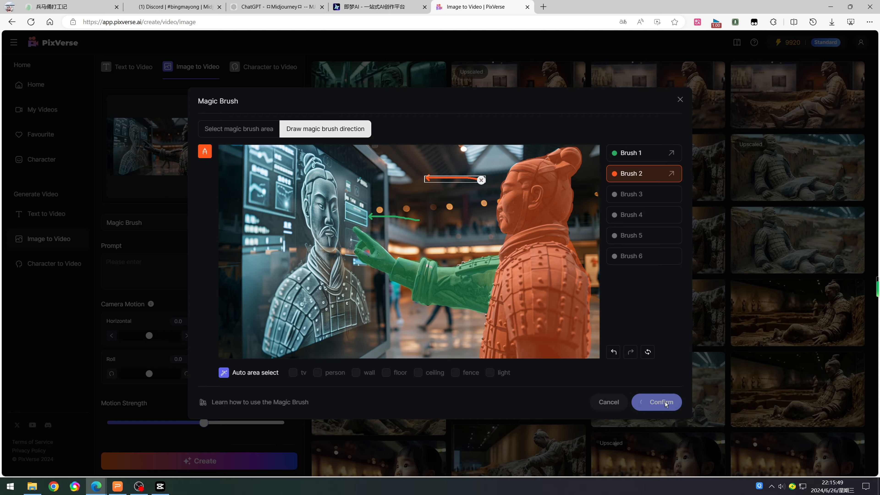
{"action": "scroll", "coordinate": [107, 410], "scroll_direction": "down", "scroll_amount": 3}
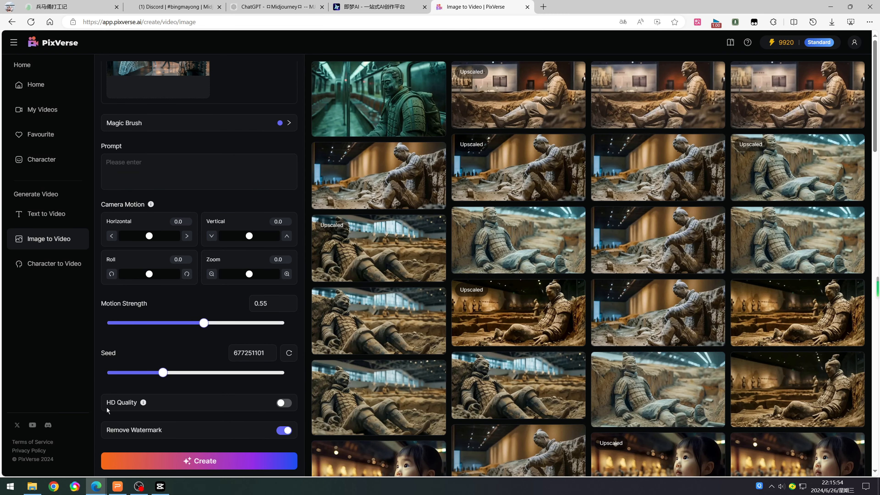
{"action": "left_click", "coordinate": [283, 405]}
{"action": "left_click", "coordinate": [205, 461]}
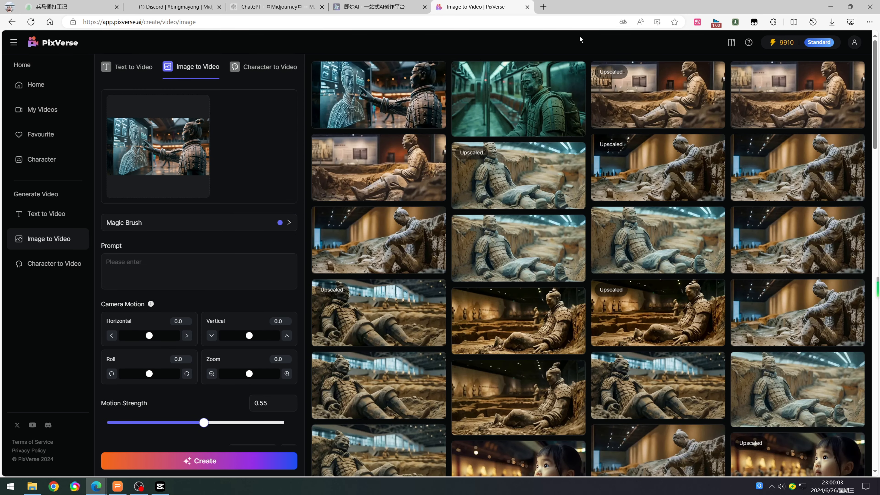
Step: Upscale the newly generated clip of the statue pointing at the screen and return to the video gallery
{"action": "left_click", "coordinate": [397, 95]}
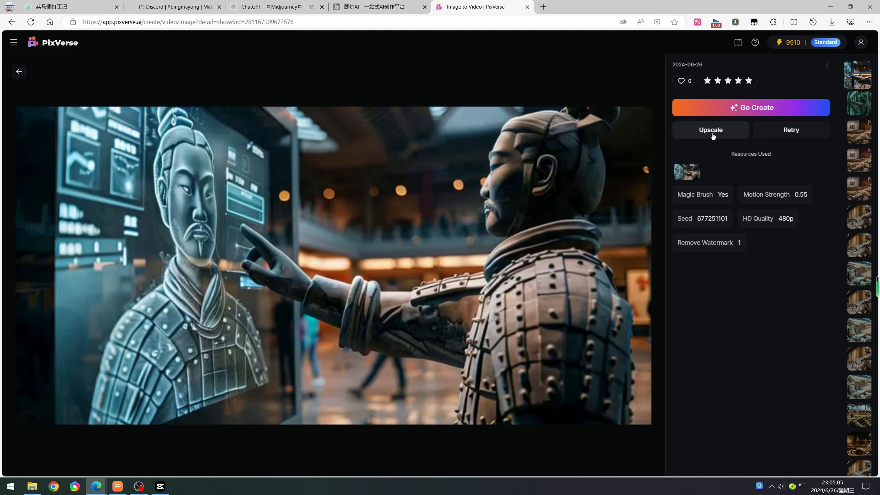
{"action": "left_click", "coordinate": [714, 134]}
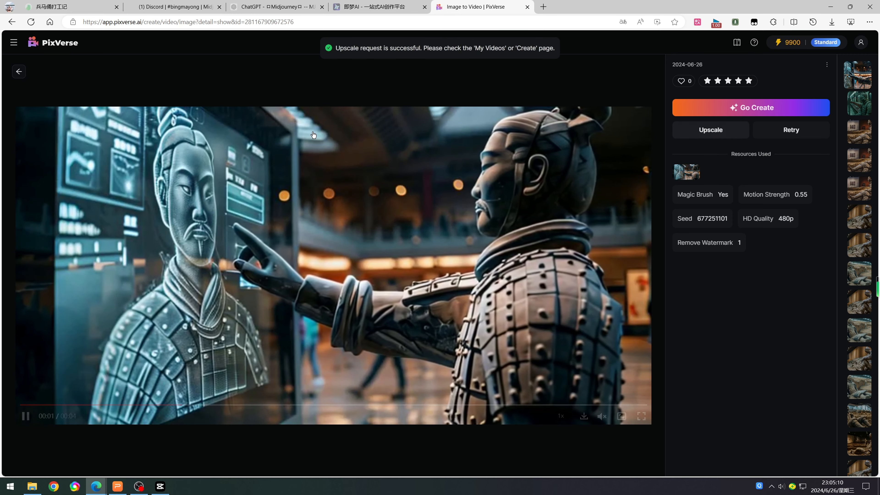
{"action": "left_click", "coordinate": [15, 71]}
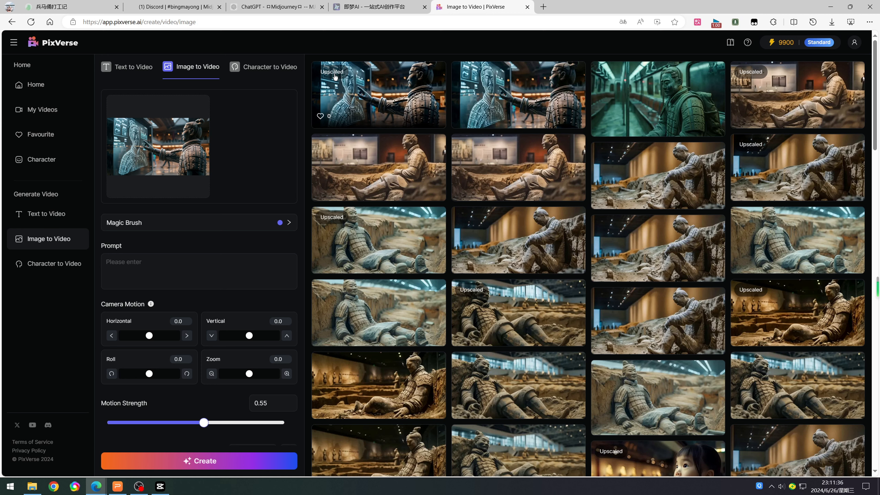
Step: Open the upscaled clip of the pointing statue and save it to disk
{"action": "left_click", "coordinate": [404, 99]}
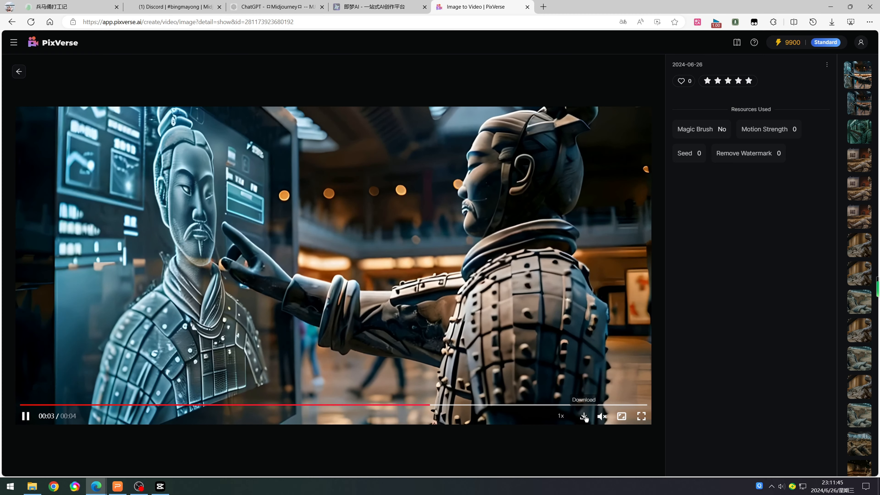
{"action": "left_click", "coordinate": [584, 417]}
{"action": "left_click", "coordinate": [778, 65]}
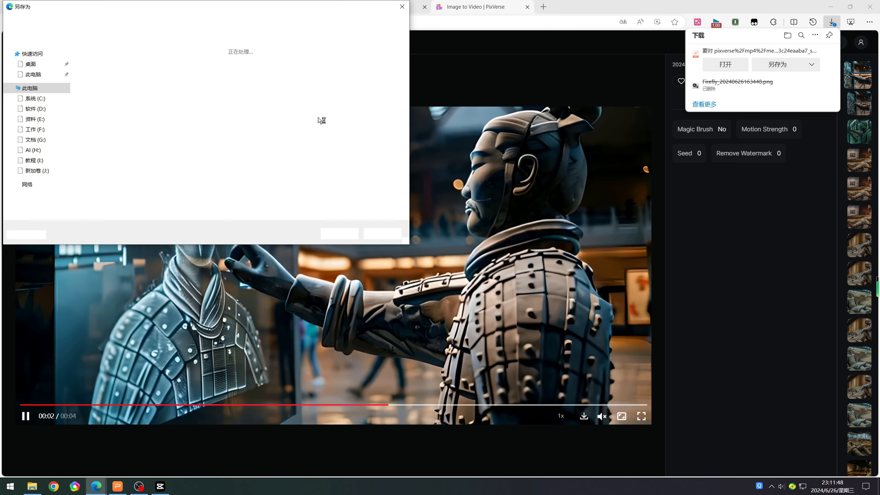
{"action": "left_click", "coordinate": [340, 233]}
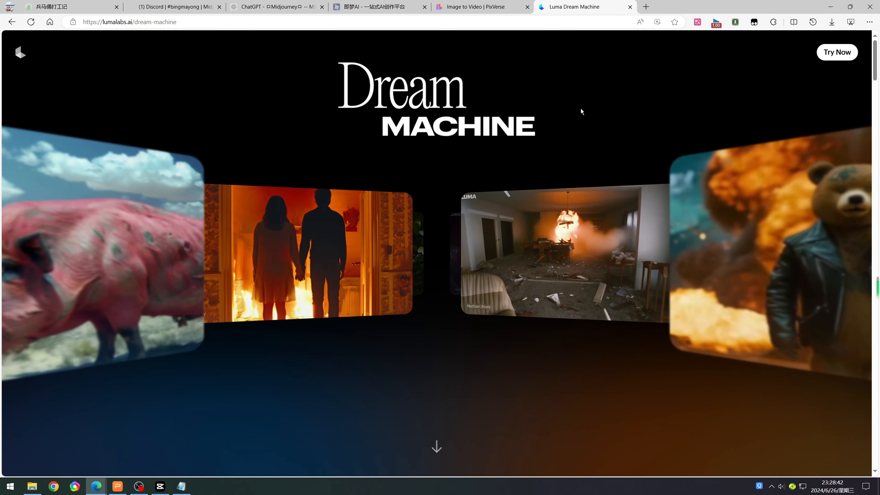
Step: Open the Luma Dream Machine creations page and preview the earlier terracotta warrior, backpack and little girl videos
{"action": "left_click", "coordinate": [840, 52]}
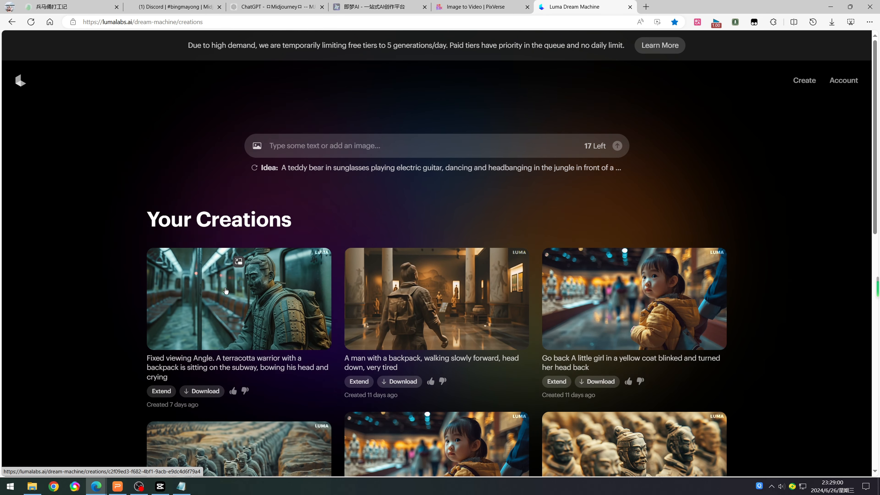
{"action": "mouse_move", "coordinate": [456, 294]}
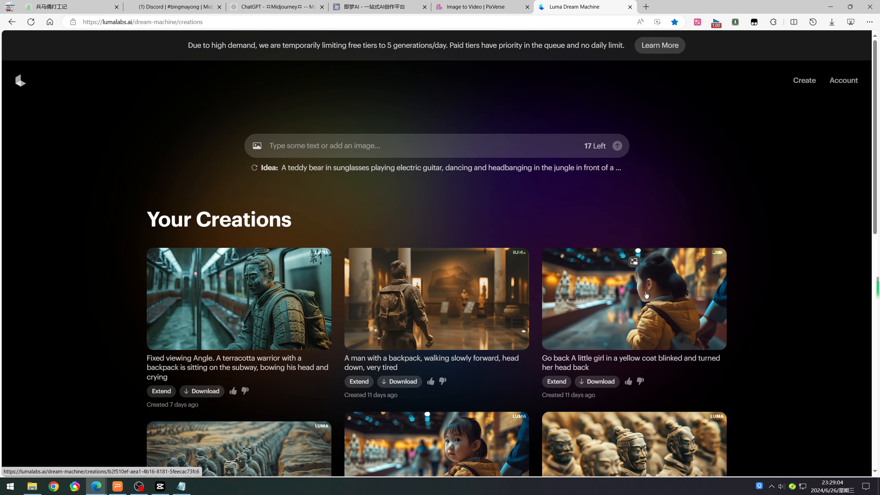
{"action": "scroll", "coordinate": [652, 387], "scroll_direction": "down", "scroll_amount": 3}
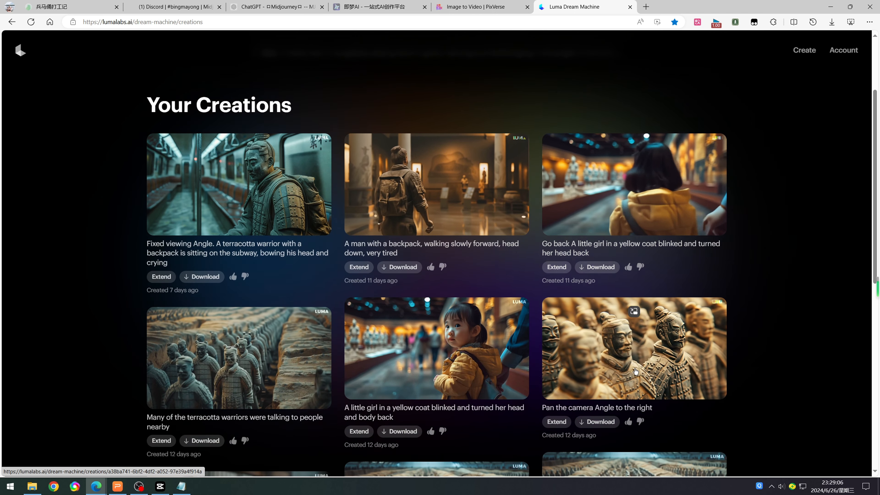
{"action": "mouse_move", "coordinate": [209, 325]}
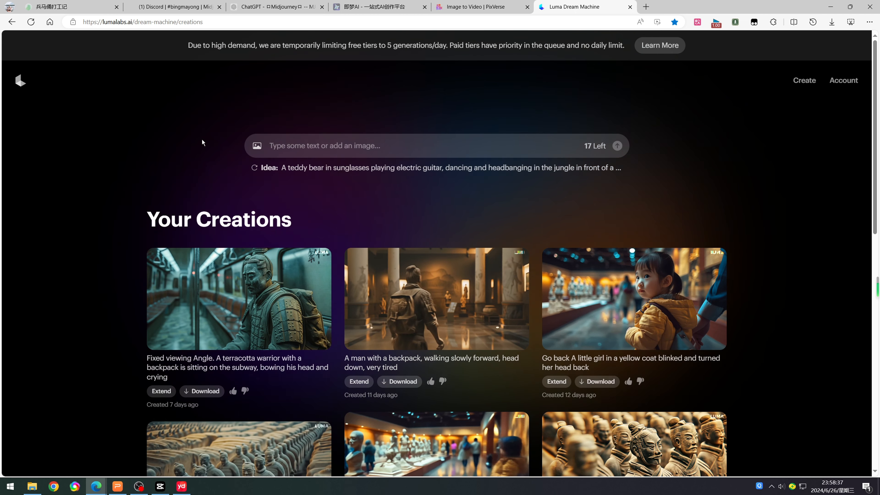
Step: Add 05.png from the 分镜03 folder and generate a video with the prompt "High Angle Shot,Terracotta Warriors Museum"
{"action": "left_click", "coordinate": [257, 146]}
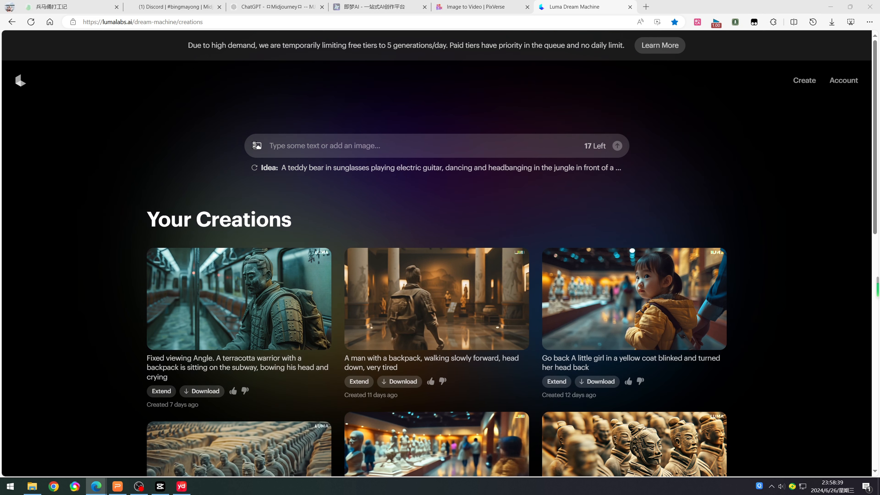
{"action": "left_click", "coordinate": [286, 81]}
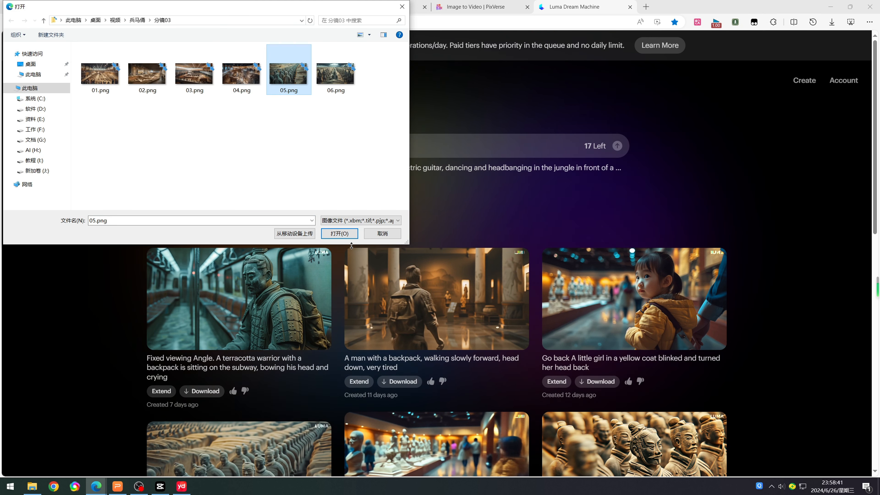
{"action": "left_click", "coordinate": [346, 235]}
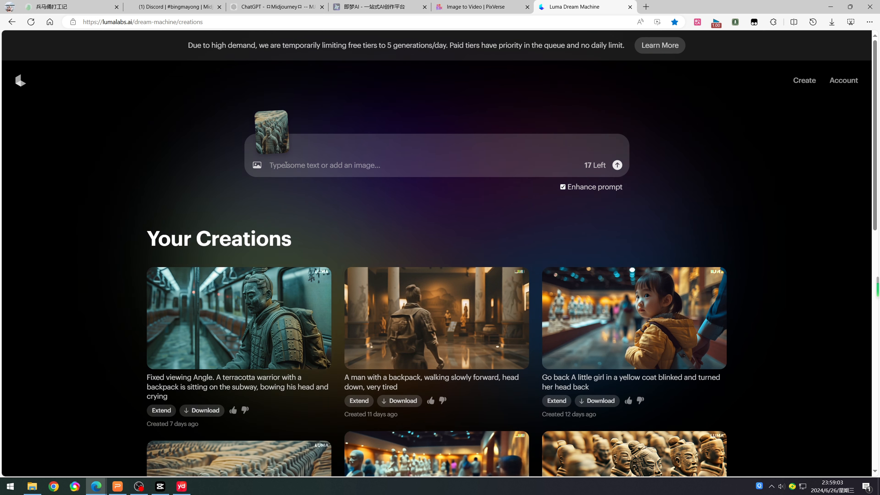
{"action": "type", "text": "High Angle Shot,Terracotta Warriors Museum"}
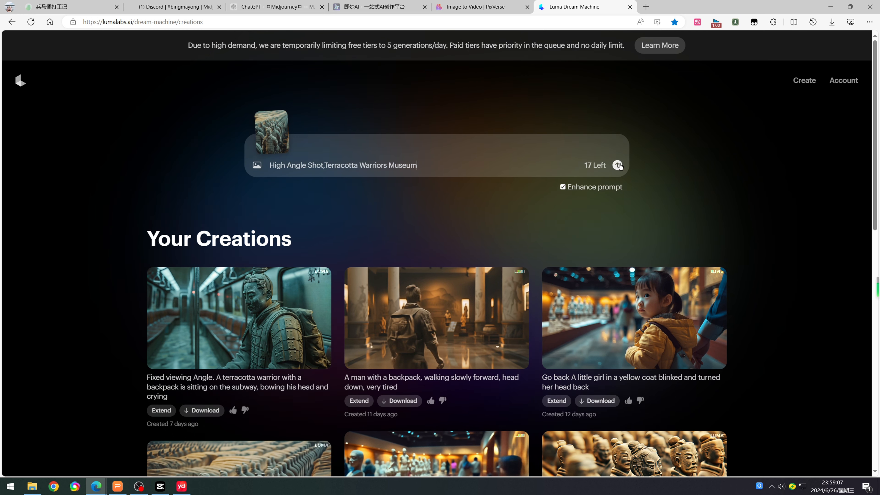
{"action": "left_click", "coordinate": [618, 165]}
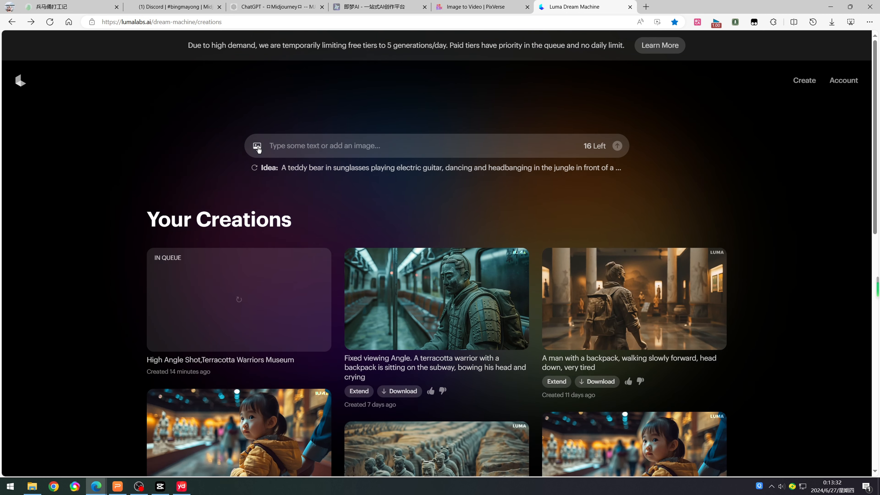
Step: Add 08.png, the warrior with a backpack, from the 分镜02 folder as the source image
{"action": "left_click", "coordinate": [257, 145]}
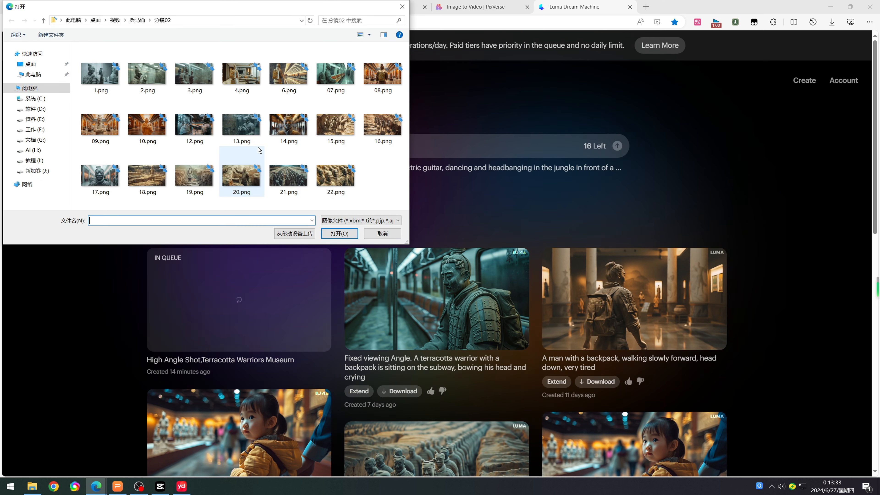
{"action": "left_click", "coordinate": [381, 74]}
{"action": "left_click", "coordinate": [345, 235]}
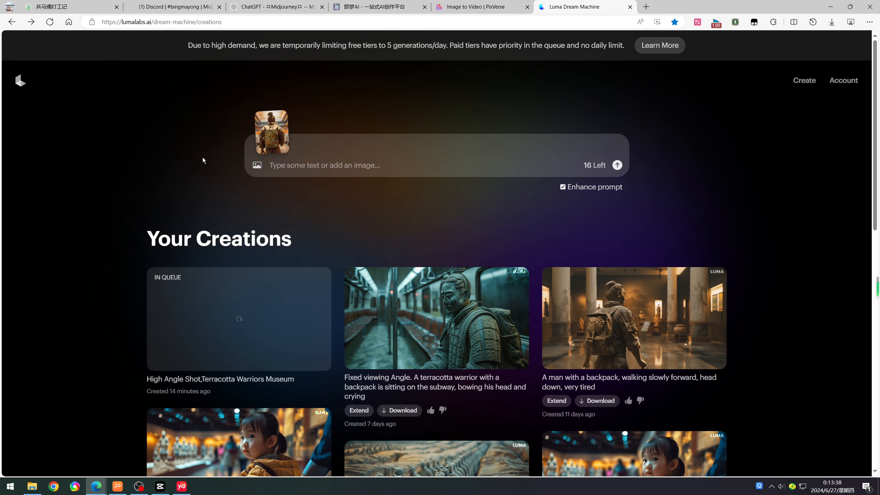
{"action": "mouse_move", "coordinate": [273, 141]}
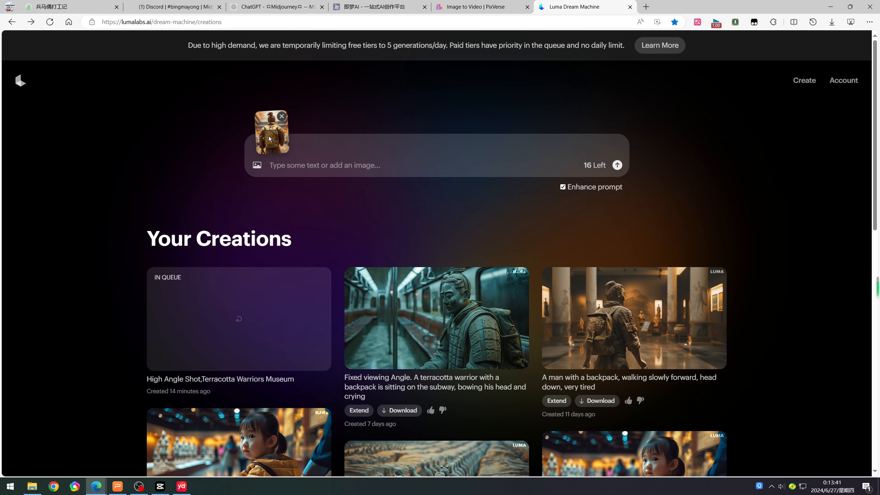
Step: Generate a video of the backpack warrior with the prompt "Tracking Shot，A man with a backpack is walking forward"
{"action": "left_click", "coordinate": [282, 170]}
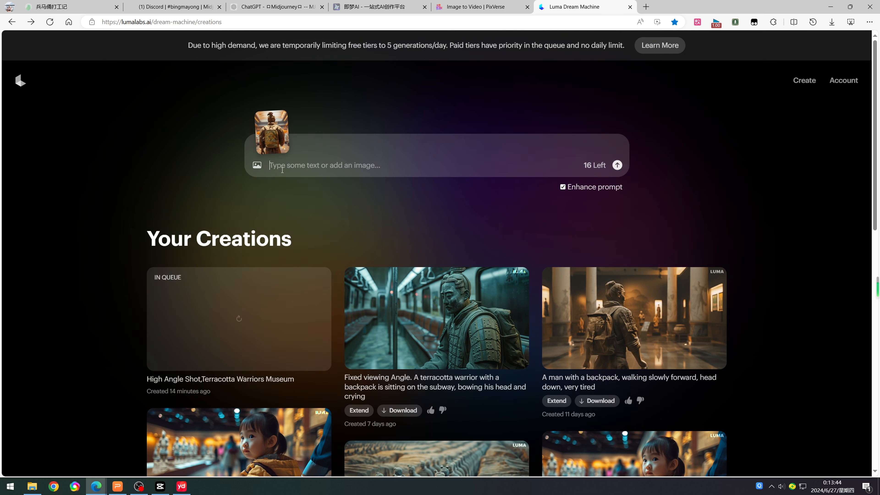
{"action": "type", "text": "Tracking Shot，A man with a backpack is walking forward"}
{"action": "left_click_drag", "start_coordinate": [322, 166], "coordinate": [255, 165]}
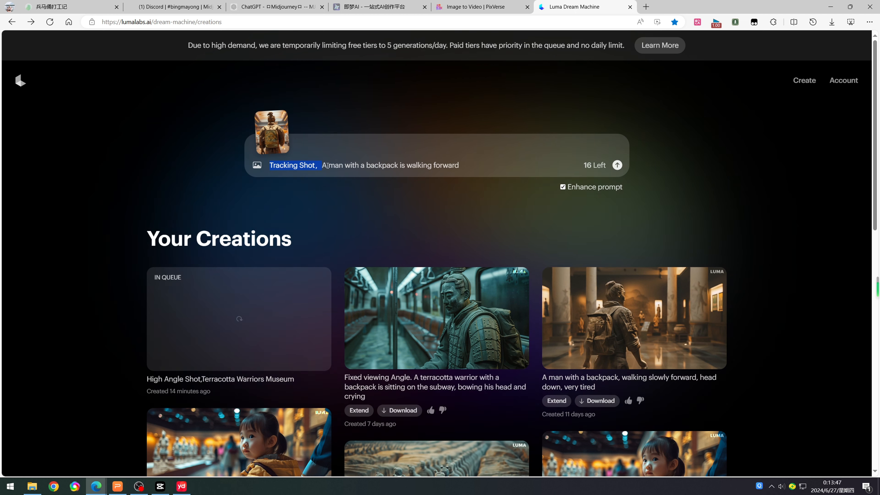
{"action": "left_click_drag", "start_coordinate": [328, 165], "coordinate": [445, 165]}
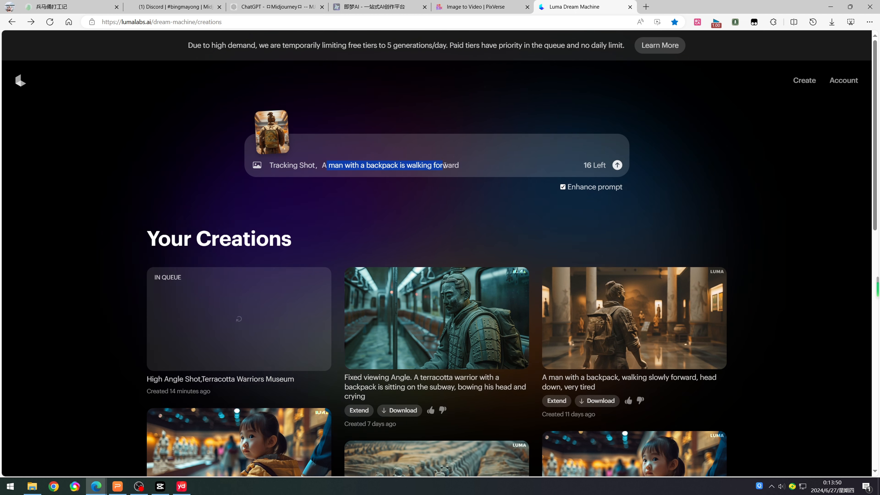
{"action": "left_click", "coordinate": [463, 165]}
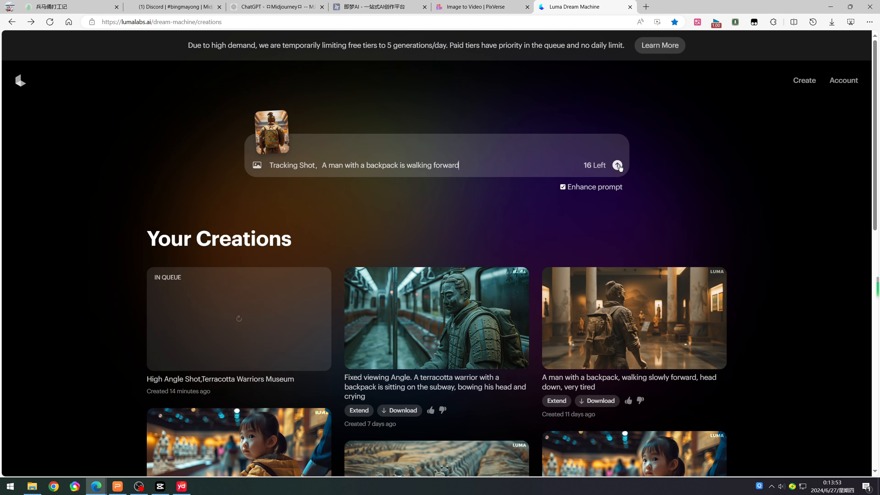
{"action": "left_click", "coordinate": [618, 165]}
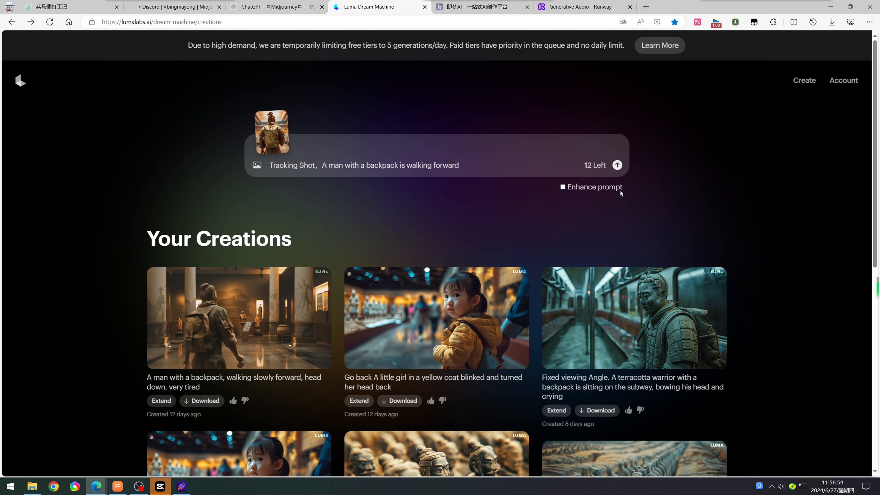
Step: Generate the backpack tracking shot again with Enhance prompt off and save the finished clip to disk
{"action": "left_click", "coordinate": [618, 165]}
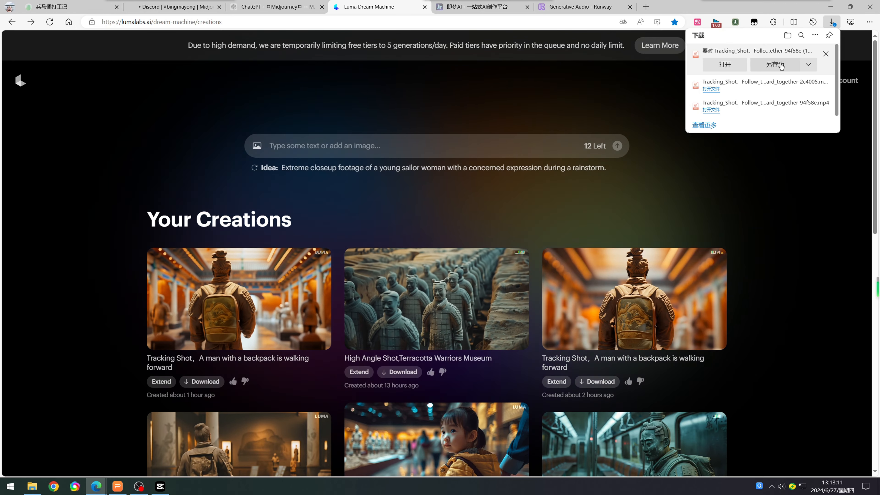
{"action": "left_click", "coordinate": [775, 64]}
{"action": "key", "text": "Return"}
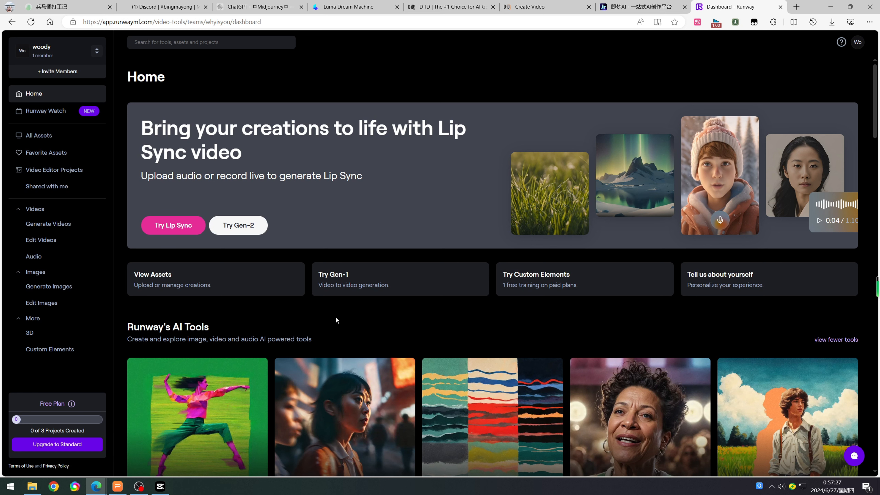
Step: Open Runway's Lip Sync tool and filter its voice list to American voices
{"action": "left_click", "coordinate": [172, 226]}
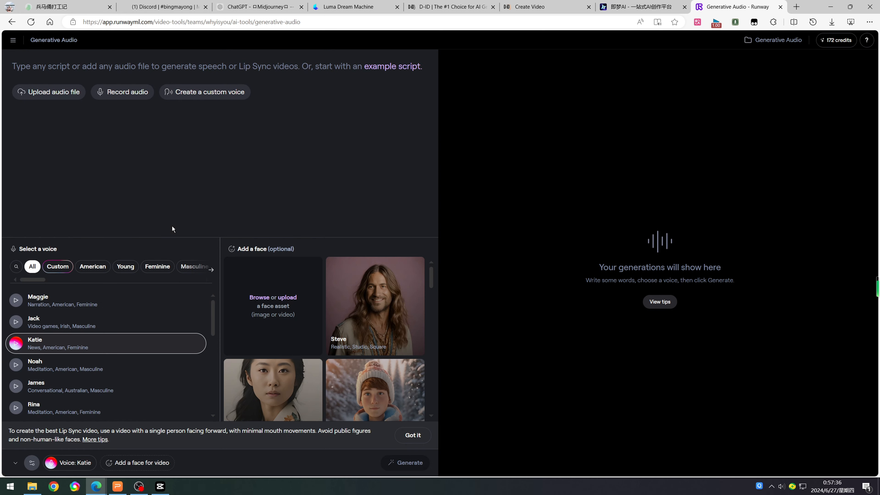
{"action": "left_click", "coordinate": [39, 67]}
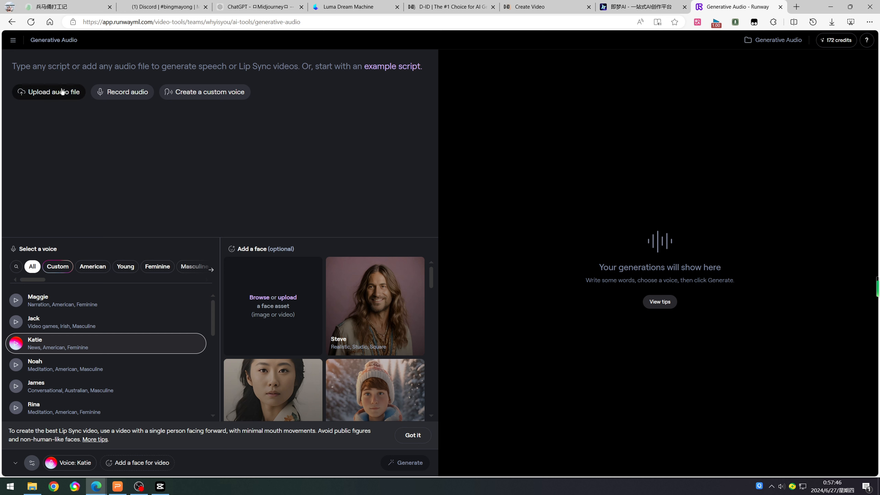
{"action": "left_click", "coordinate": [92, 266]}
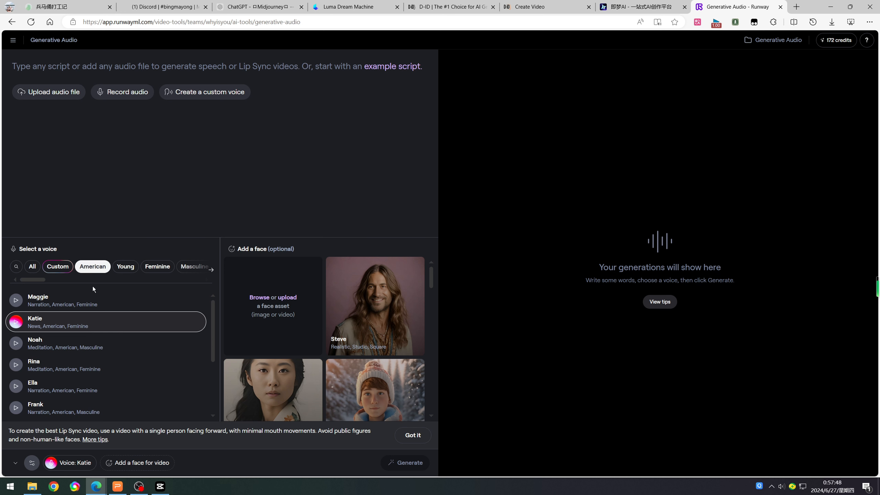
Step: Preview the Noah voice, compare the Young, Feminine and American voice filters, and browse the preset faces
{"action": "left_click", "coordinate": [16, 343]}
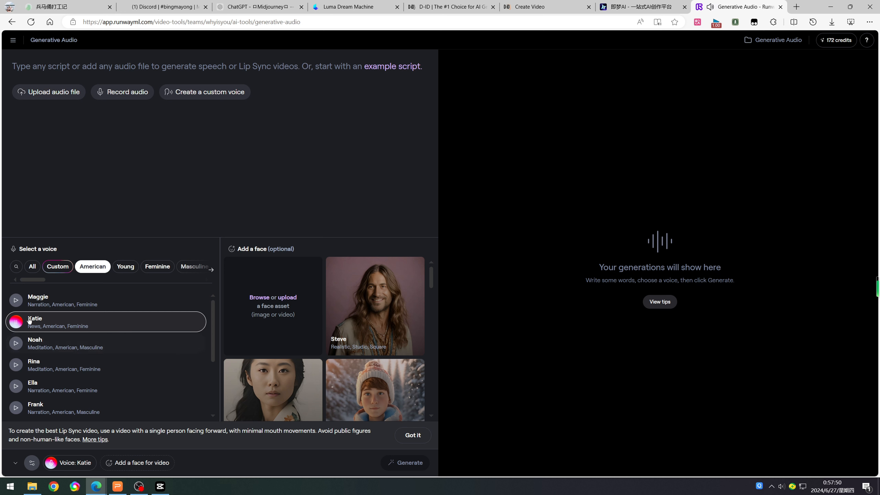
{"action": "left_click", "coordinate": [125, 267]}
{"action": "left_click", "coordinate": [161, 267]}
{"action": "left_click", "coordinate": [92, 266]}
{"action": "scroll", "coordinate": [349, 314], "scroll_direction": "down", "scroll_amount": 10}
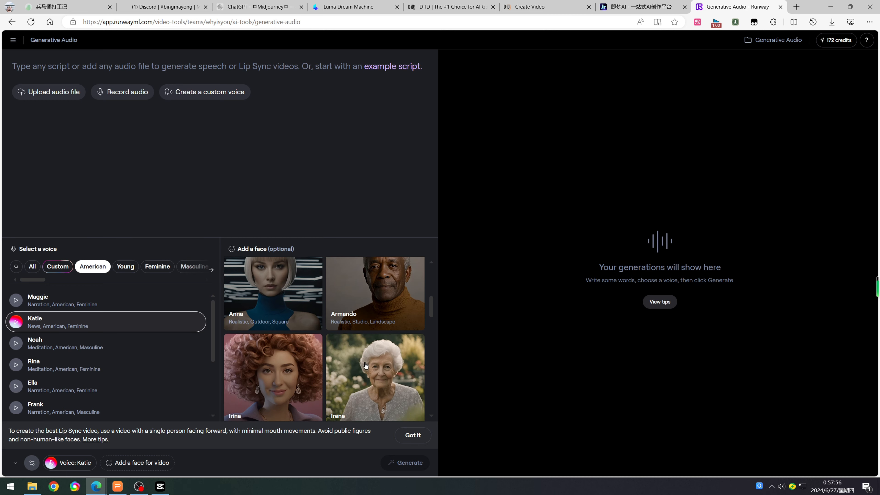
{"action": "scroll", "coordinate": [366, 366], "scroll_direction": "up", "scroll_amount": 10}
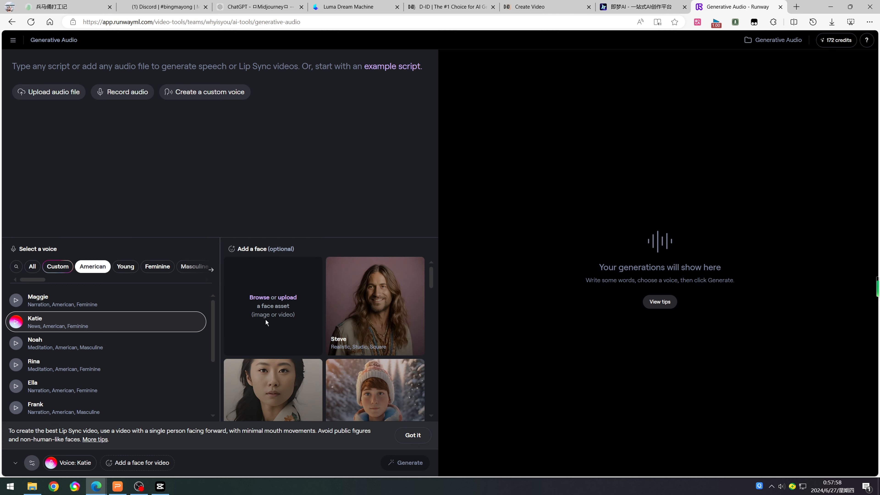
Step: Add the terracotta warrior image 09.png as the face asset for the lip-sync video
{"action": "scroll", "coordinate": [376, 318], "scroll_direction": "down", "scroll_amount": 3}
{"action": "scroll", "coordinate": [300, 309], "scroll_direction": "up", "scroll_amount": 3}
{"action": "left_click", "coordinate": [292, 301]}
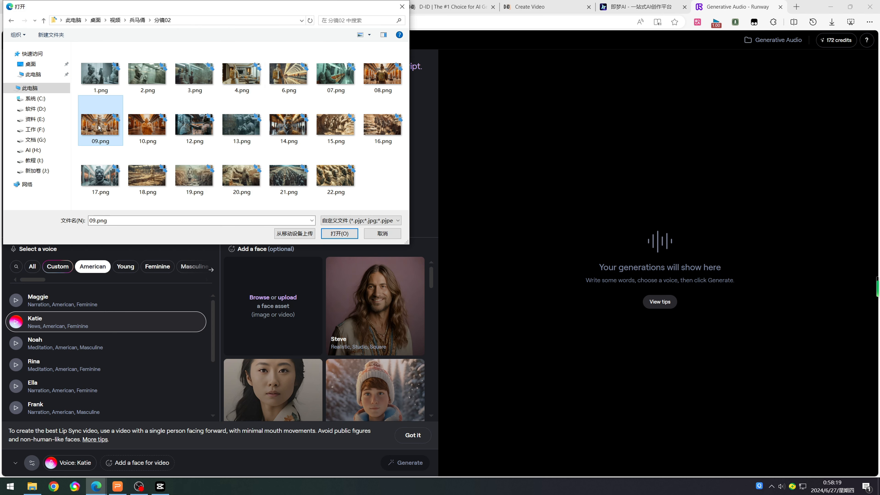
{"action": "left_click", "coordinate": [339, 234]}
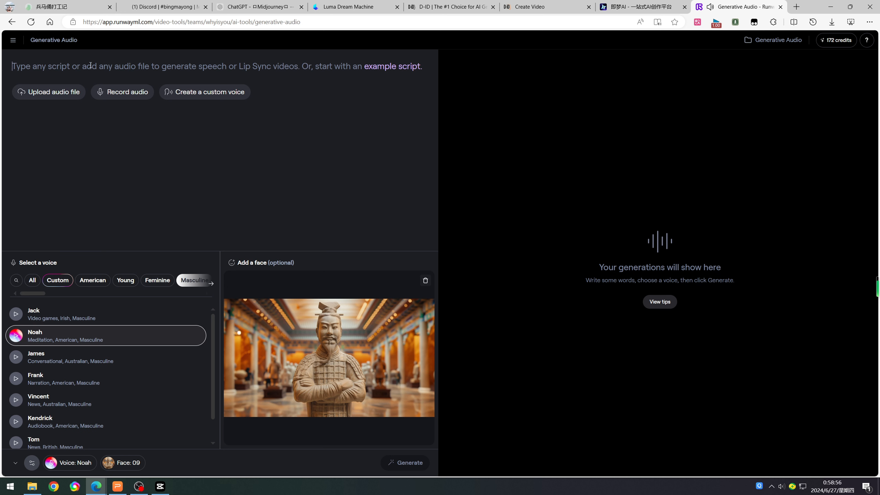
Step: Enter the lip-sync script "关关难过关关过，事事难成事事成" for the warrior face
{"action": "left_click", "coordinate": [90, 65]}
{"action": "type", "text": "guan"}
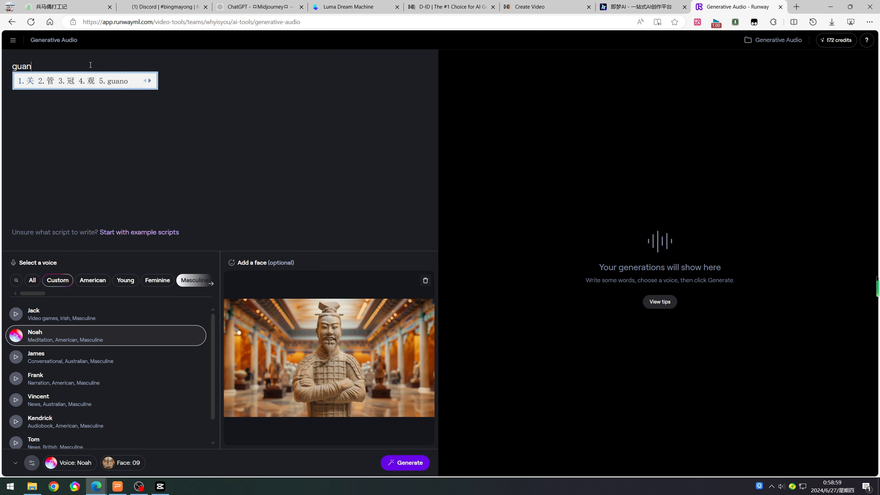
{"action": "type", "text": "guannanguo guanguanguopai"}
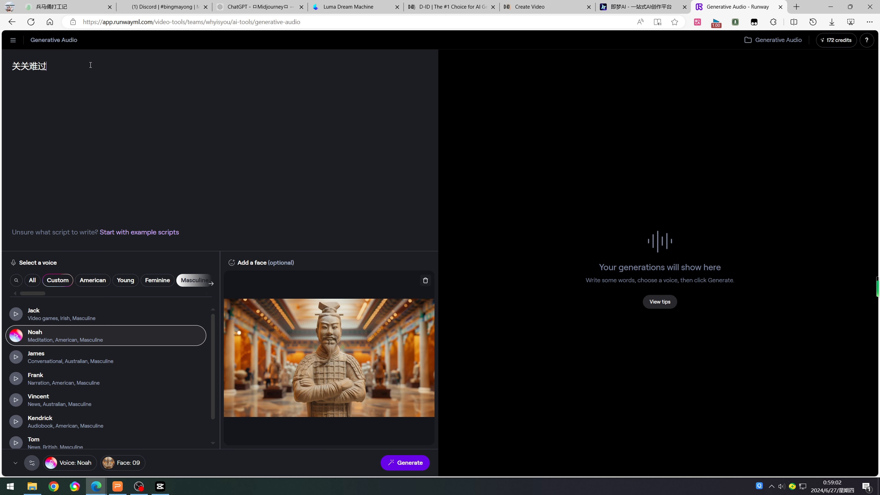
{"action": "key", "text": "BackSpace"}
{"action": "type", "text": ",shishinancheng"}
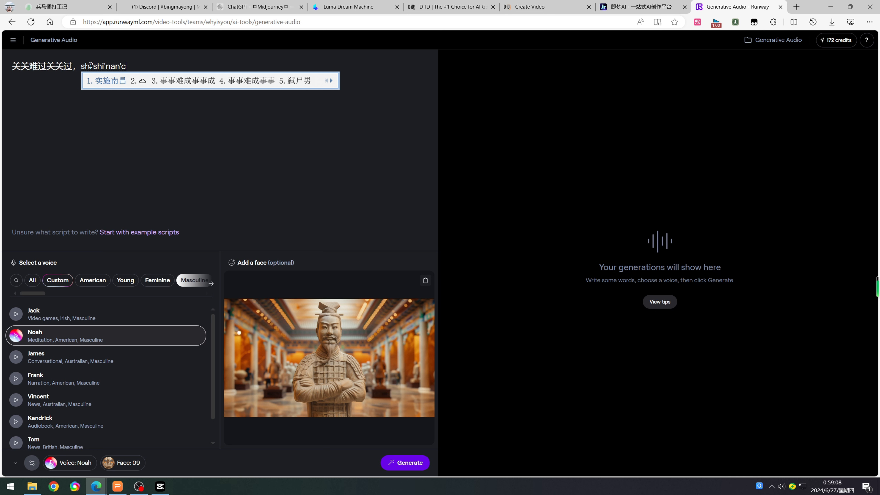
{"action": "type", "text": "3"}
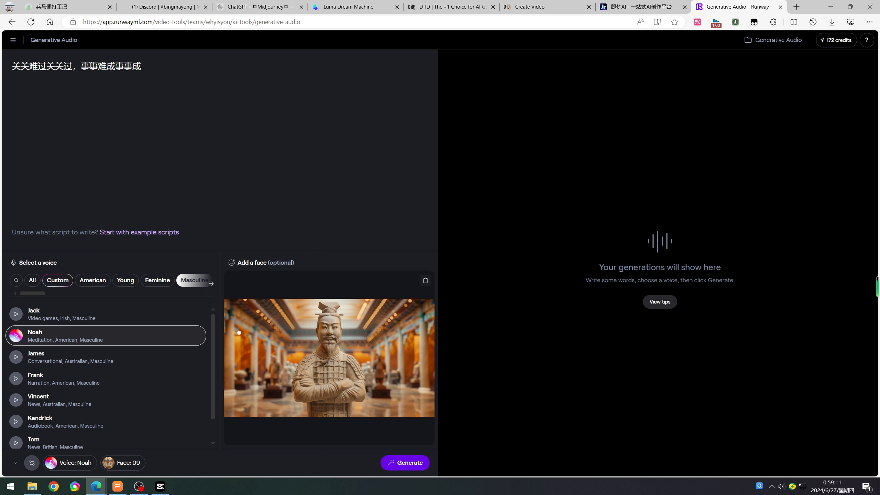
Step: Generate the lip-sync video with the Noah voice, play it back and download the clip
{"action": "left_click", "coordinate": [406, 463]}
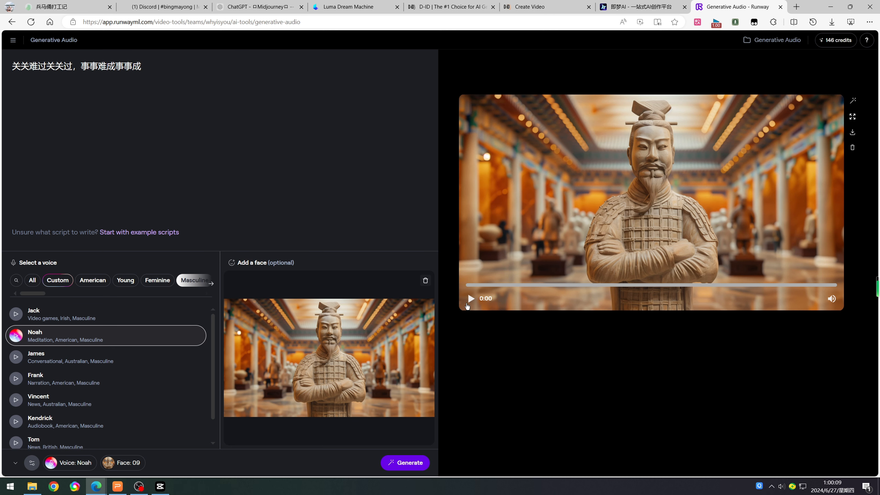
{"action": "left_click", "coordinate": [470, 299]}
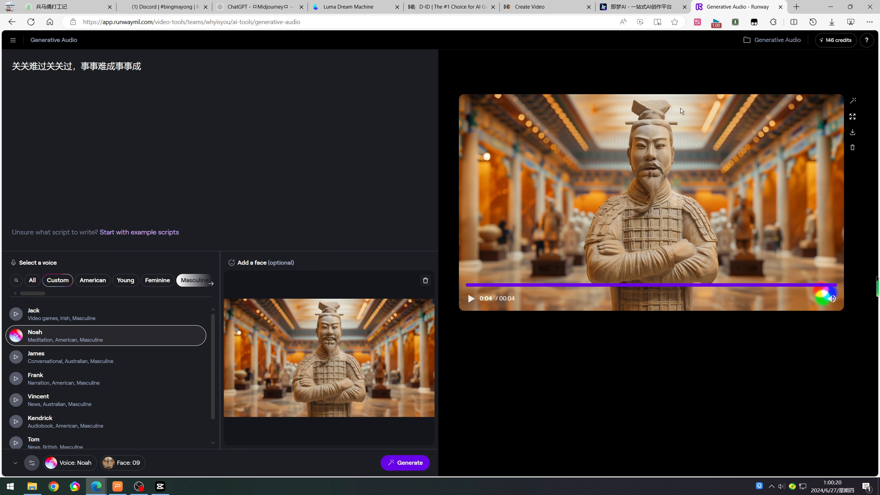
{"action": "left_click", "coordinate": [853, 134]}
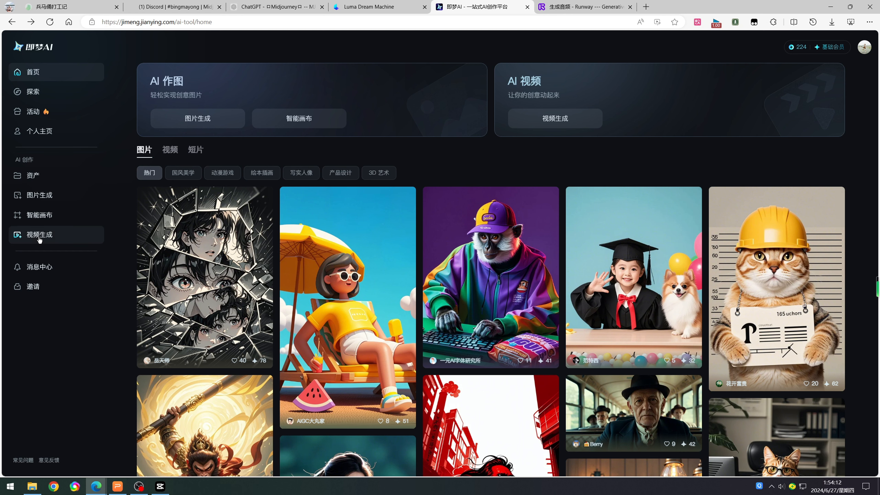
Step: In 即梦AI, generate a video from the image 14.png with random camera movement (随机运镜)
{"action": "left_click", "coordinate": [39, 235]}
{"action": "left_click", "coordinate": [145, 152]}
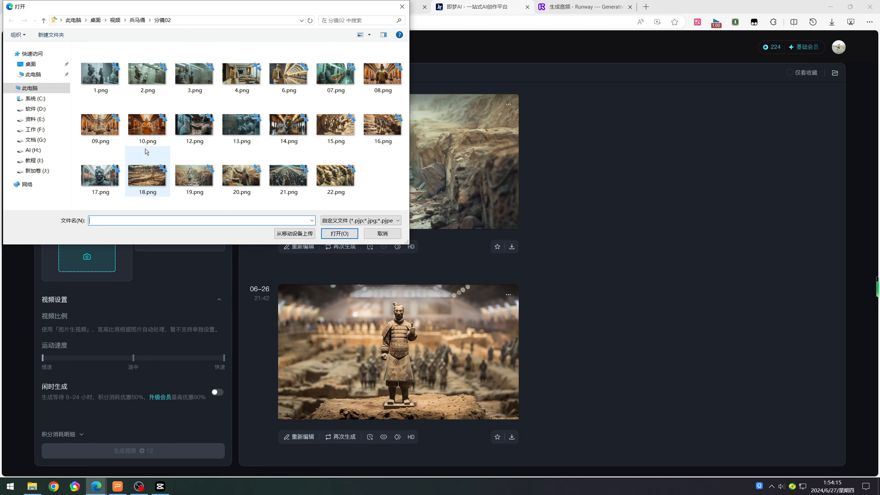
{"action": "left_click", "coordinate": [288, 125]}
{"action": "left_click", "coordinate": [335, 234]}
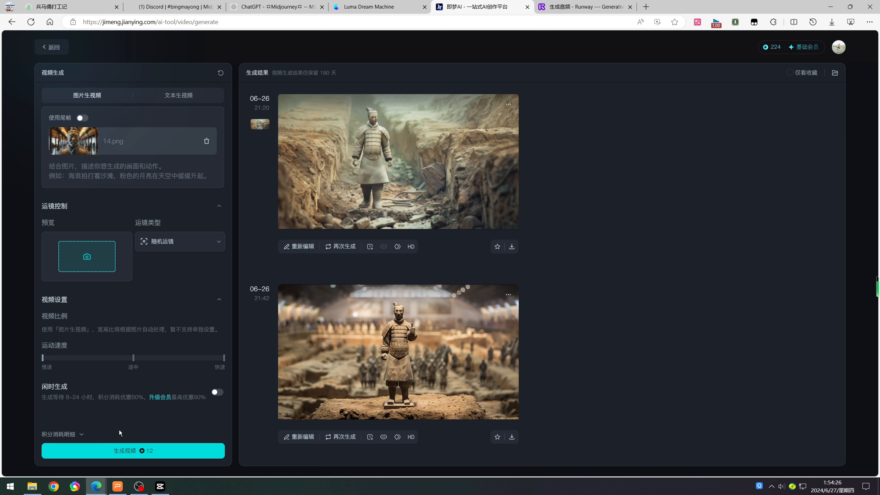
{"action": "left_click", "coordinate": [105, 451]}
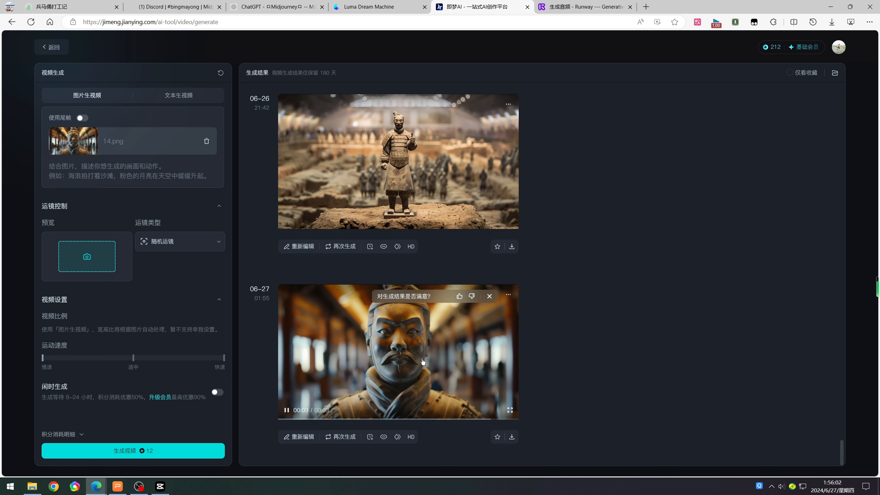
Step: Open lip sync (对口型) for the new warrior clip and check its local-dubbing upload option and 男青年 voices
{"action": "mouse_move", "coordinate": [383, 438]}
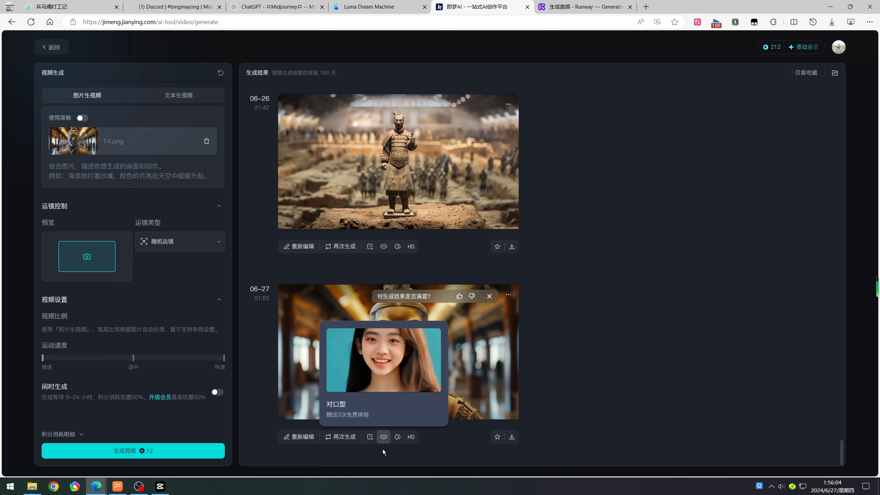
{"action": "left_click", "coordinate": [383, 438]}
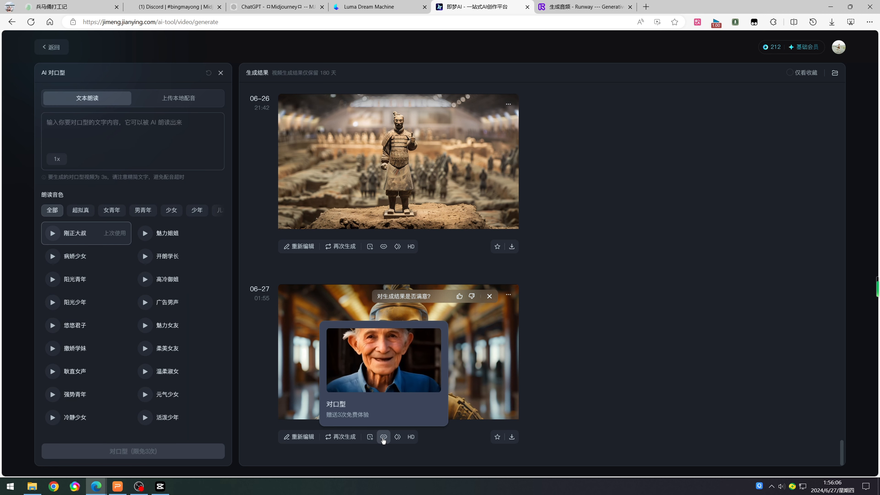
{"action": "left_click", "coordinate": [88, 135]}
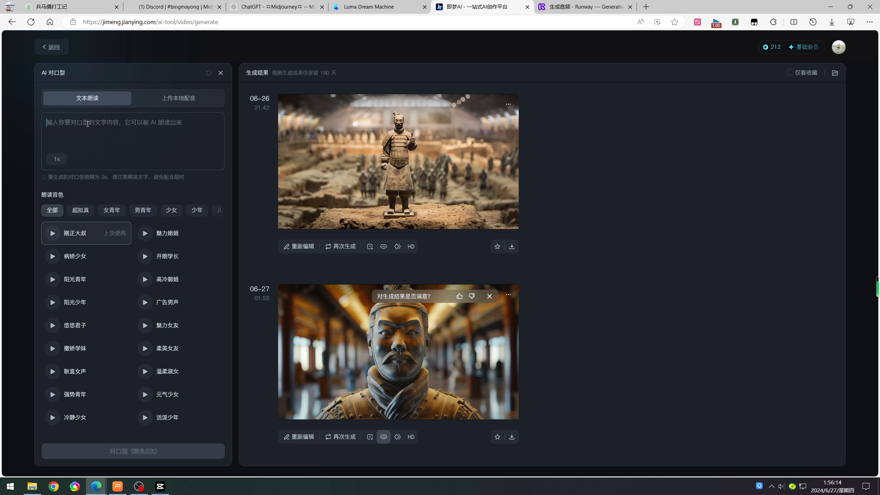
{"action": "left_click", "coordinate": [174, 101]}
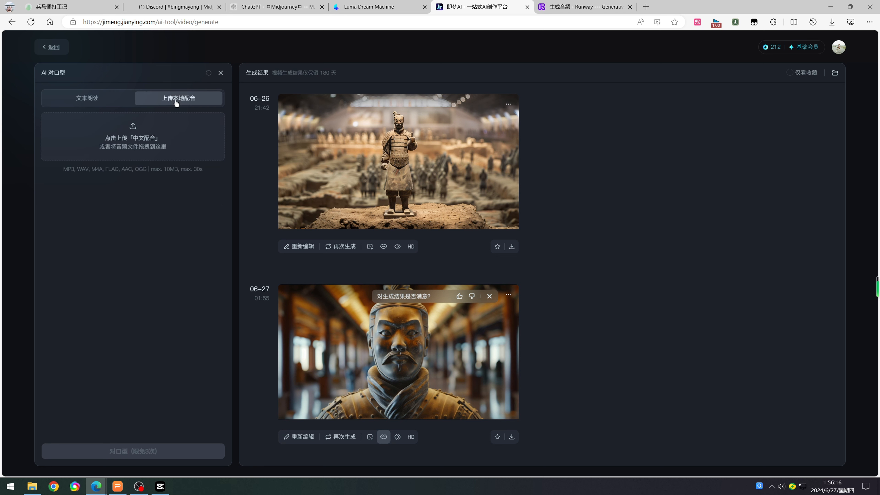
{"action": "left_click", "coordinate": [101, 101]}
{"action": "left_click", "coordinate": [142, 210]}
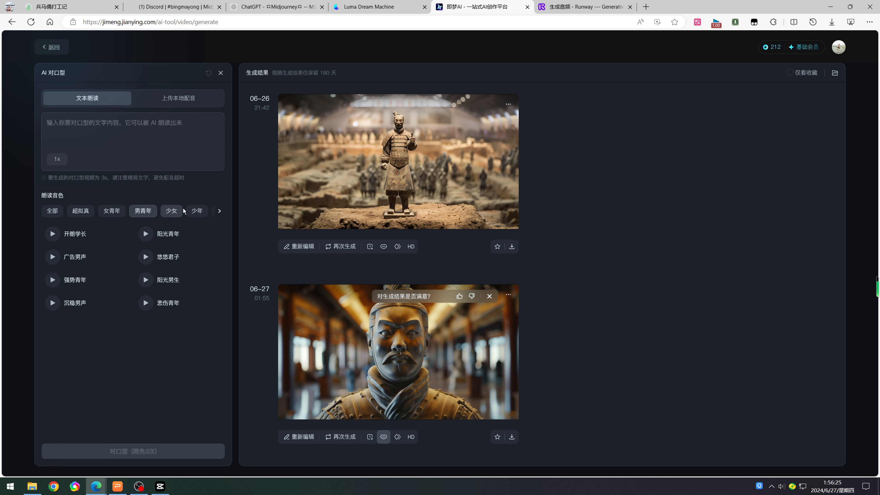
{"action": "left_click", "coordinate": [45, 214]}
Step: Generate the lip-sync clip with the 广告男声 voice reading "给我点赞的的都暴富！"
{"action": "left_click", "coordinate": [166, 302]}
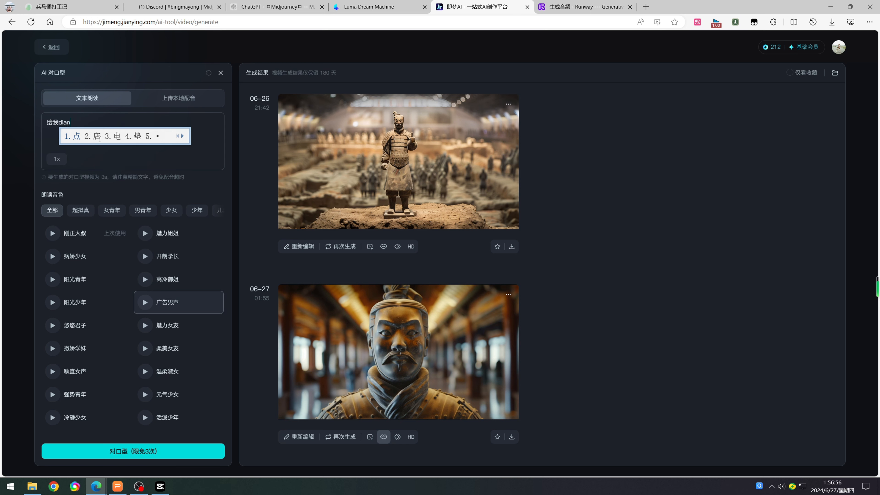
{"action": "type", "text": "点赞的的都暴富！"}
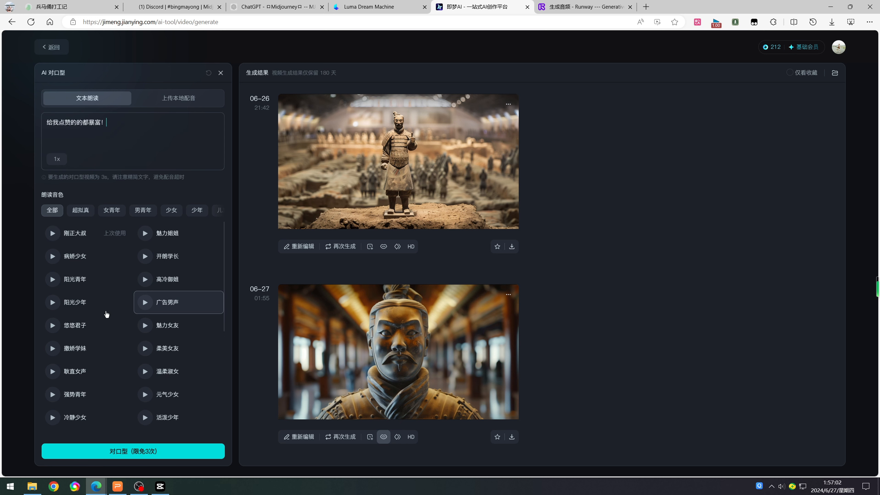
{"action": "left_click", "coordinate": [117, 450]}
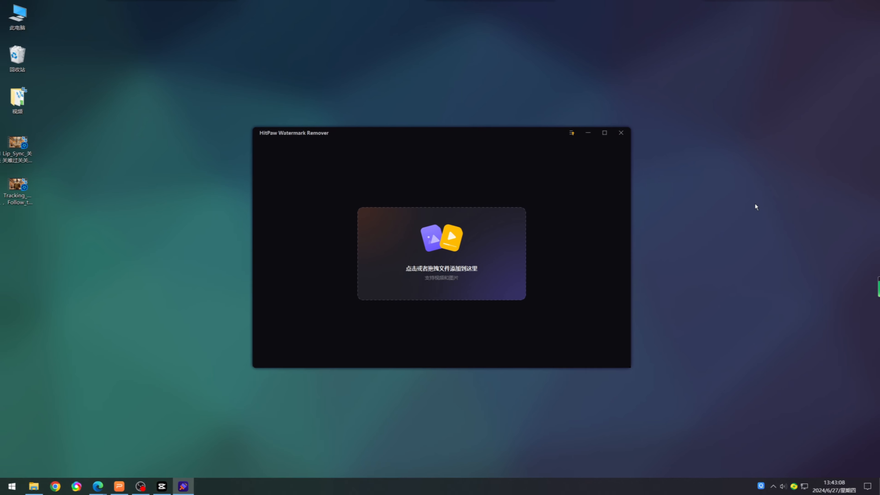
Step: Import the Lip_Sync and Tracking clips into HitPaw Watermark Remover and fit the removal area over the watermark in the first clip's lower-right corner
{"action": "left_click_drag", "start_coordinate": [48, 144], "coordinate": [468, 247]}
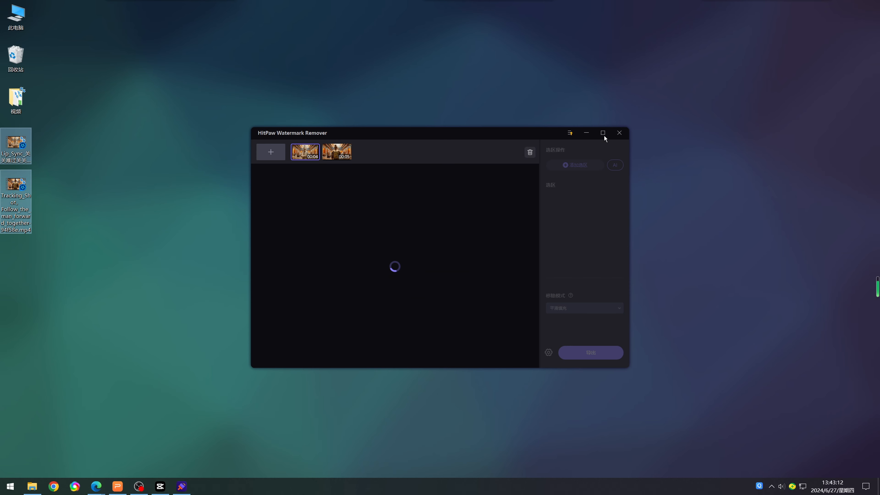
{"action": "left_click", "coordinate": [605, 136]}
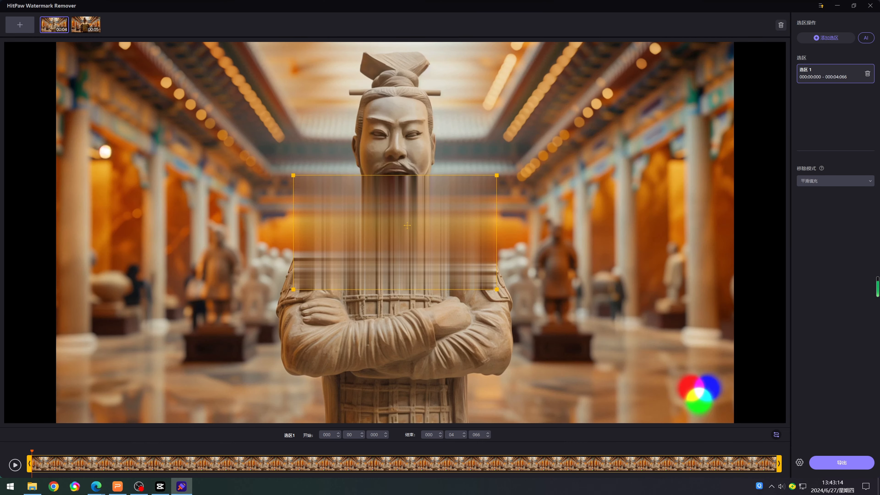
{"action": "left_click_drag", "start_coordinate": [297, 176], "coordinate": [664, 357]}
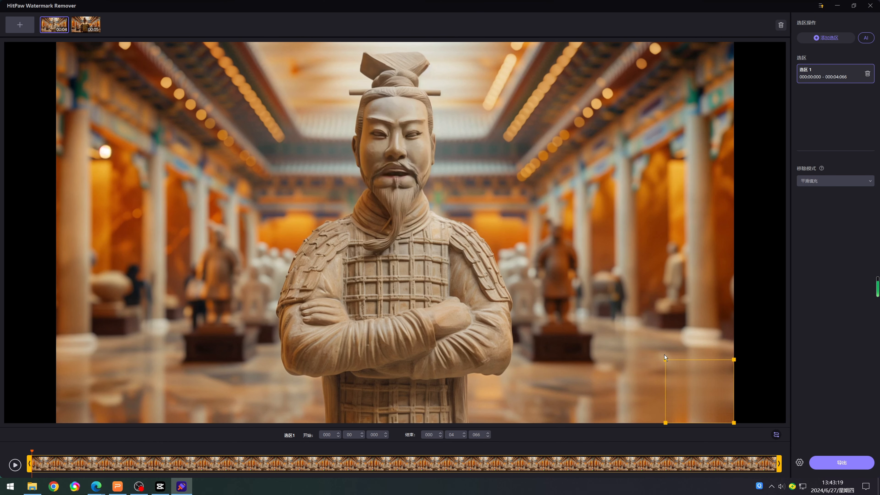
Step: Check the removal modes, keep 平滑填充, preview the lip-sync clip and export it without the watermark
{"action": "left_click", "coordinate": [819, 180]}
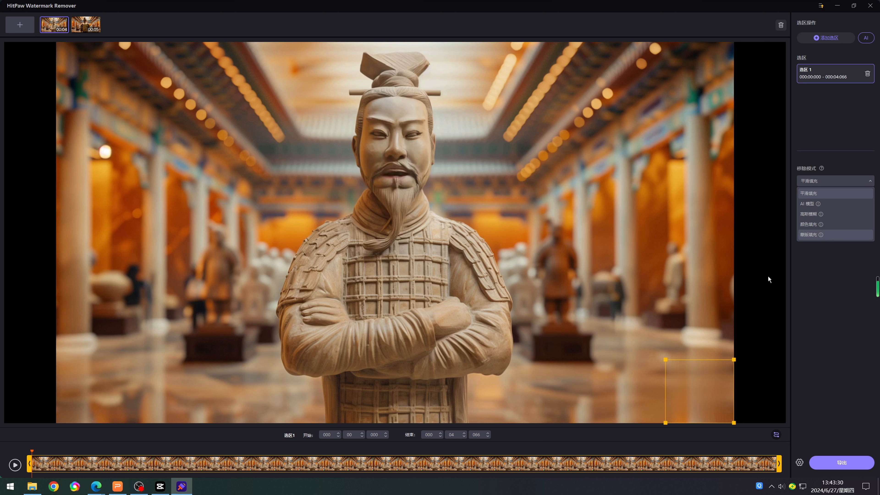
{"action": "left_click", "coordinate": [618, 381]}
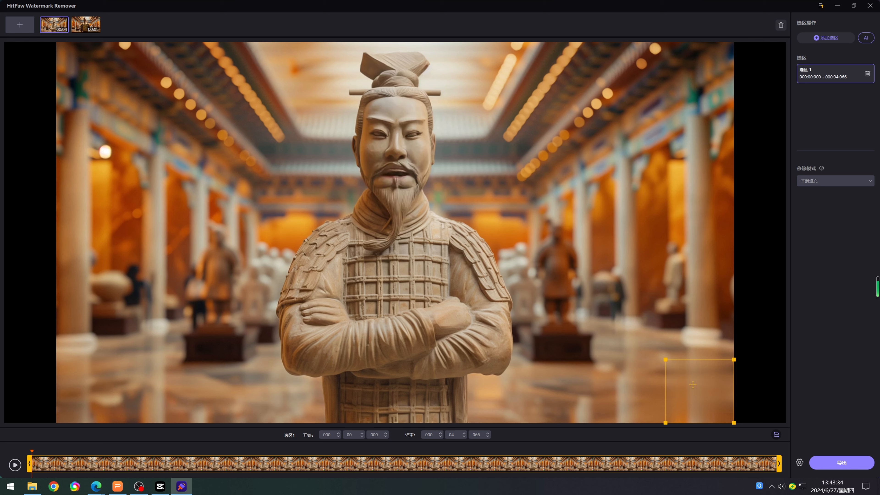
{"action": "left_click", "coordinate": [14, 465]}
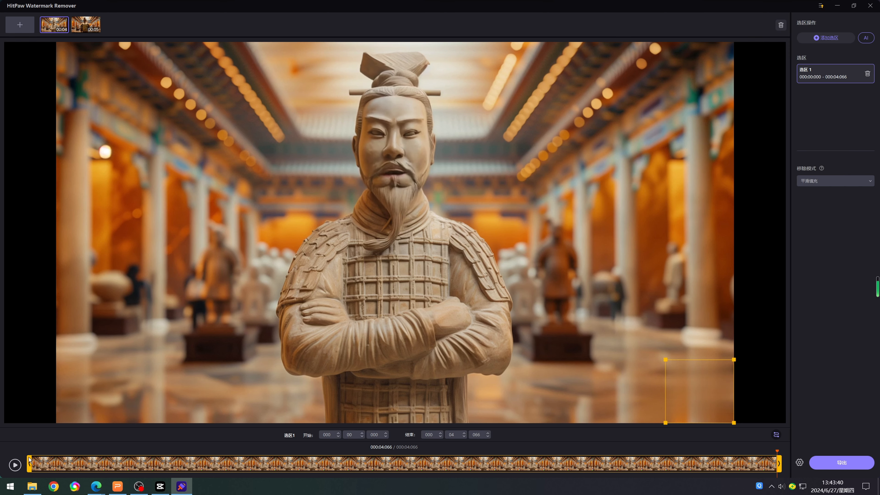
{"action": "left_click", "coordinate": [851, 459]}
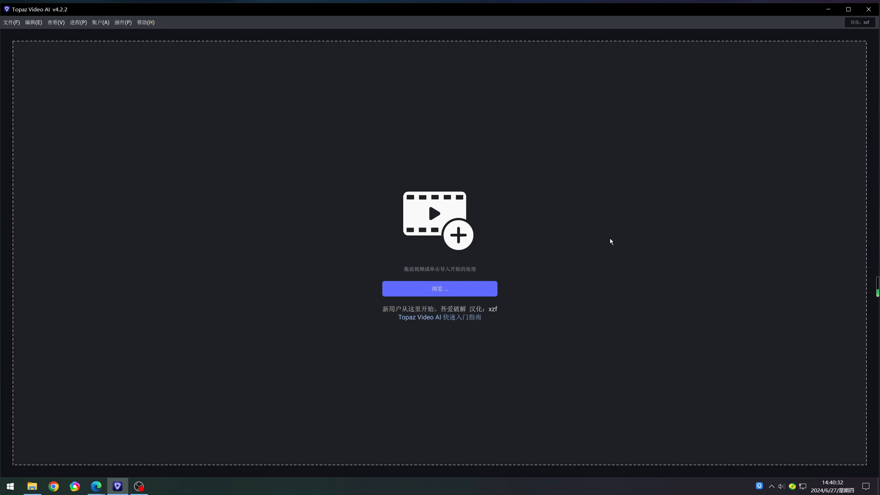
Step: Import the video 02.mp4 into Topaz Video AI
{"action": "left_click", "coordinate": [450, 289]}
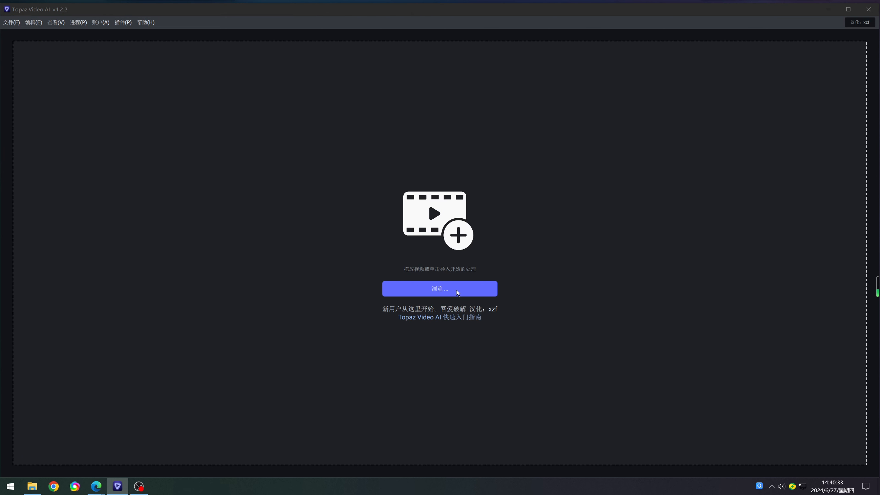
{"action": "left_click", "coordinate": [148, 83]}
{"action": "left_click", "coordinate": [338, 250]}
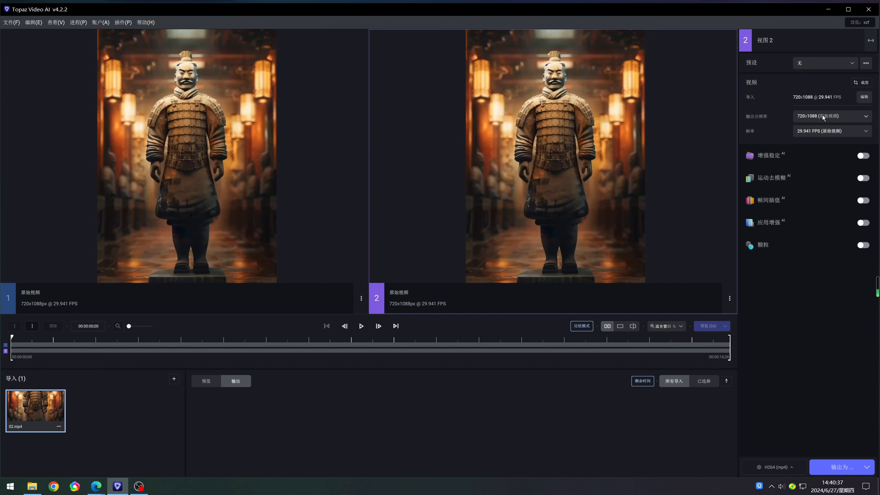
Step: Set the output resolution to 2x upscaling (放大 2 倍) and export the enhanced video as H264 MP4
{"action": "left_click", "coordinate": [828, 116]}
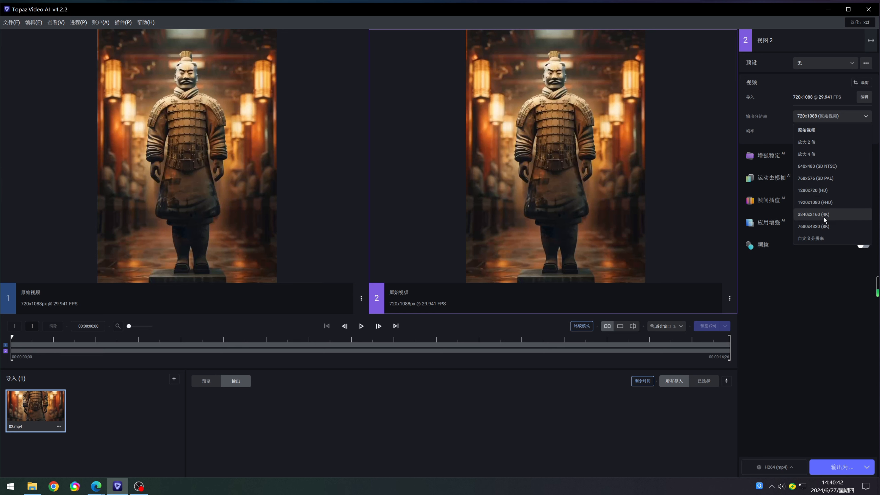
{"action": "left_click", "coordinate": [816, 143]}
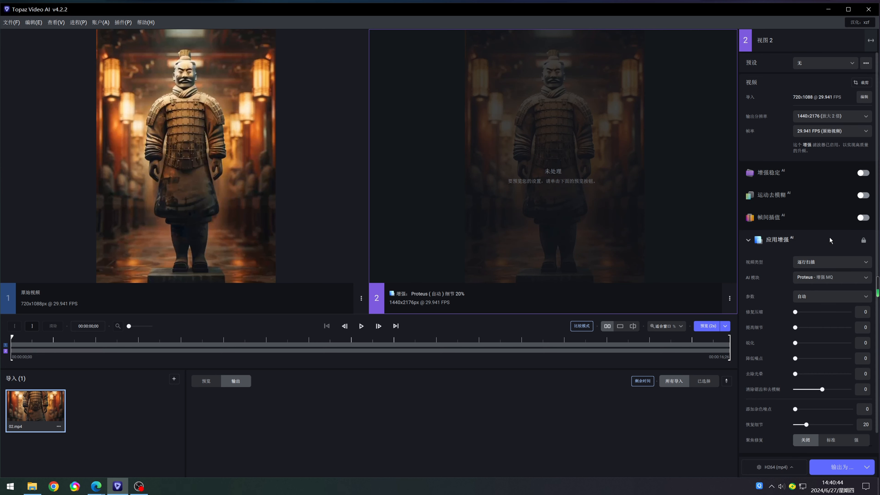
{"action": "left_click", "coordinate": [842, 467]}
{"action": "left_click", "coordinate": [339, 250]}
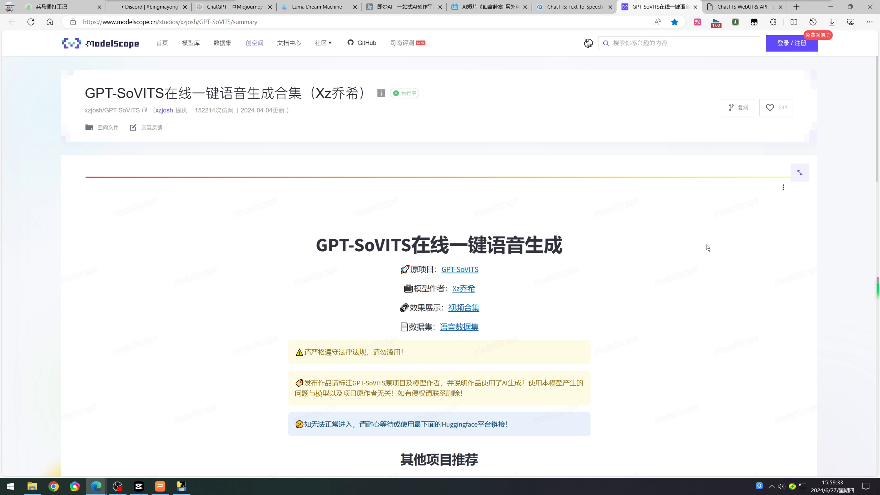
Step: Look through the voice models listed on ModelScope's GPT-SoVITS page in the browser
{"action": "scroll", "coordinate": [661, 224], "scroll_direction": "down", "scroll_amount": 3}
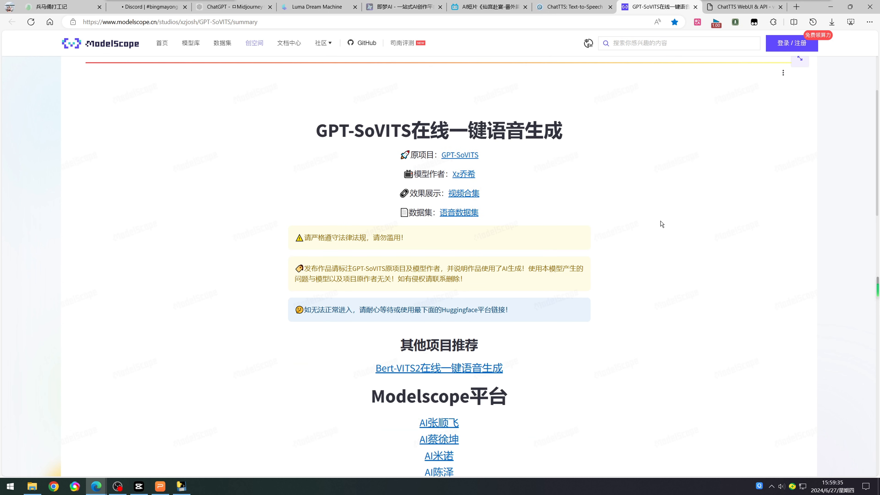
{"action": "scroll", "coordinate": [661, 222], "scroll_direction": "down", "scroll_amount": 3}
{"action": "scroll", "coordinate": [660, 223], "scroll_direction": "down", "scroll_amount": 6}
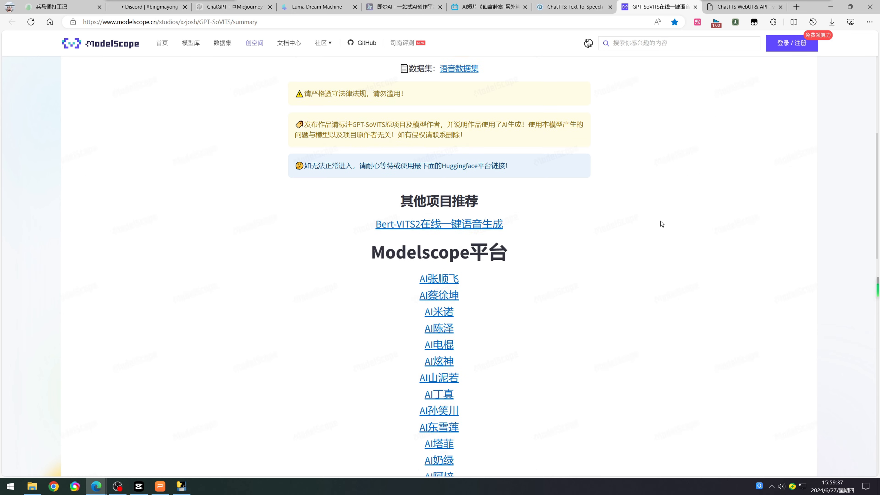
{"action": "scroll", "coordinate": [661, 222], "scroll_direction": "up", "scroll_amount": 3}
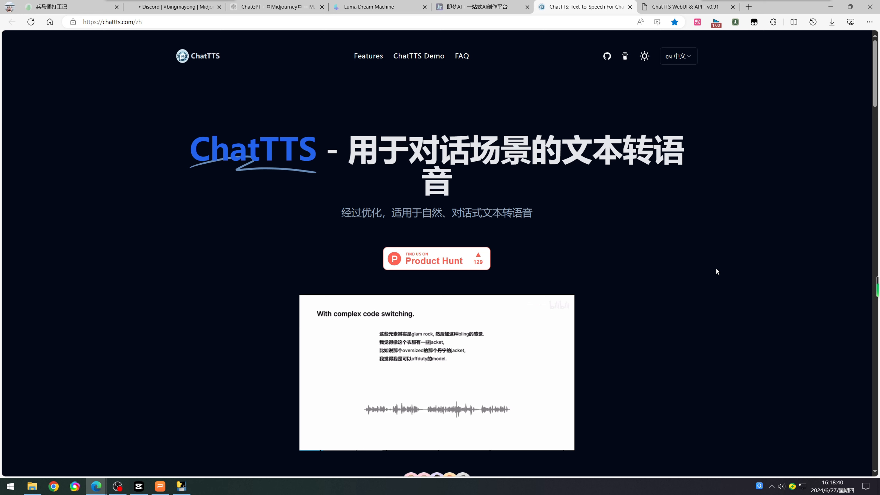
Step: Look over the ChatTTS website's demo and online generation form, and compare it with the local ChatTTS WebUI page
{"action": "scroll", "coordinate": [717, 272], "scroll_direction": "down", "scroll_amount": 3}
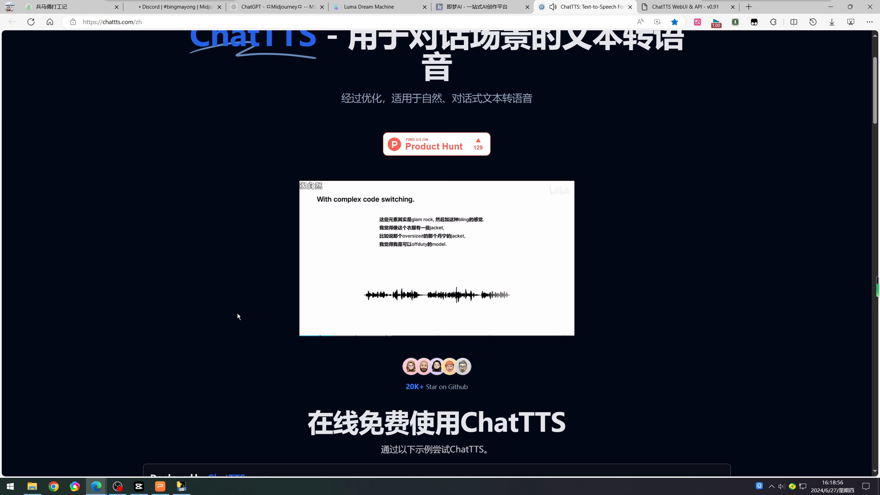
{"action": "mouse_move", "coordinate": [321, 316]}
{"action": "scroll", "coordinate": [599, 176], "scroll_direction": "down", "scroll_amount": 8}
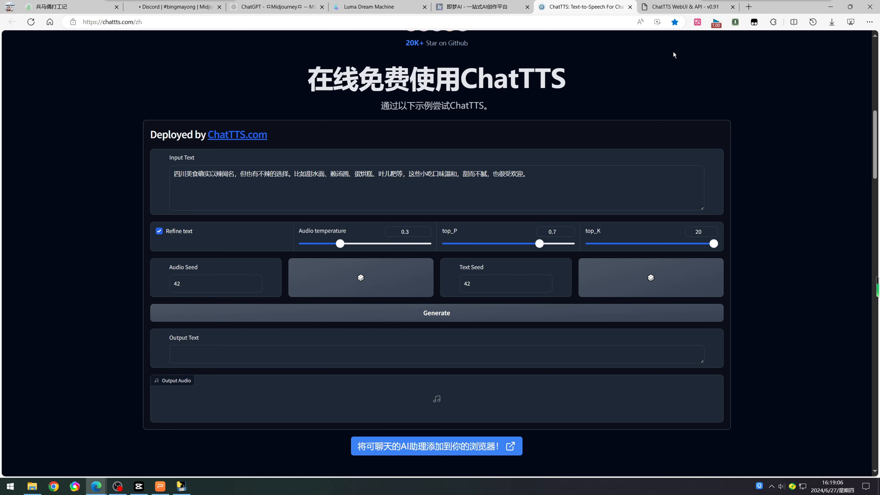
{"action": "scroll", "coordinate": [586, 191], "scroll_direction": "up", "scroll_amount": 10}
{"action": "scroll", "coordinate": [597, 188], "scroll_direction": "down", "scroll_amount": 10}
{"action": "left_click", "coordinate": [695, 7]}
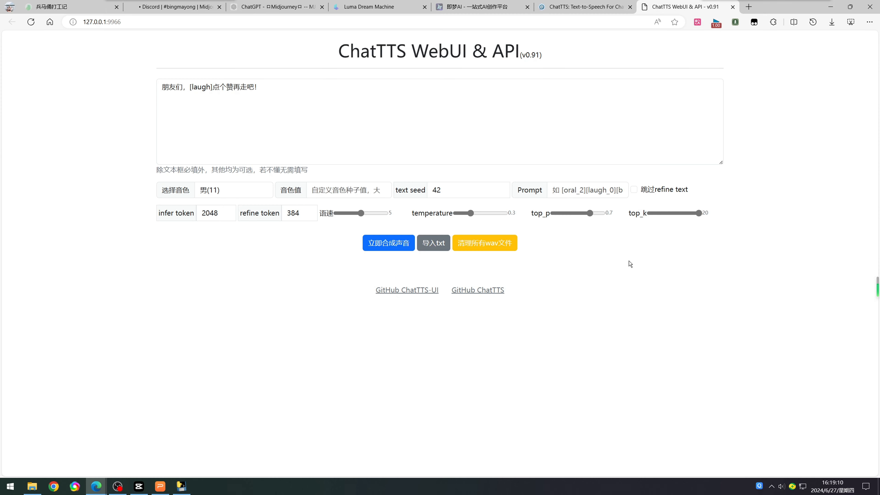
{"action": "left_click", "coordinate": [313, 112]}
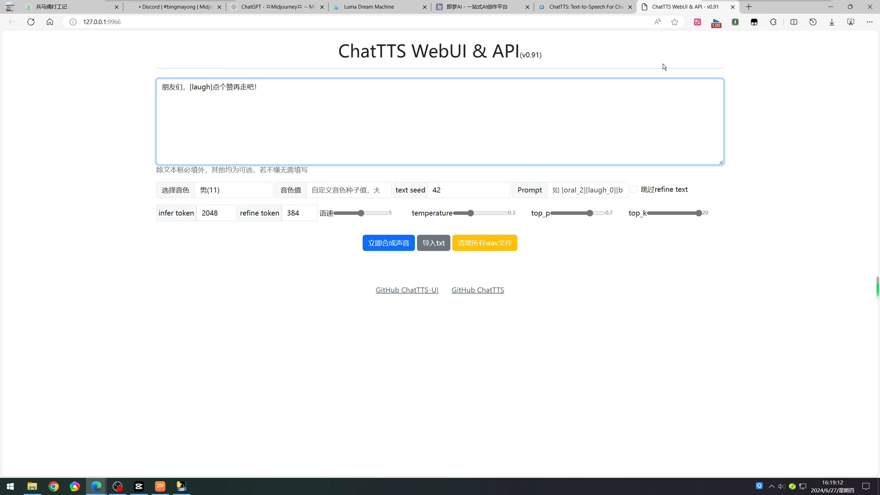
{"action": "left_click", "coordinate": [585, 7]}
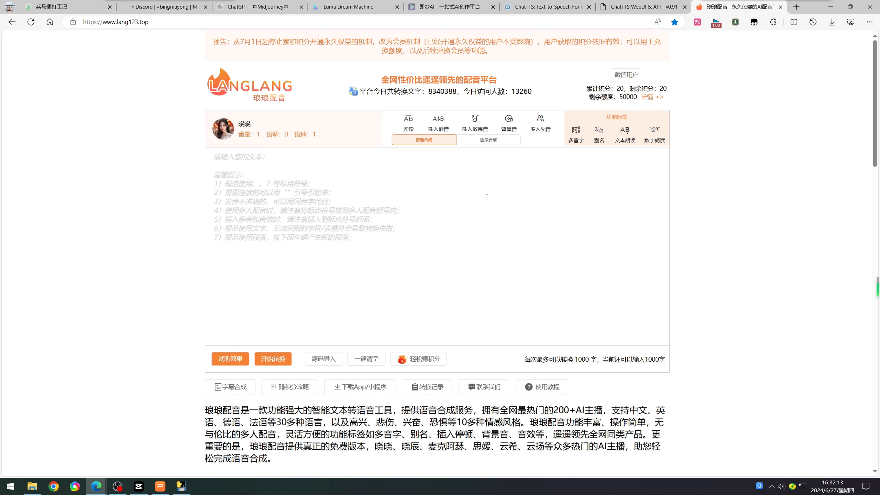
Step: Open the voice picker on 琅琅配音 and look through the Chinese voices in the 超逼真, 特色/方言, 全部 and 超热门 categories
{"action": "scroll", "coordinate": [533, 189], "scroll_direction": "down", "scroll_amount": 5}
{"action": "scroll", "coordinate": [416, 191], "scroll_direction": "up", "scroll_amount": 5}
{"action": "left_click", "coordinate": [255, 191]}
{"action": "left_click", "coordinate": [225, 134]}
{"action": "scroll", "coordinate": [274, 165], "scroll_direction": "down", "scroll_amount": 10}
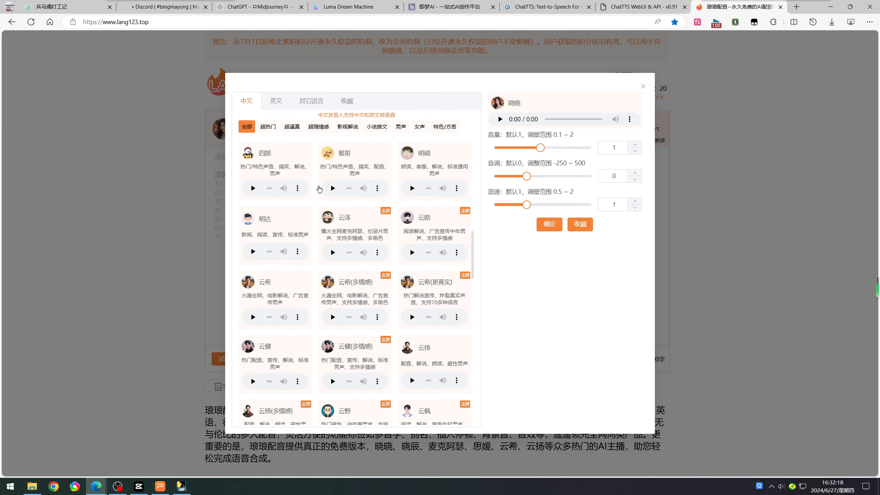
{"action": "left_click", "coordinate": [292, 127]}
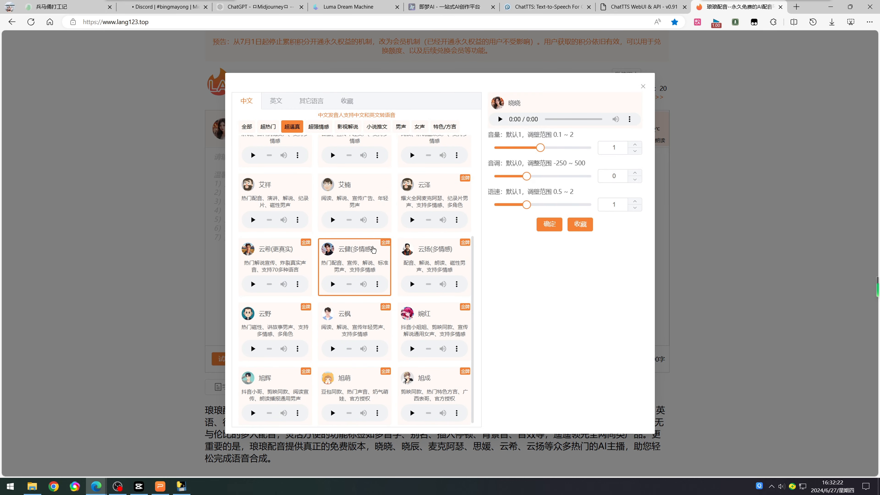
{"action": "left_click", "coordinate": [444, 126]}
{"action": "scroll", "coordinate": [380, 249], "scroll_direction": "up", "scroll_amount": 5}
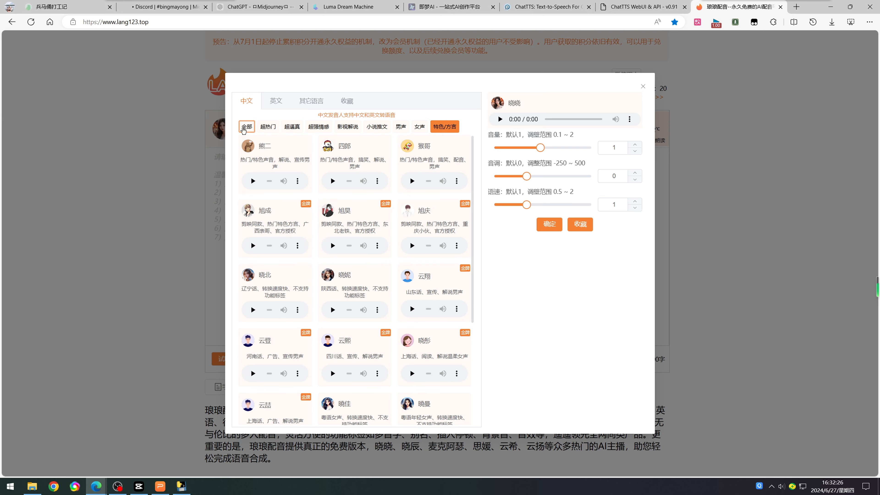
{"action": "left_click", "coordinate": [247, 128]}
{"action": "left_click", "coordinate": [268, 126]}
{"action": "left_click", "coordinate": [292, 127]}
Step: Check the English and other-language voices in 琅琅配音, return to the Chinese list and close the voice picker
{"action": "left_click", "coordinate": [275, 101]}
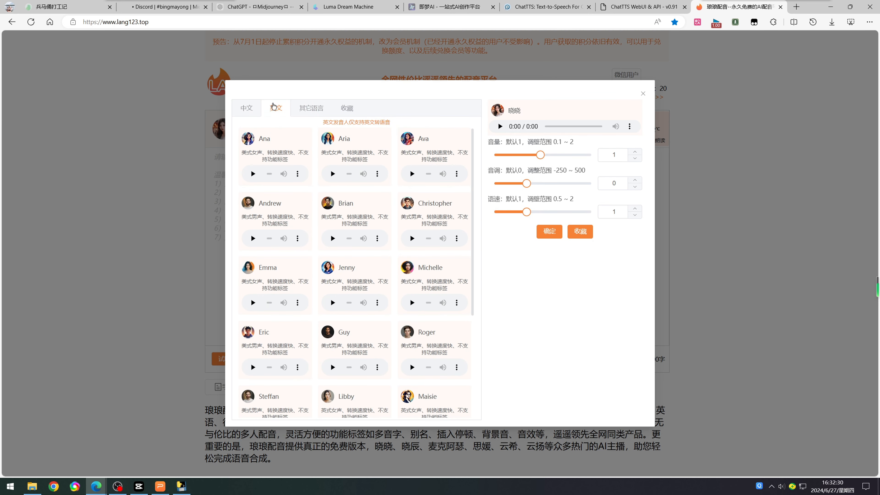
{"action": "left_click", "coordinate": [310, 108]}
{"action": "left_click", "coordinate": [246, 107]}
{"action": "left_click", "coordinate": [643, 93]}
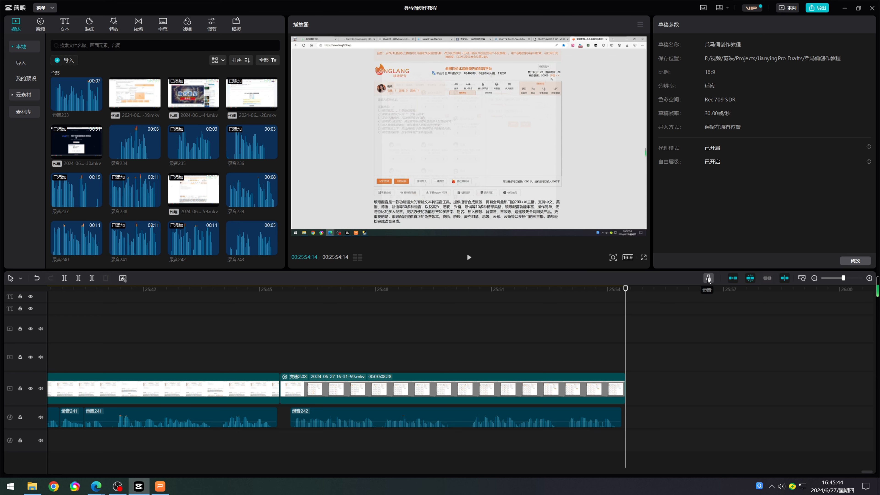
Step: Switch to 剪映, record a voice-over clip at the end of the timeline and play it back
{"action": "left_click", "coordinate": [708, 279]}
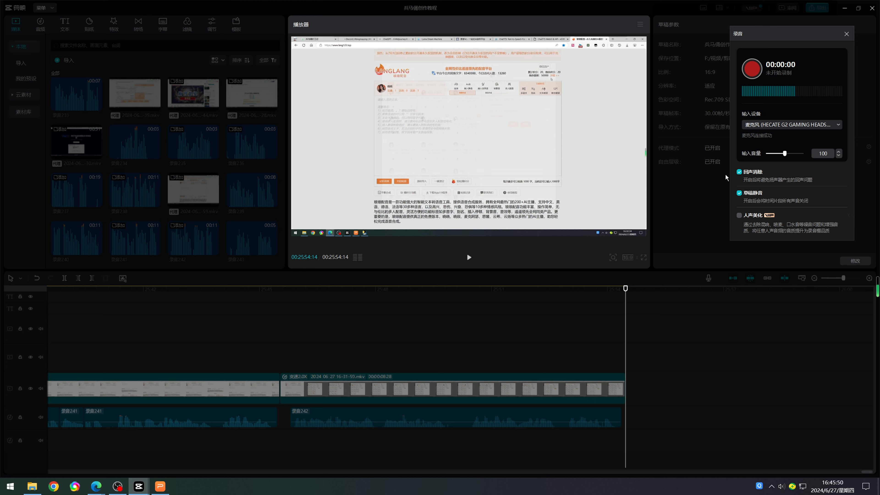
{"action": "left_click", "coordinate": [754, 69]}
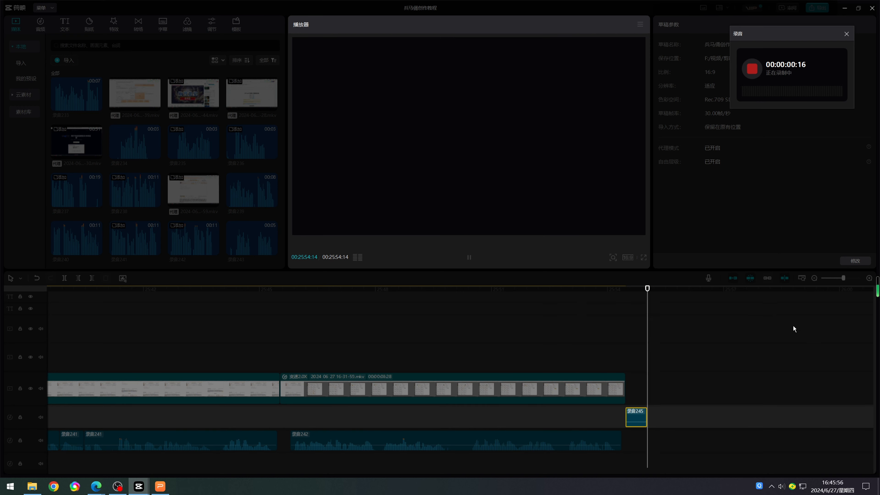
{"action": "left_click", "coordinate": [752, 69]}
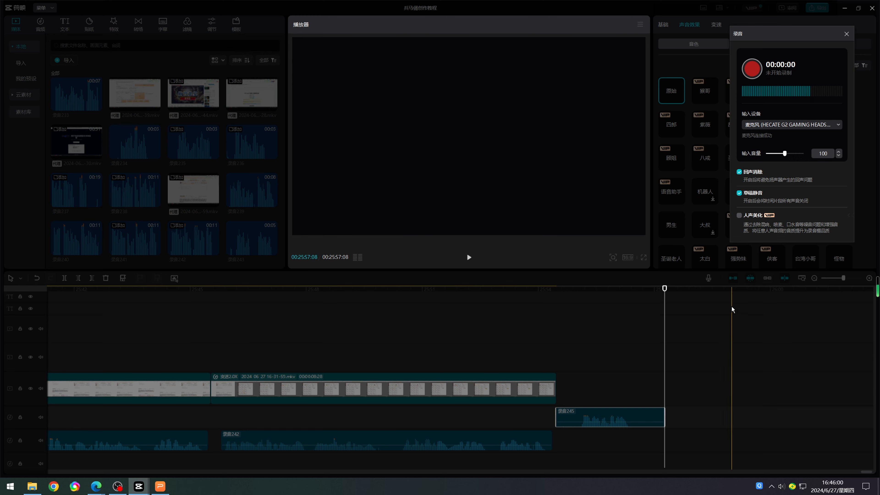
{"action": "left_click", "coordinate": [846, 33]}
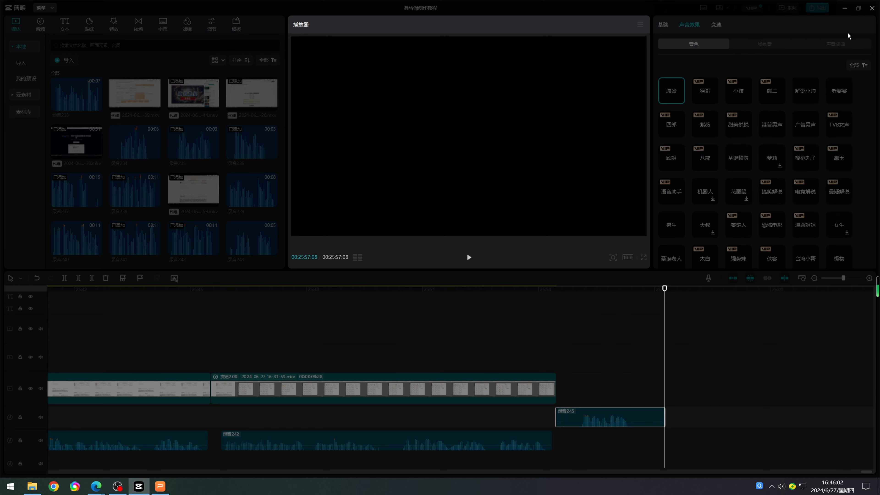
{"action": "left_click", "coordinate": [573, 329]}
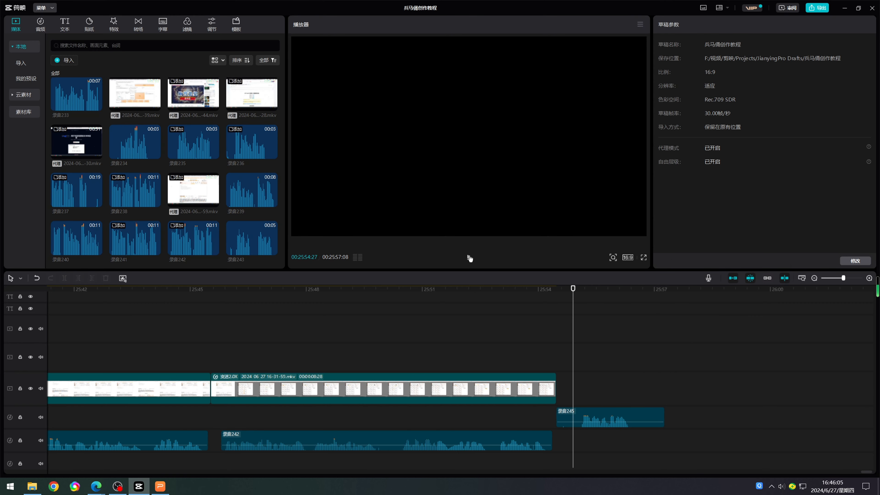
{"action": "left_click", "coordinate": [470, 258]}
{"action": "key", "text": "space"}
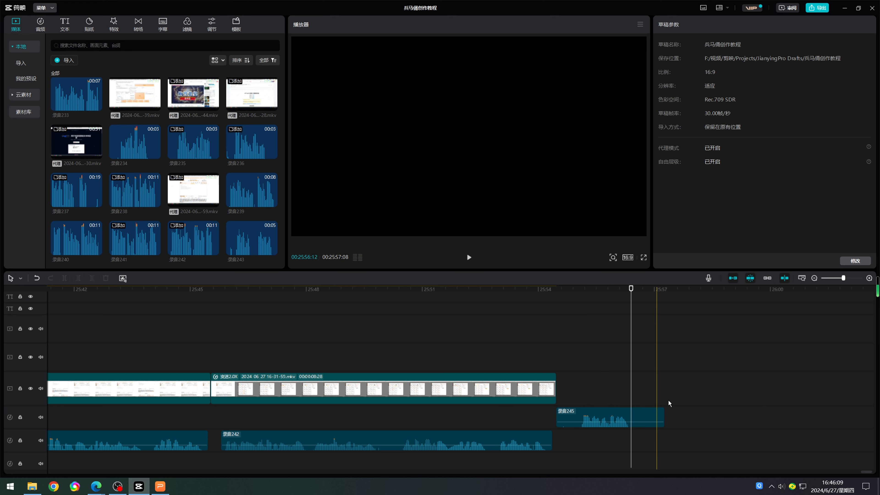
Step: Apply the 港普男声 voice effect to the new recording and move the playhead back near the clip's start
{"action": "left_click", "coordinate": [609, 417]}
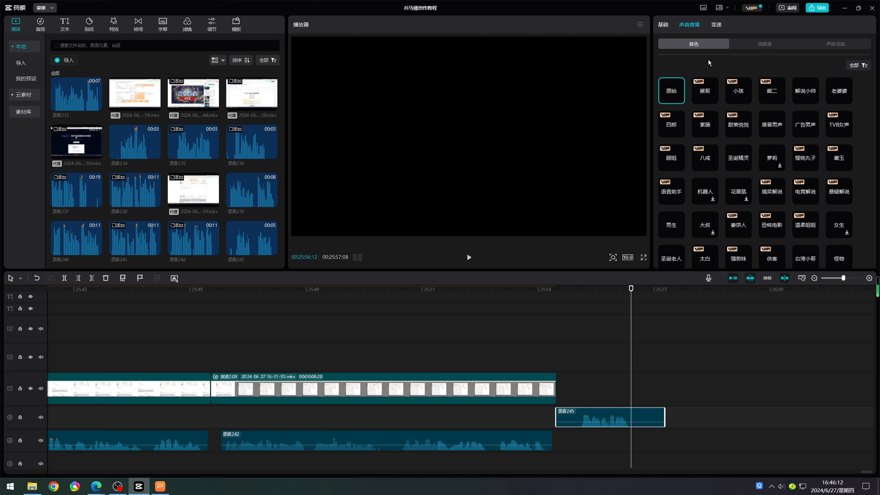
{"action": "left_click", "coordinate": [663, 25]}
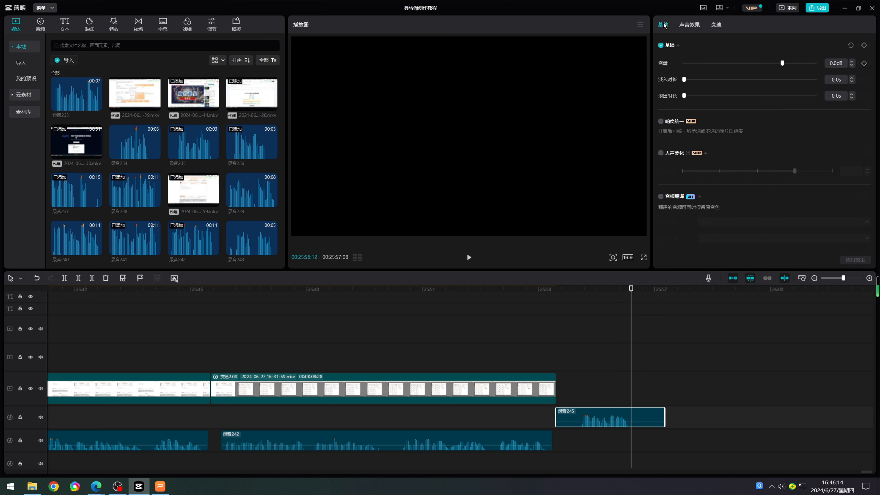
{"action": "left_click", "coordinate": [693, 25]}
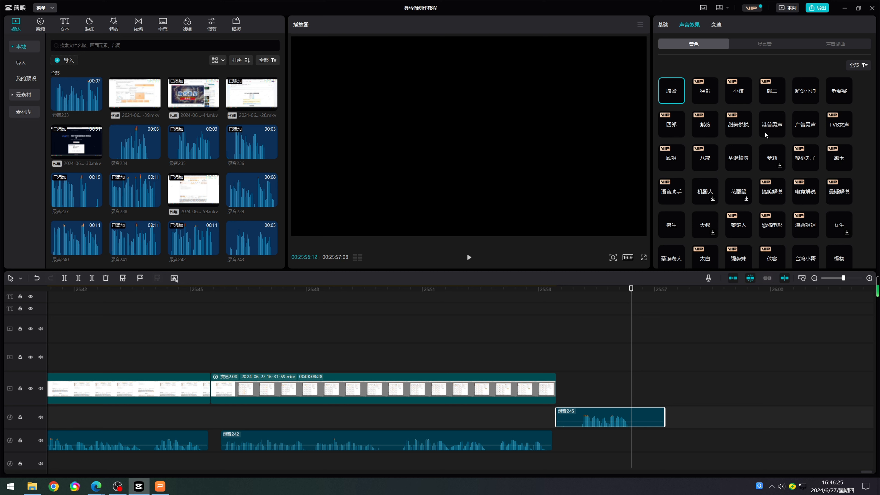
{"action": "left_click", "coordinate": [772, 125]}
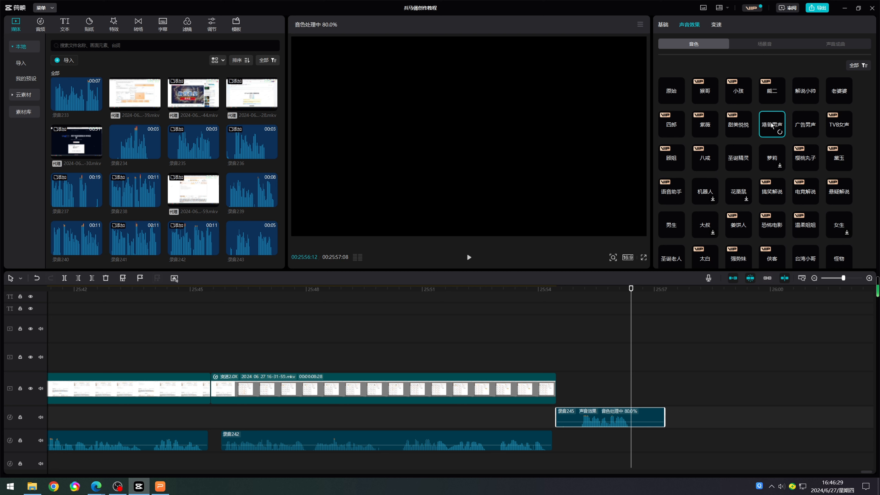
{"action": "left_click_drag", "start_coordinate": [629, 364], "coordinate": [571, 365]}
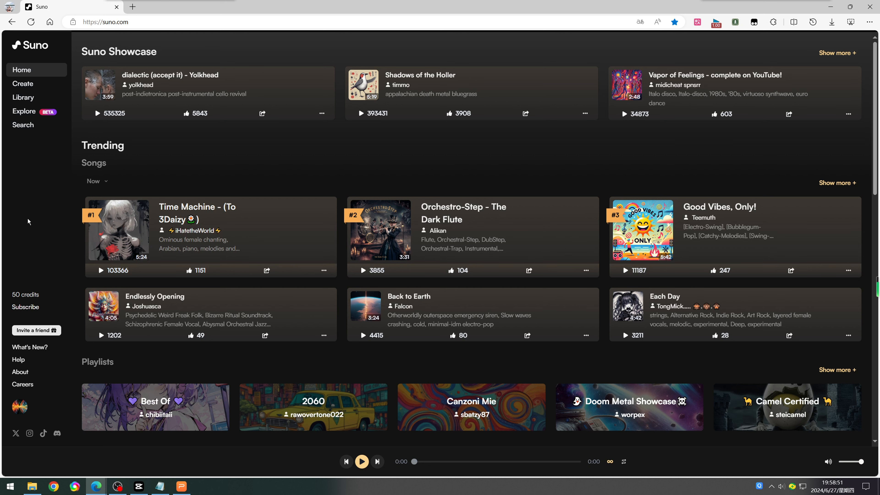
Step: Open the song creation page on Suno in the browser, look through the previously generated songs and check the available model versions
{"action": "left_click", "coordinate": [23, 85]}
{"action": "scroll", "coordinate": [407, 196], "scroll_direction": "down", "scroll_amount": 3}
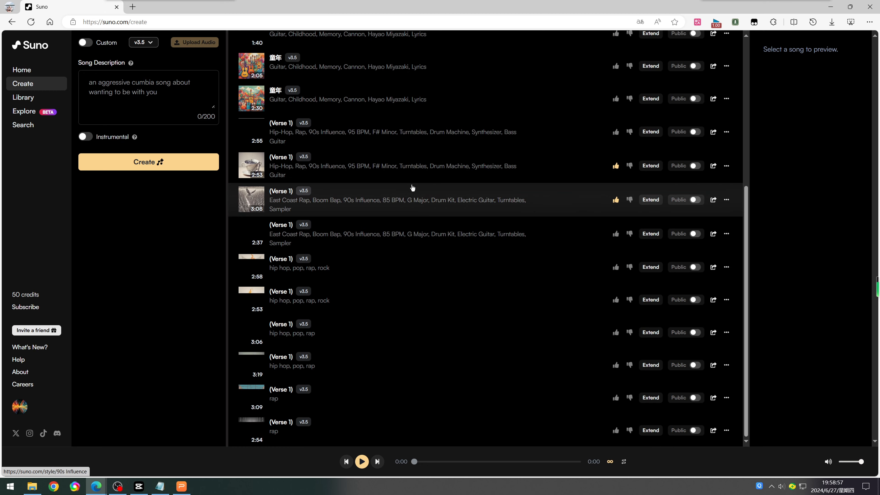
{"action": "scroll", "coordinate": [406, 196], "scroll_direction": "up", "scroll_amount": 4}
{"action": "scroll", "coordinate": [407, 204], "scroll_direction": "down", "scroll_amount": 4}
{"action": "scroll", "coordinate": [402, 205], "scroll_direction": "up", "scroll_amount": 6}
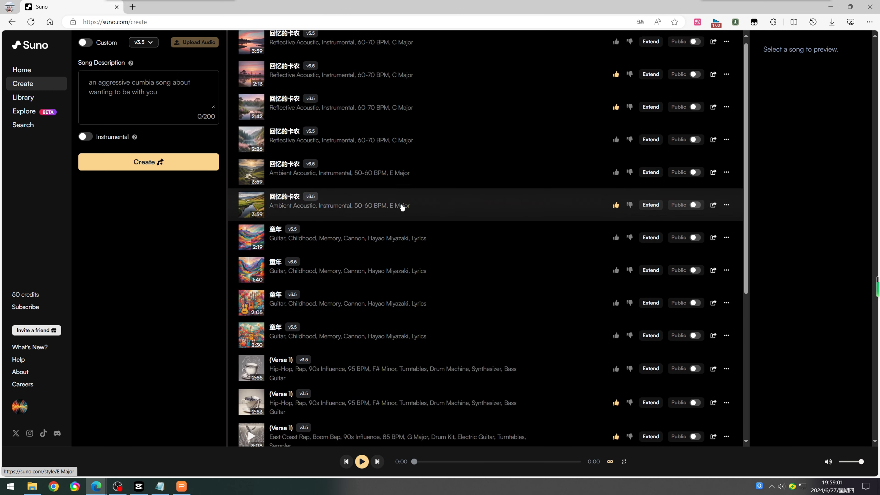
{"action": "scroll", "coordinate": [347, 211], "scroll_direction": "down", "scroll_amount": 6}
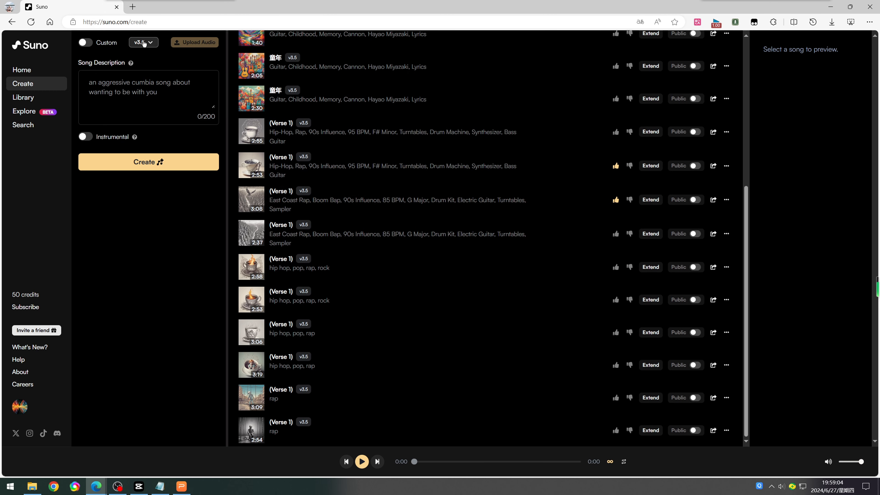
{"action": "left_click", "coordinate": [144, 42]}
{"action": "left_click", "coordinate": [144, 42]}
{"action": "left_click", "coordinate": [145, 42]}
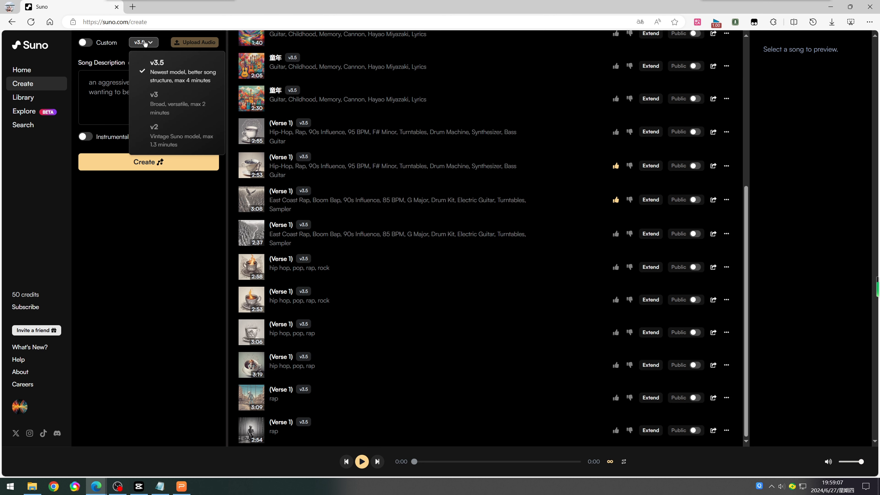
{"action": "left_click", "coordinate": [145, 42]}
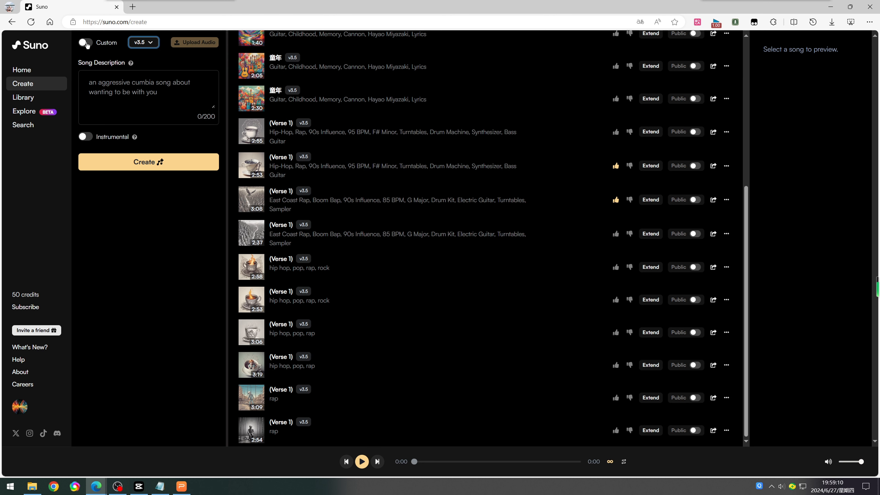
Step: Turn on Custom mode, try the Instrumental option, turn it off again and go through the Lyrics, Style of Music and Title fields
{"action": "left_click", "coordinate": [85, 42]}
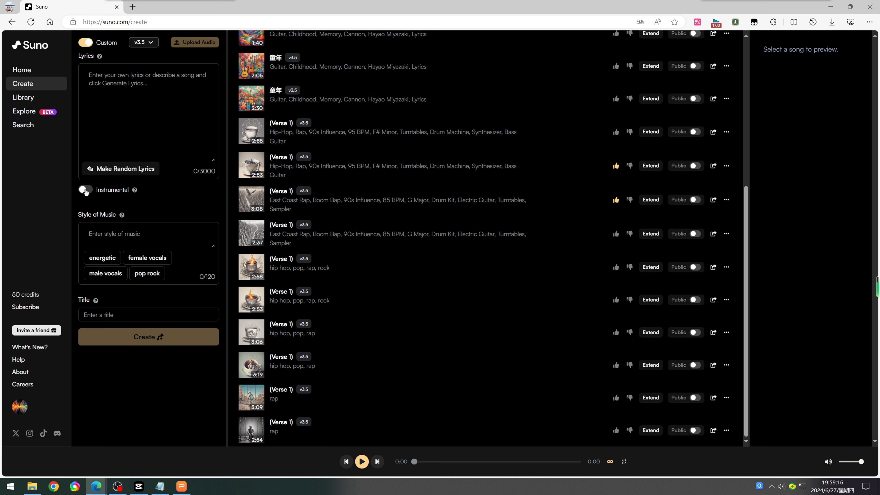
{"action": "left_click", "coordinate": [86, 190]}
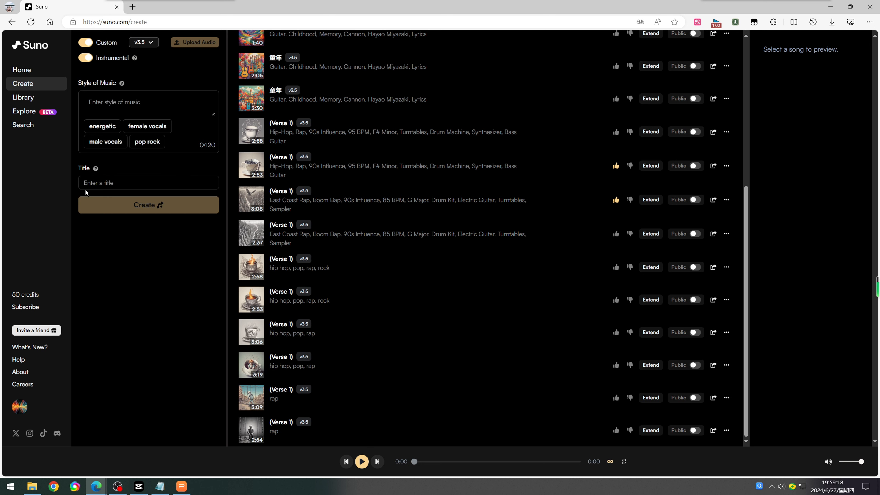
{"action": "left_click", "coordinate": [86, 58]}
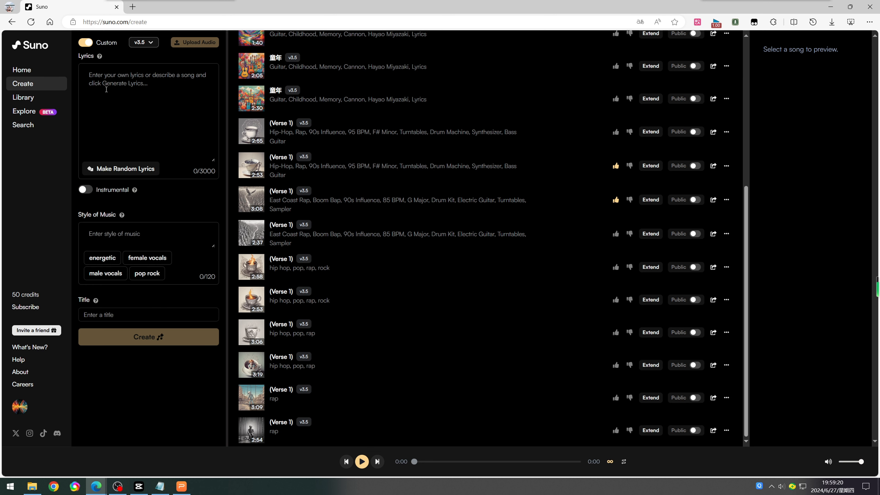
{"action": "left_click", "coordinate": [106, 89]}
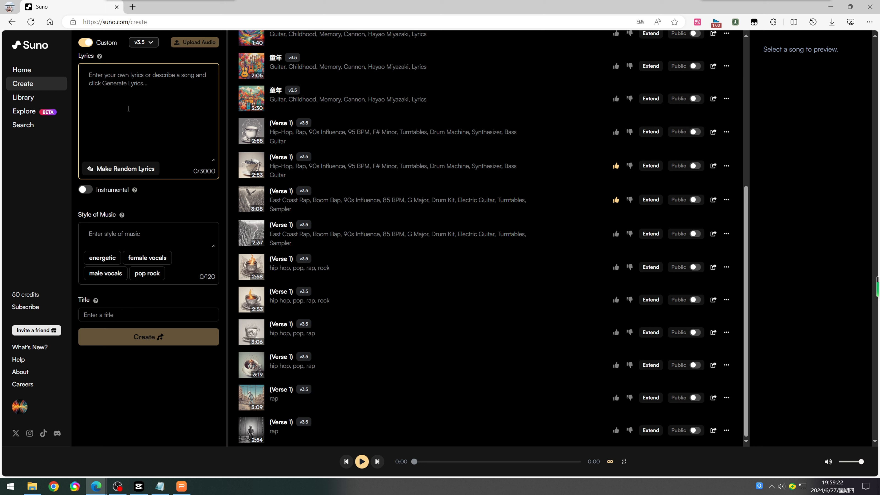
{"action": "left_click", "coordinate": [94, 237]}
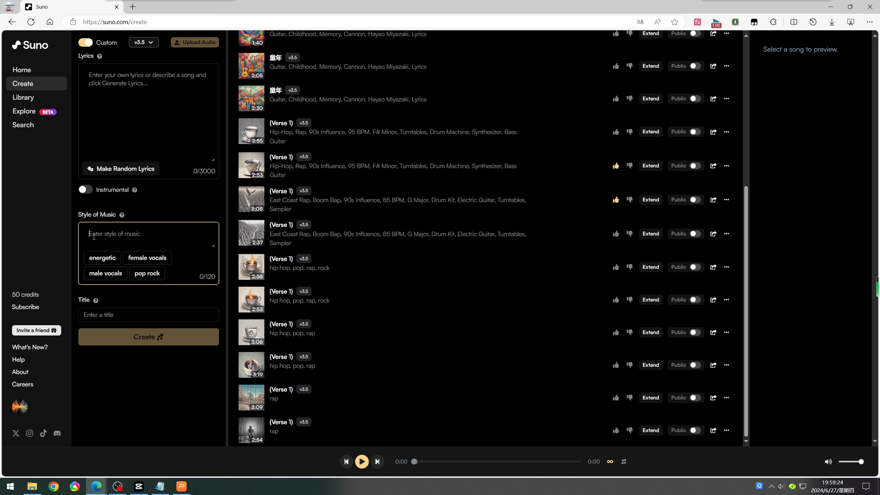
{"action": "left_click", "coordinate": [96, 313]}
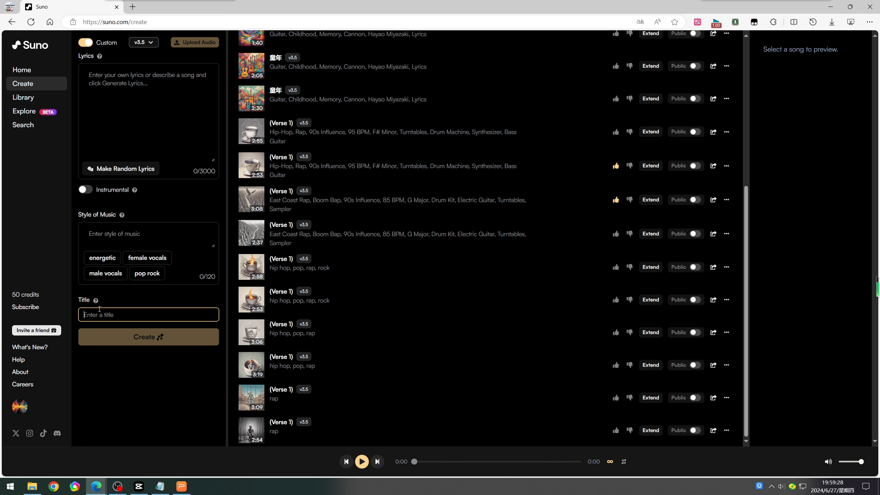
{"action": "left_click", "coordinate": [159, 377]}
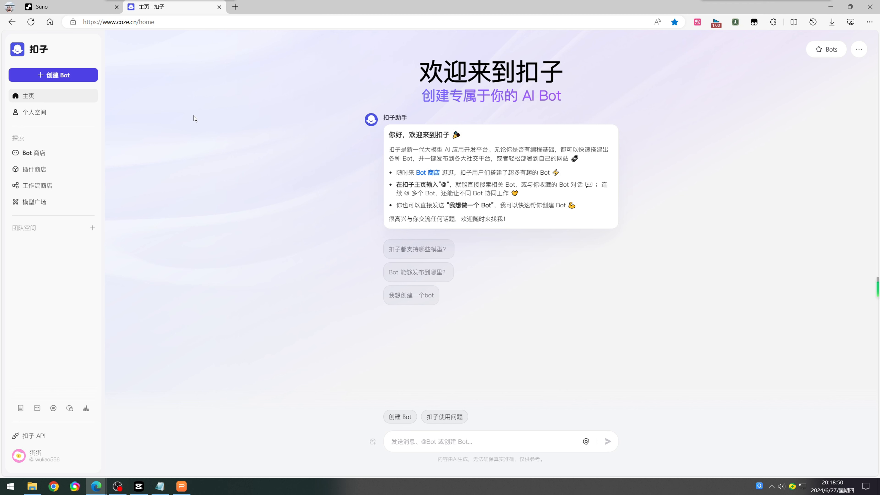
Step: Browse the 图像与音视频 category of the Coze Bot store and open the Suno音乐歌词创作专家v3.8 bot
{"action": "left_click", "coordinate": [32, 154]}
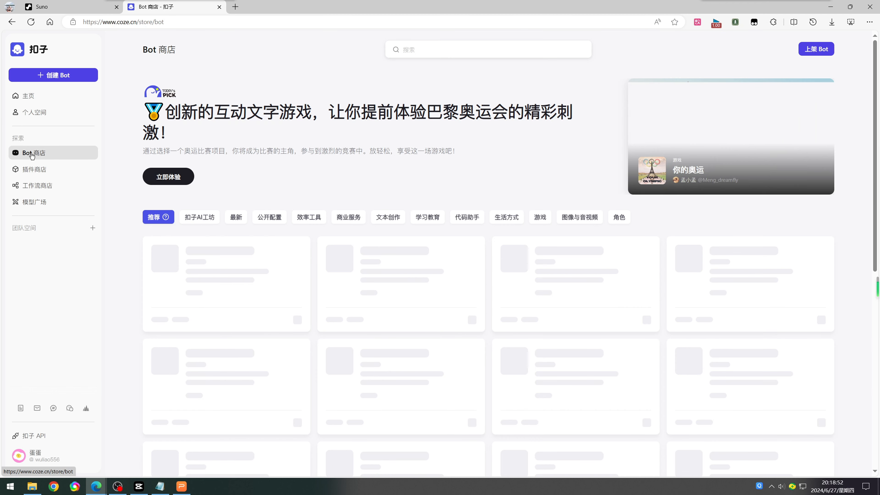
{"action": "left_click", "coordinate": [581, 218]}
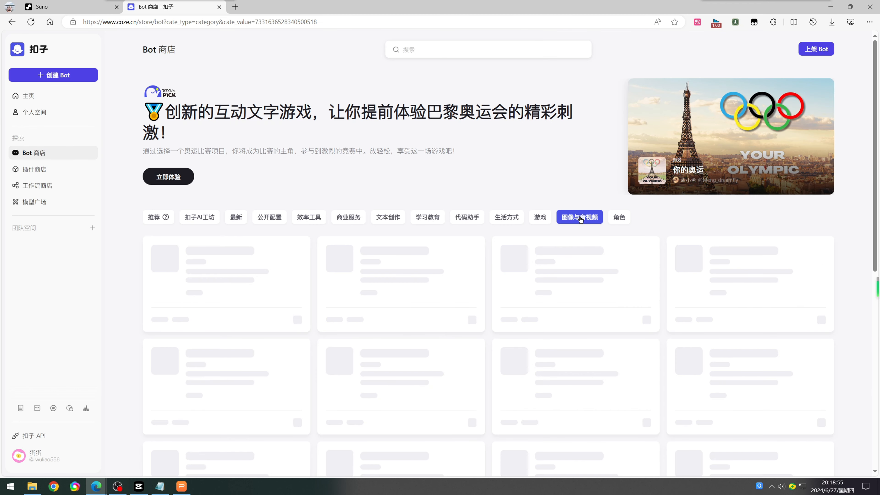
{"action": "scroll", "coordinate": [512, 163], "scroll_direction": "down", "scroll_amount": 4}
{"action": "scroll", "coordinate": [511, 163], "scroll_direction": "down", "scroll_amount": 5}
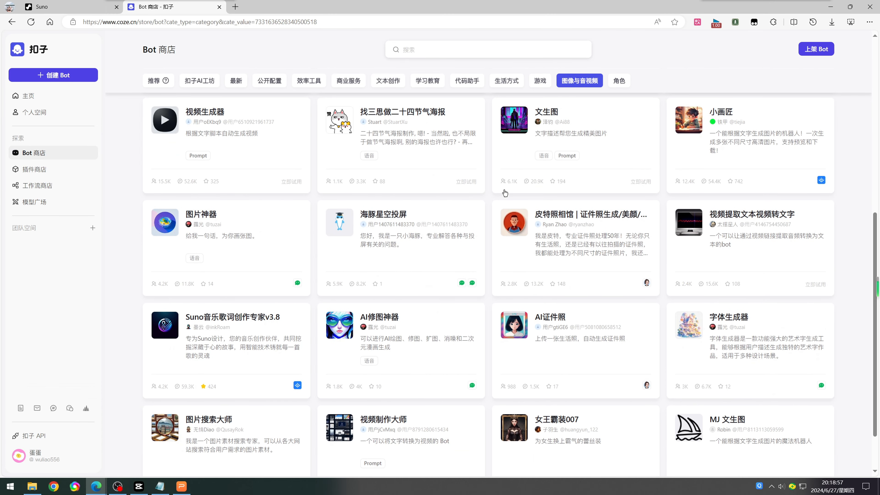
{"action": "scroll", "coordinate": [403, 262], "scroll_direction": "down", "scroll_amount": 2}
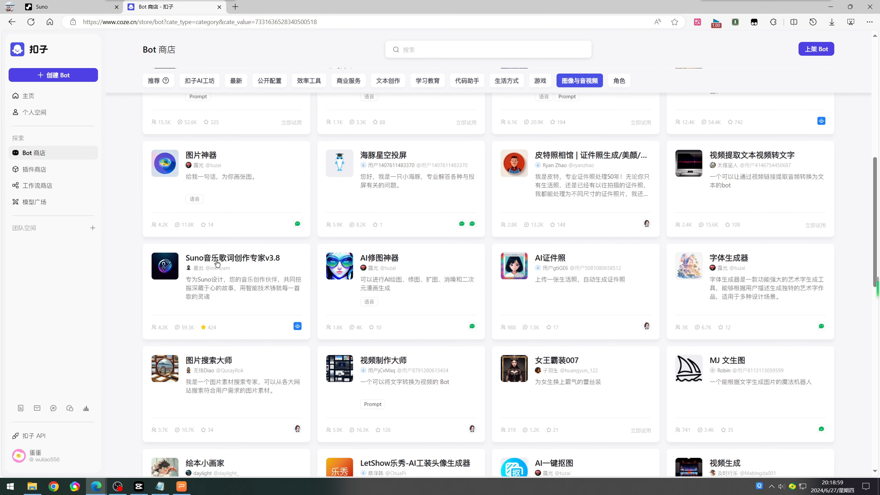
{"action": "left_click", "coordinate": [265, 266]}
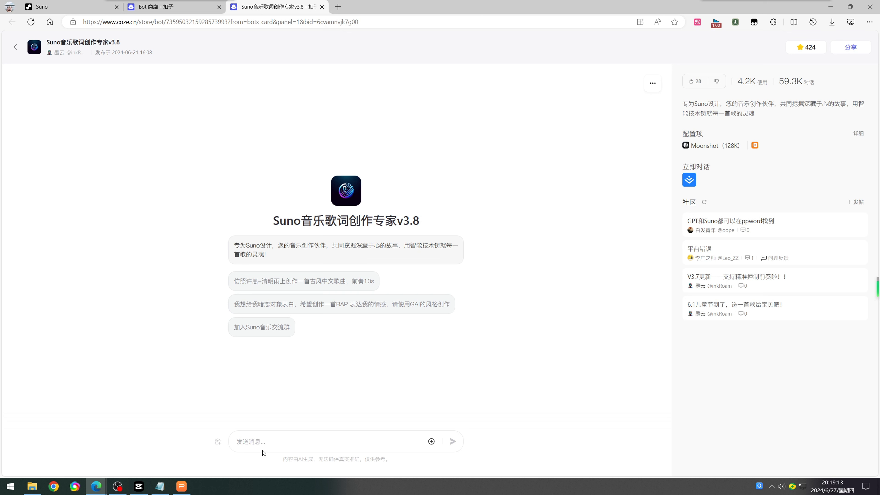
Step: Ask the bot to write an ancient-style song imitating 东风破: 帮我模仿《东风破》写一首古风的歌曲
{"action": "left_click", "coordinate": [255, 443]}
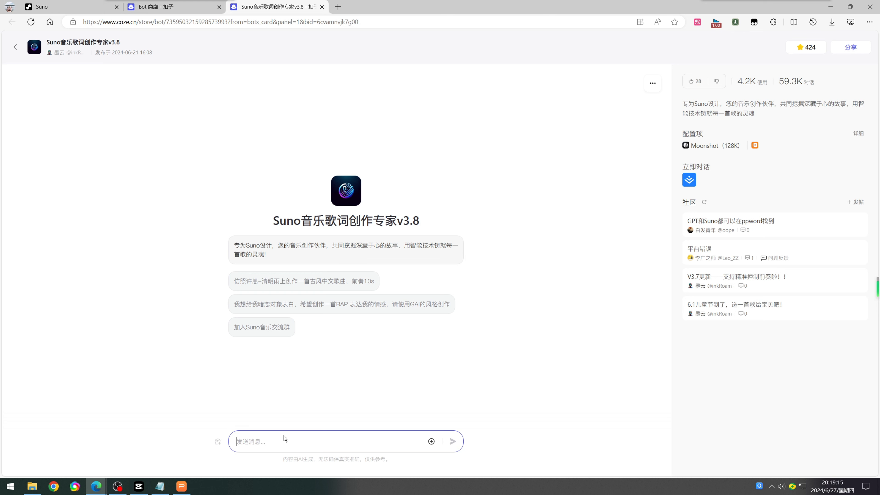
{"action": "type", "text": "帮我"}
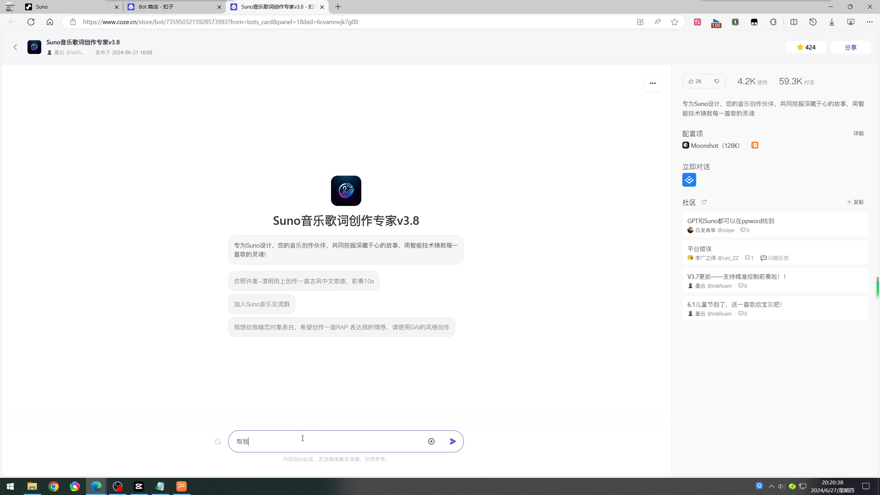
{"action": "type", "text": "模仿《》"}
{"action": "key", "text": "Left"}
{"action": "type", "text": "dongfeng"}
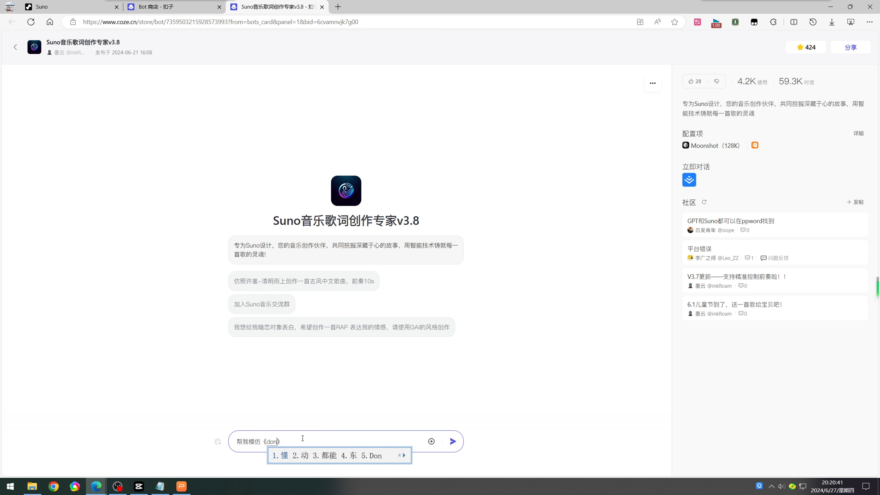
{"action": "key", "text": "space"}
{"action": "type", "text": "po"}
{"action": "key", "text": "space"}
{"action": "key", "text": "Right"}
{"action": "type", "text": "xieyishou"}
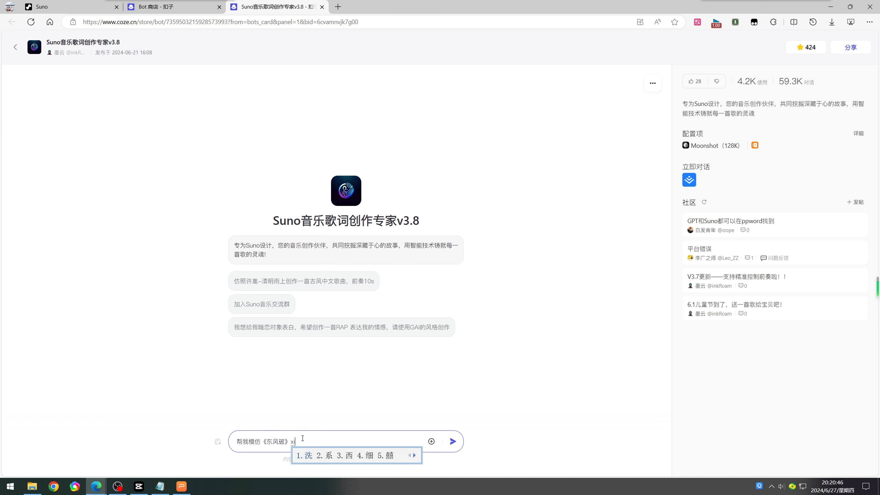
{"action": "key", "text": "space"}
{"action": "type", "text": "gufengdegequ"}
{"action": "key", "text": "space"}
{"action": "key", "text": "Return"}
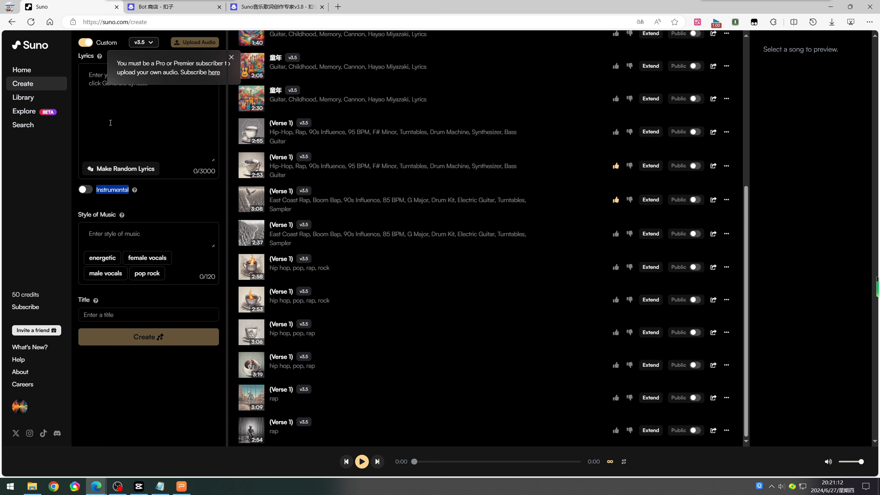
Step: Fill Suno's music style with "Traditional Chinese, Male Vocal, 60 BPM, D Major, Guzheng & Flute & Chinese Drum & String Section" and paste the bot's lyrics
{"action": "left_click", "coordinate": [112, 230]}
{"action": "type", "text": "Traditional Chinese, Male Vocal, 60 BPM, D Major, Guzheng & Flute & Chinese Drum & String Section"}
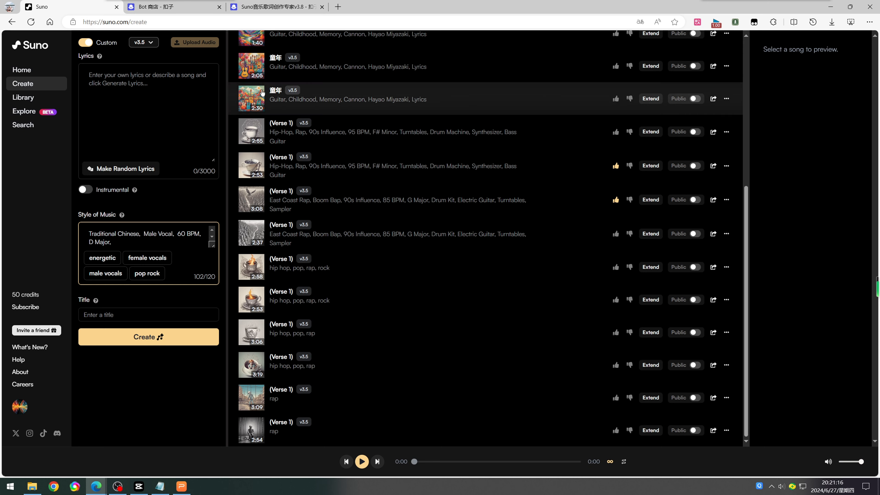
{"action": "left_click", "coordinate": [274, 6]}
{"action": "scroll", "coordinate": [312, 243], "scroll_direction": "down", "scroll_amount": 5}
{"action": "left_click", "coordinate": [69, 7]}
{"action": "left_click", "coordinate": [145, 93]}
{"action": "key", "text": "ctrl+v"}
Step: Copy the song title 秋水共长天 from the bot's answer into Suno's title and create the song
{"action": "left_click", "coordinate": [274, 6]}
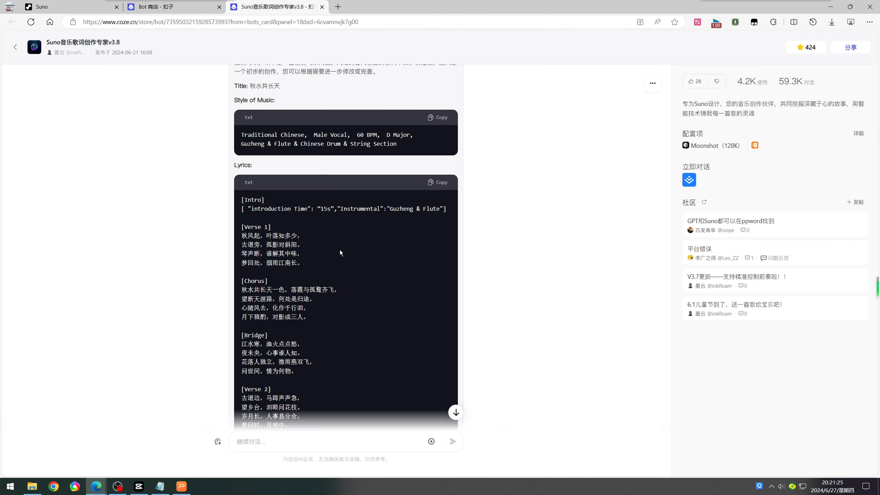
{"action": "scroll", "coordinate": [336, 249], "scroll_direction": "up", "scroll_amount": 3}
{"action": "left_click_drag", "start_coordinate": [249, 152], "coordinate": [280, 152]}
{"action": "left_click", "coordinate": [70, 7]}
{"action": "left_click", "coordinate": [139, 314]}
{"action": "type", "text": "秋水共长天"}
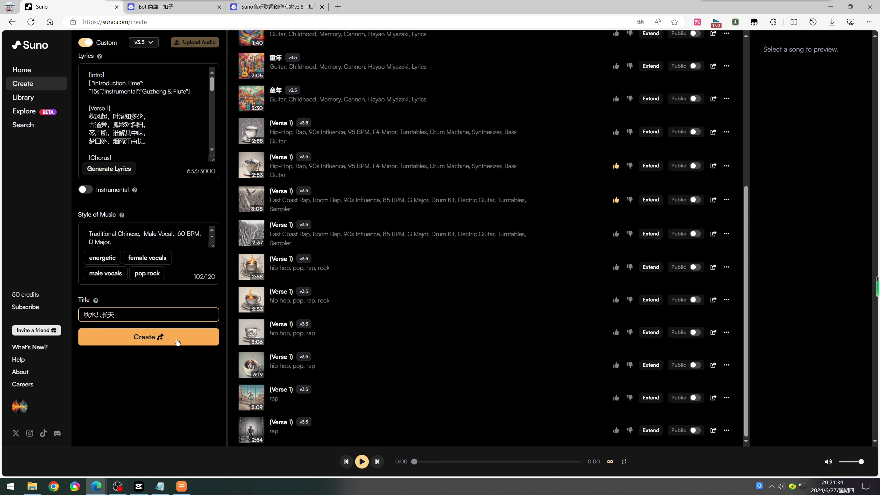
{"action": "left_click", "coordinate": [177, 338]}
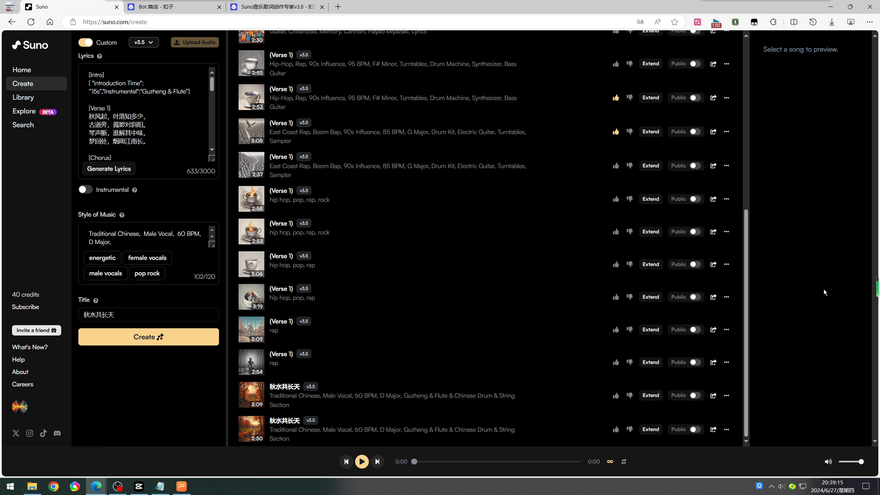
Step: Play the first generated 秋水共长天 song, skip ahead to several passages, and play the second version
{"action": "left_click", "coordinate": [250, 395]}
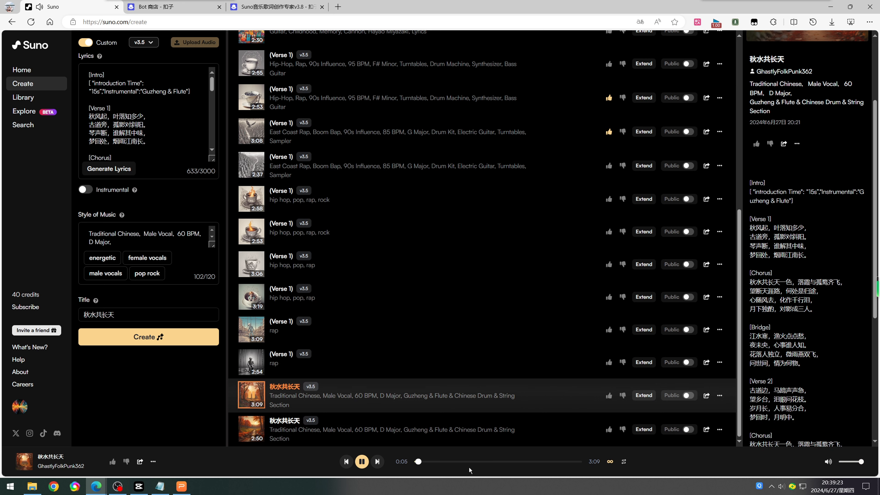
{"action": "left_click", "coordinate": [439, 462]}
{"action": "left_click", "coordinate": [487, 463]}
{"action": "scroll", "coordinate": [819, 385], "scroll_direction": "down", "scroll_amount": 3}
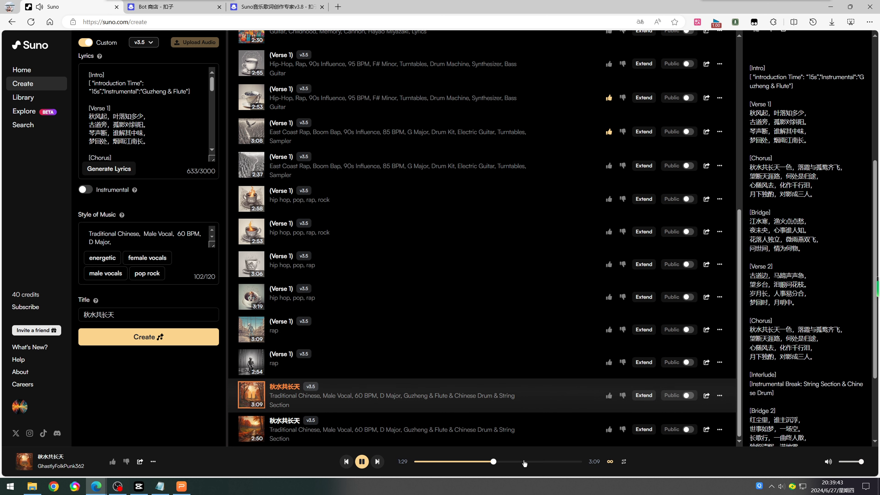
{"action": "left_click", "coordinate": [252, 430]}
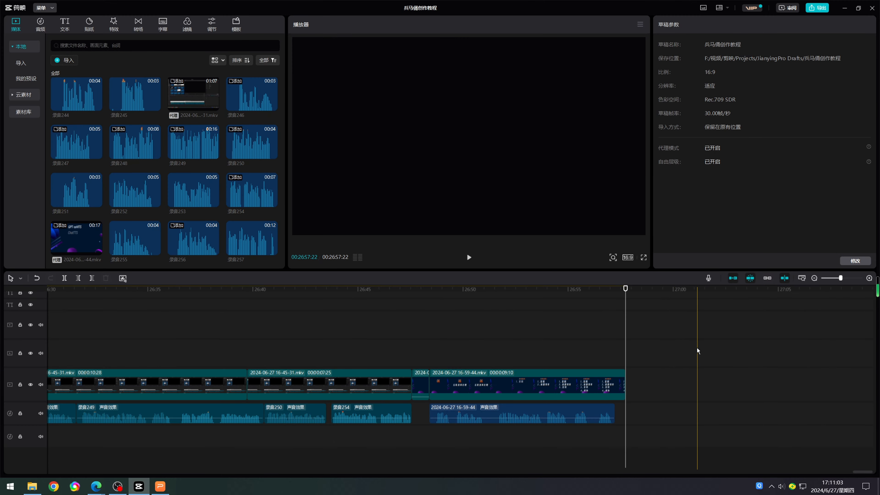
Step: Switch to 剪映 and look through its audio, text, text template, effects, transition, caption and filter libraries
{"action": "left_click", "coordinate": [40, 24]}
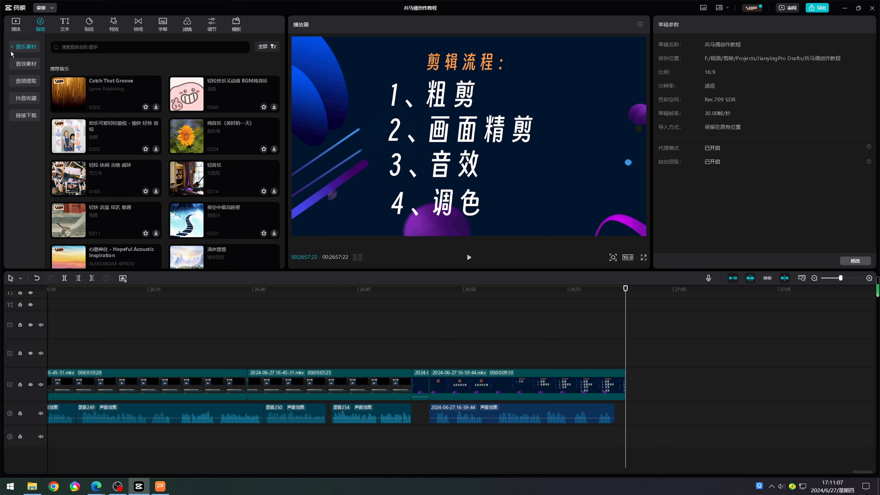
{"action": "left_click", "coordinate": [65, 24]}
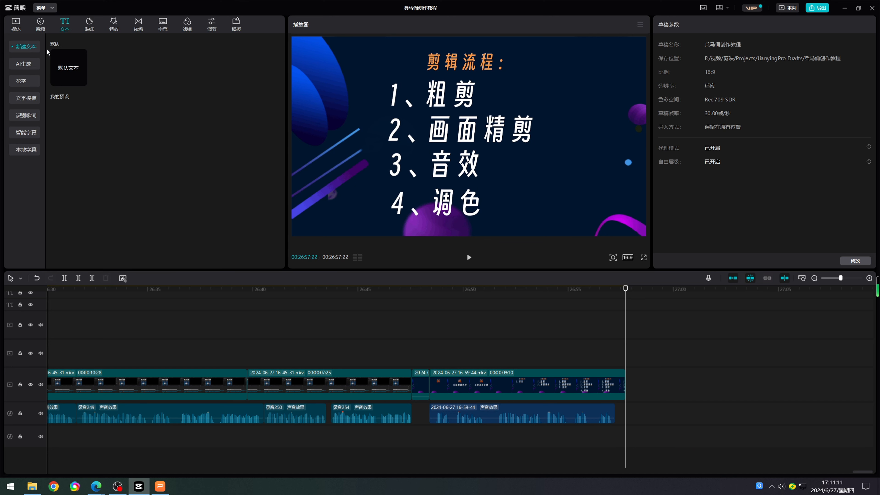
{"action": "left_click", "coordinate": [25, 98]}
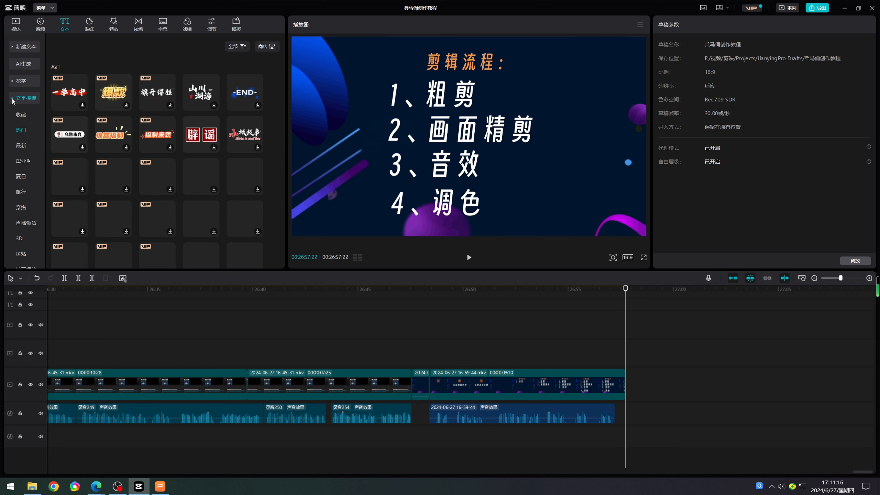
{"action": "left_click", "coordinate": [114, 24]}
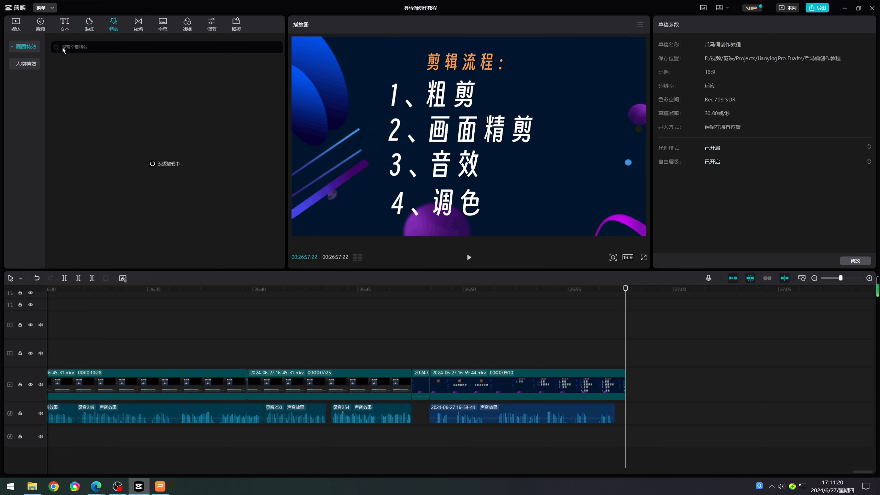
{"action": "left_click", "coordinate": [139, 24]}
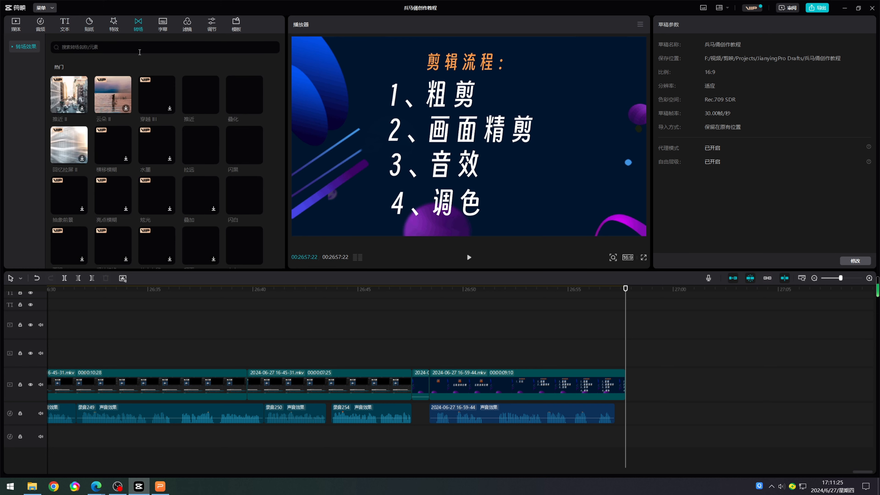
{"action": "left_click", "coordinate": [163, 24]}
{"action": "left_click", "coordinate": [187, 24]}
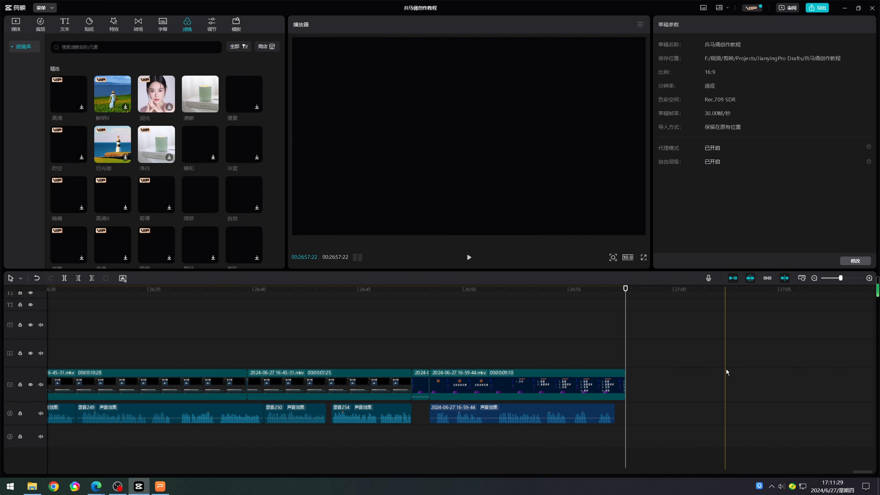